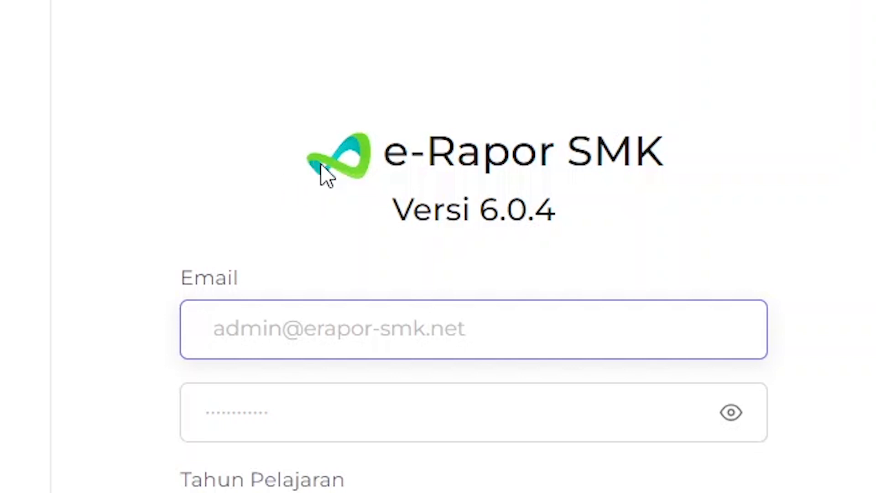
- Log in to e-Rapor SMK with the 2022/2023 Genap school year selected
drag(411, 211, 586, 215)
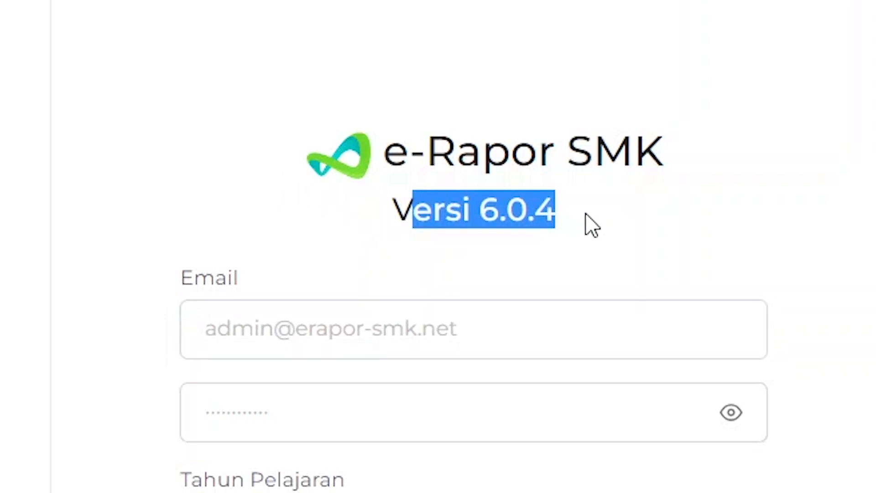
click(635, 252)
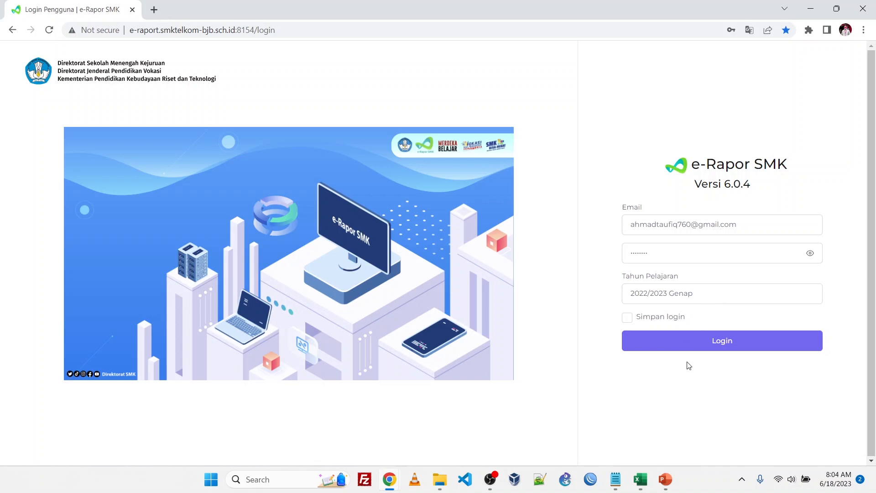
click(690, 293)
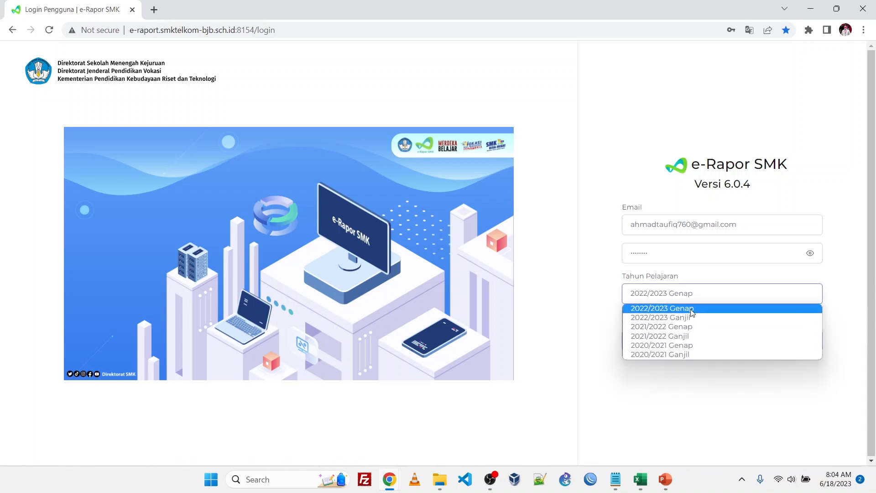
click(692, 310)
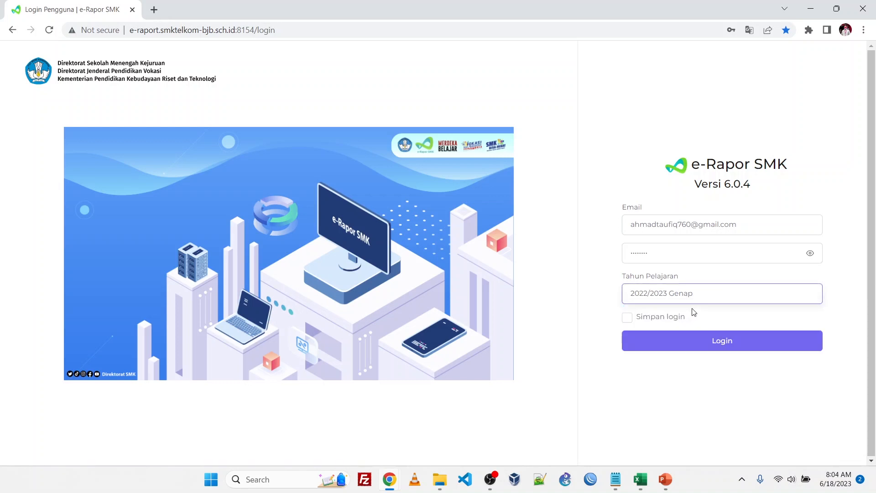
click(745, 345)
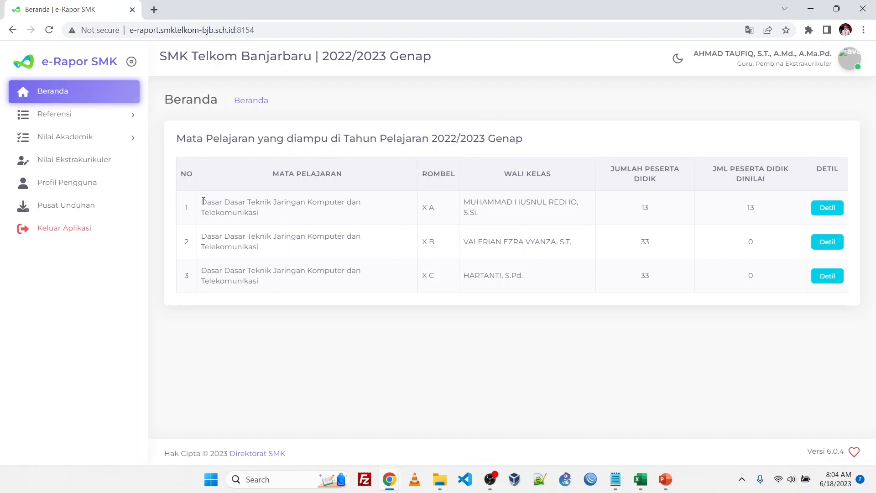
- Examine the subject taught and compare the total and graded student counts for classes X A and X B
drag(203, 201, 291, 219)
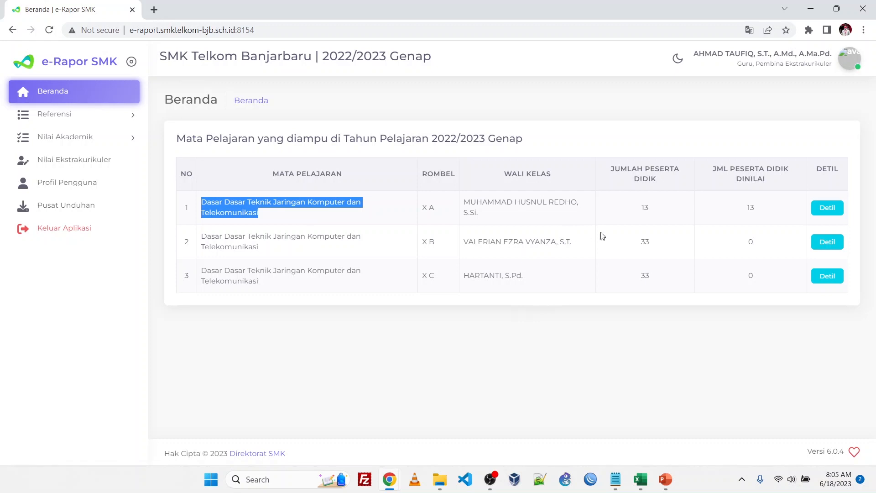
double_click(645, 208)
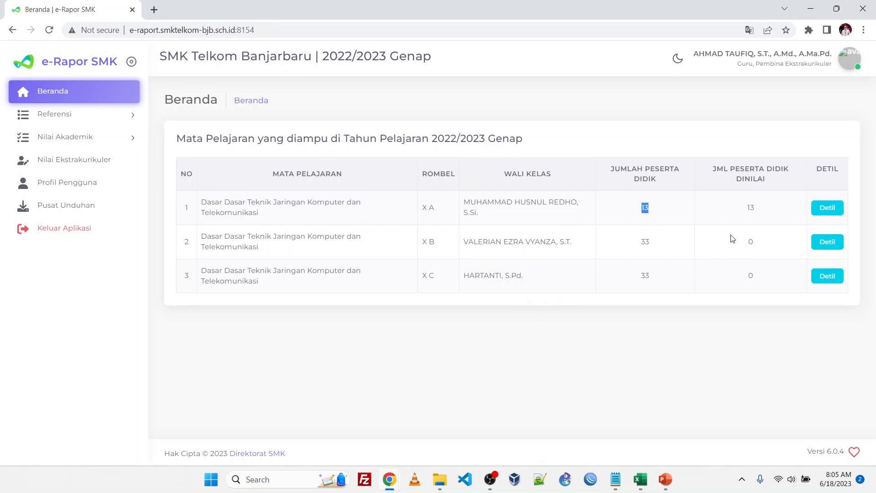
double_click(751, 208)
double_click(646, 210)
double_click(750, 208)
double_click(648, 242)
double_click(751, 242)
- View the assessment details of class X B through the whole student list, and close them
click(828, 247)
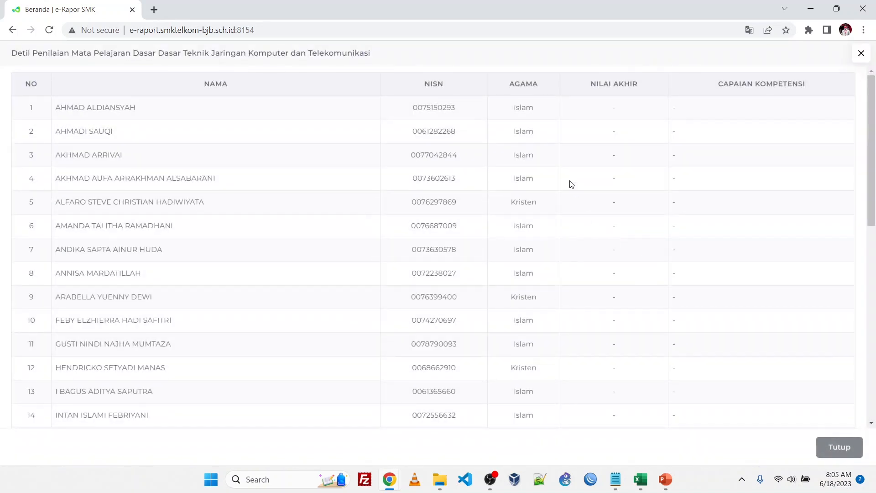
scroll(602, 246, down, 10)
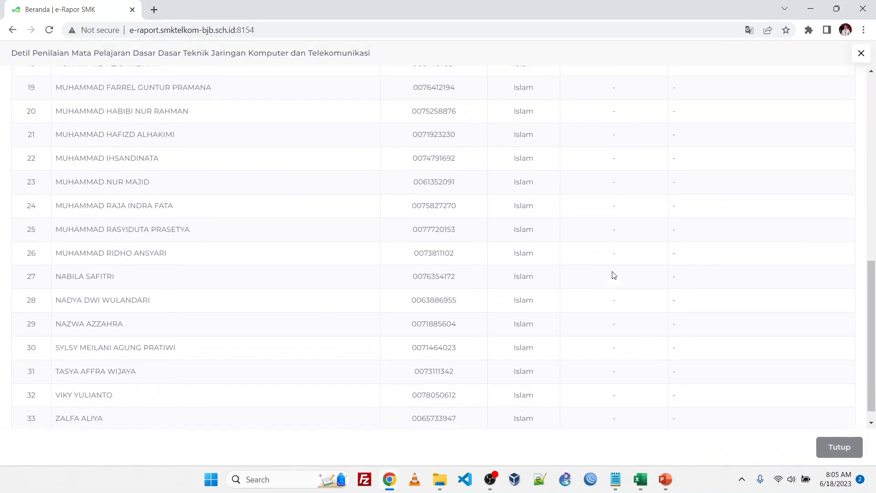
scroll(613, 273, up, 10)
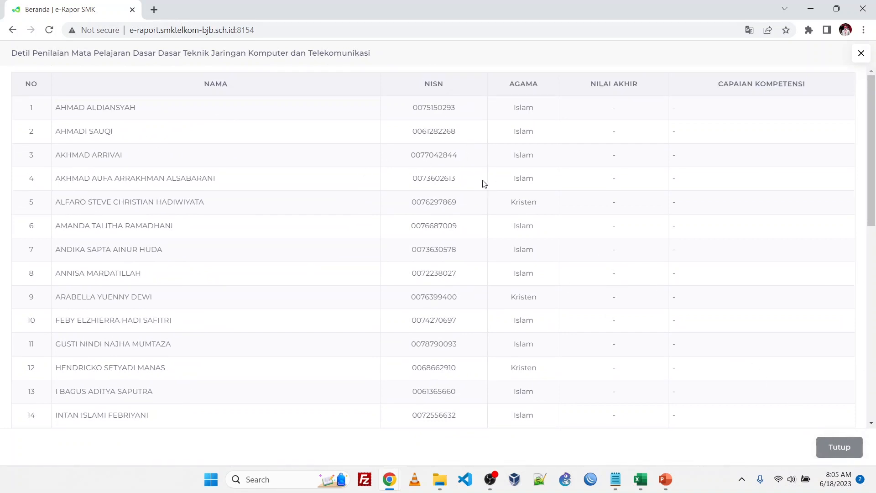
click(861, 53)
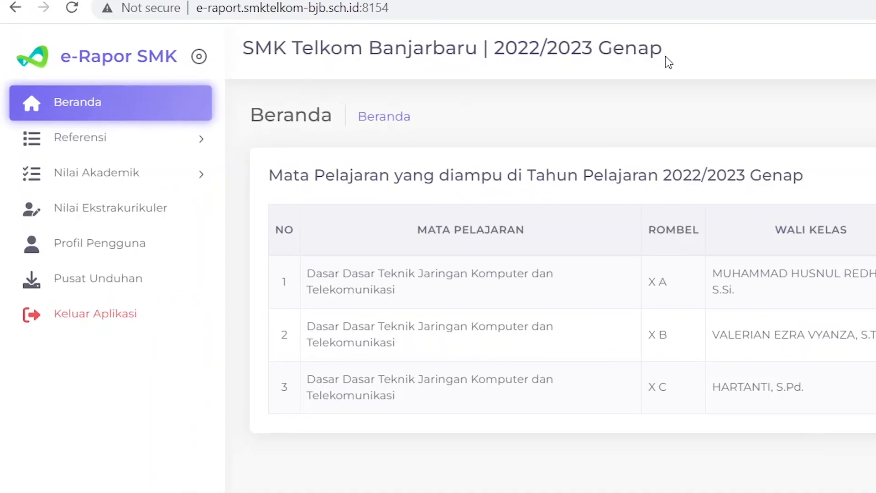
- Open the Capaian Pembelajaran reference data
click(238, 187)
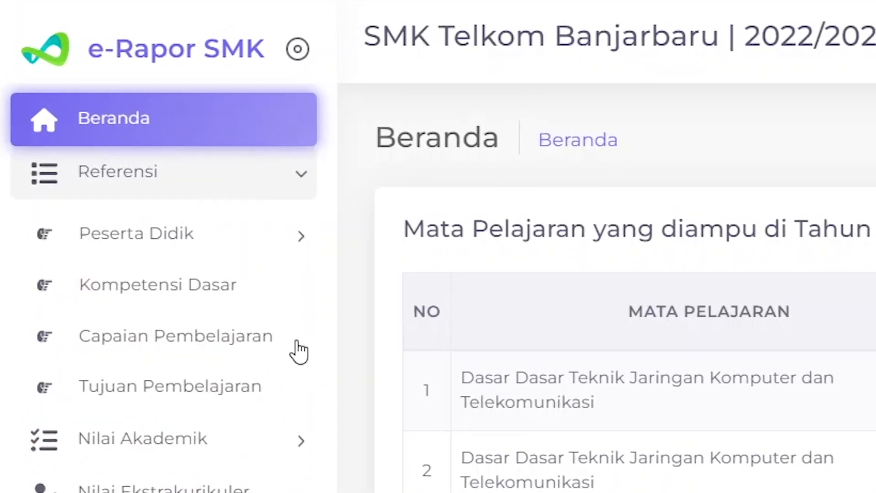
click(298, 351)
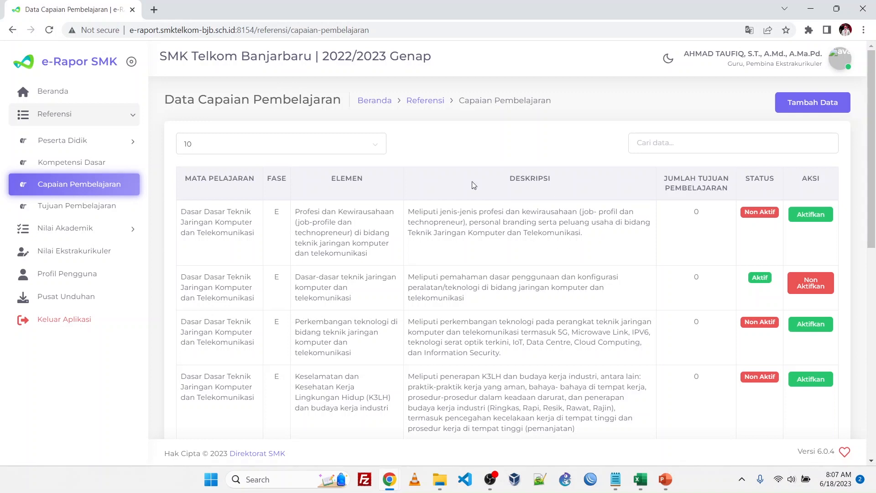
- Switch to the Data workbook in Excel and review the three elements on the CP DD TJKT sheet
mouse_move(641, 489)
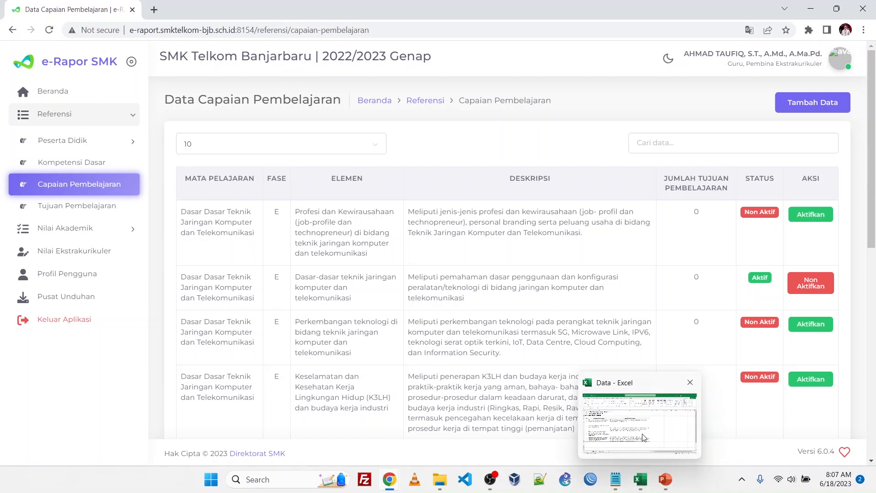
click(643, 436)
click(106, 444)
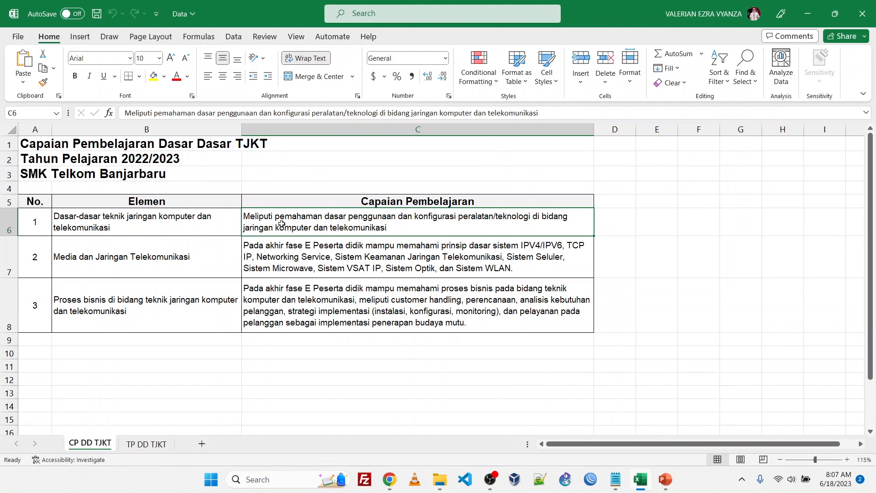
click(174, 222)
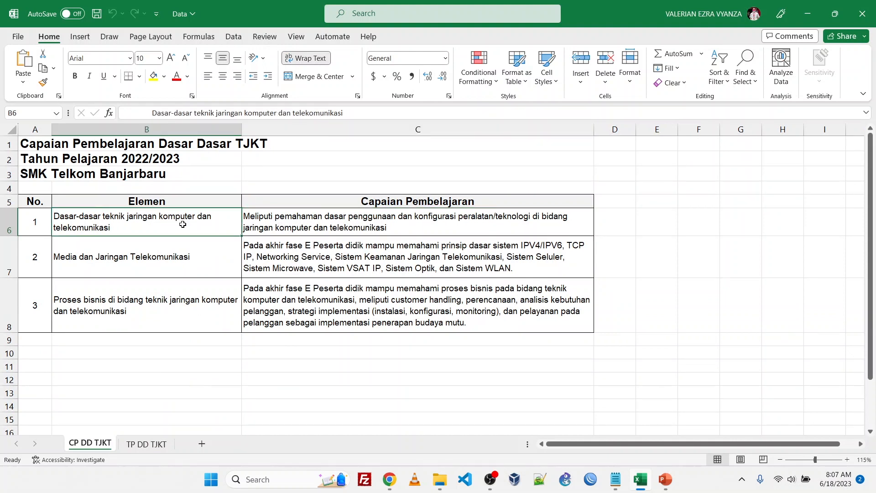
click(186, 251)
click(171, 312)
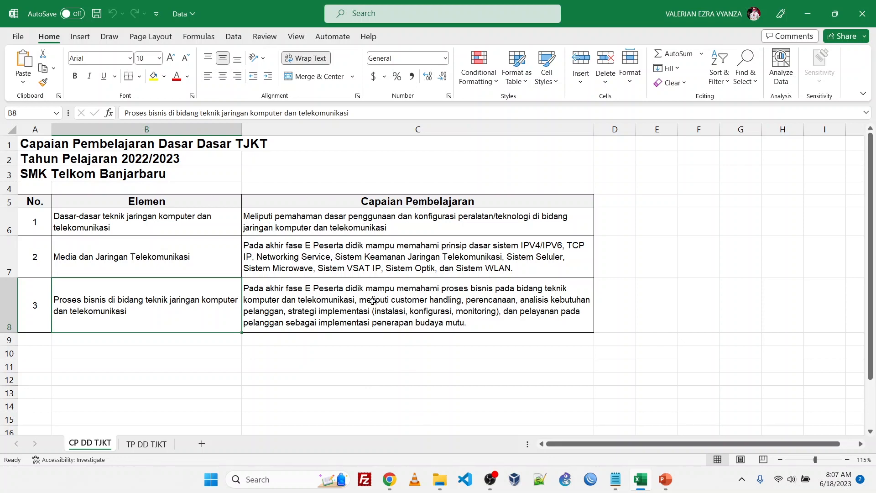
- Return to the e-Rapor page in Chrome and check the status of the Dasar-dasar teknik jaringan and Media dan Jaringan Telekomunikasi elements
mouse_move(396, 482)
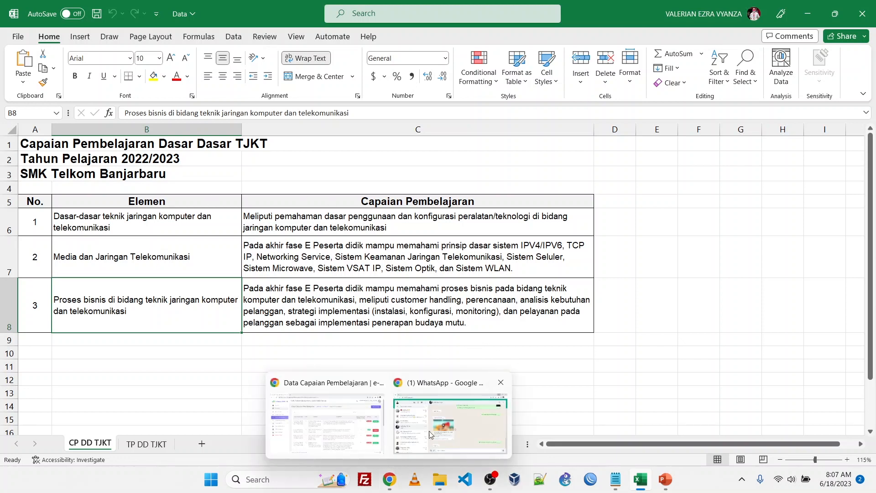
click(363, 384)
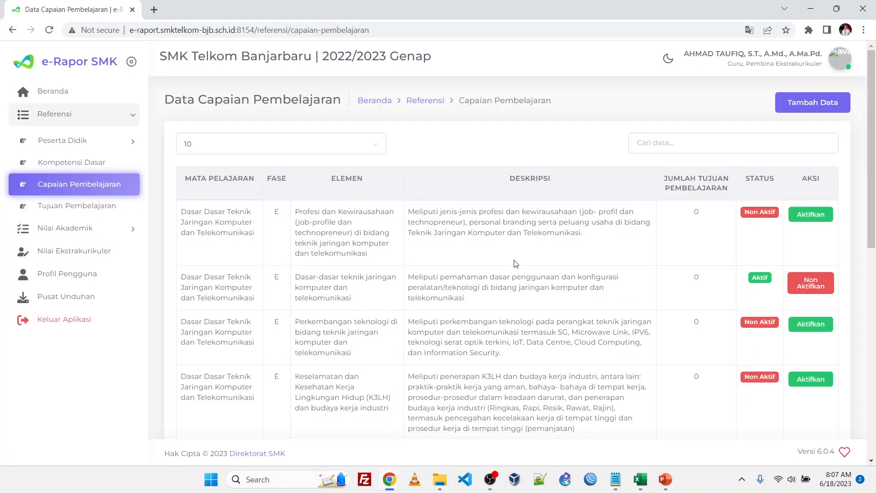
scroll(516, 264, down, 1)
drag(296, 219, 366, 243)
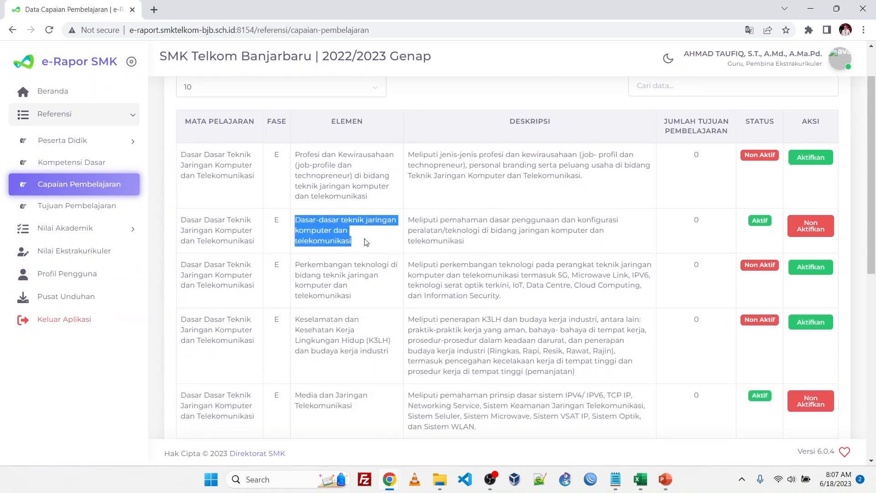
double_click(759, 219)
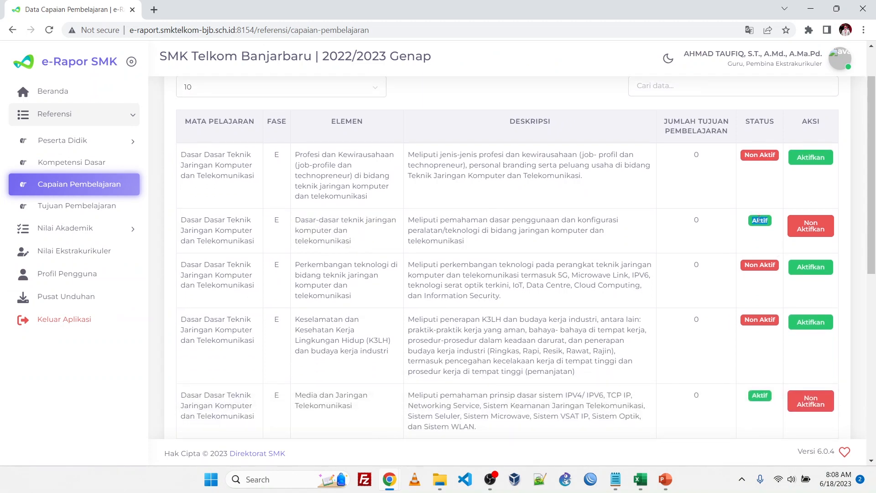
scroll(374, 241, down, 3)
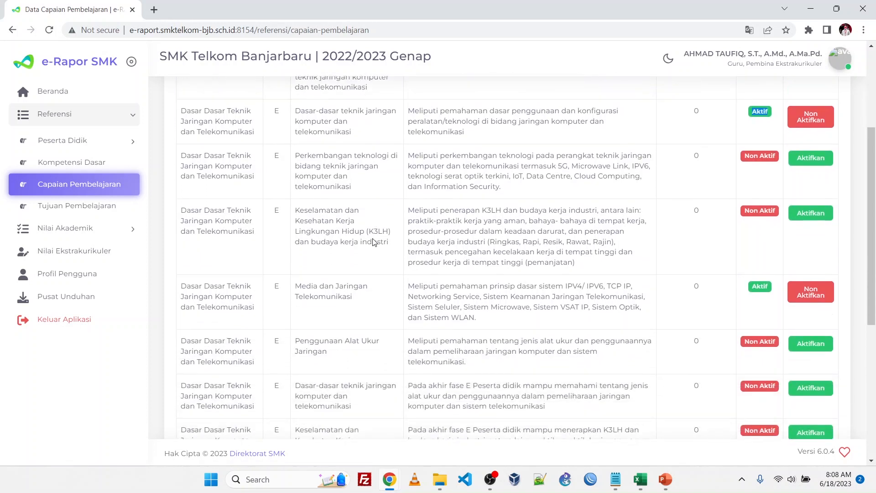
drag(296, 280, 372, 292)
click(560, 270)
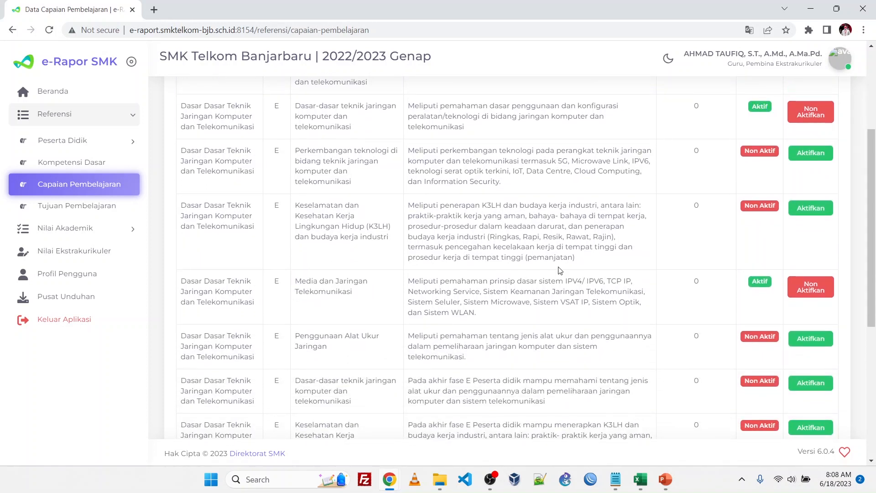
double_click(760, 283)
scroll(360, 299, down, 5)
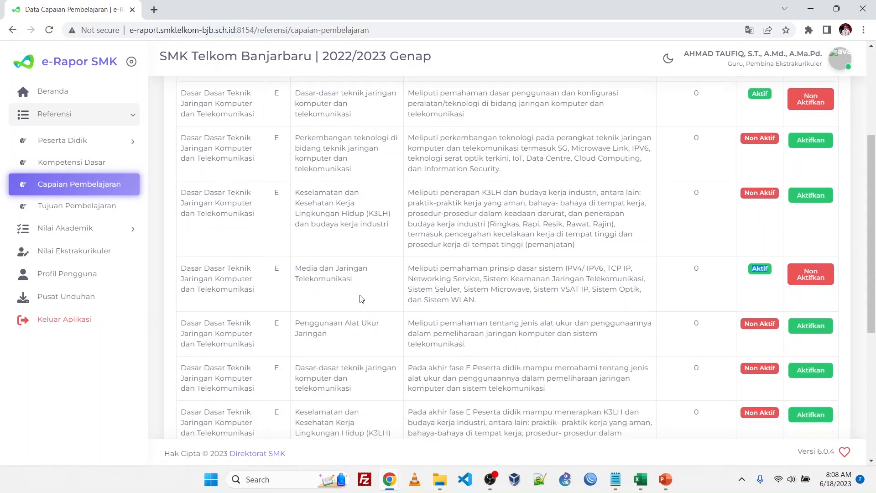
scroll(360, 299, up, 10)
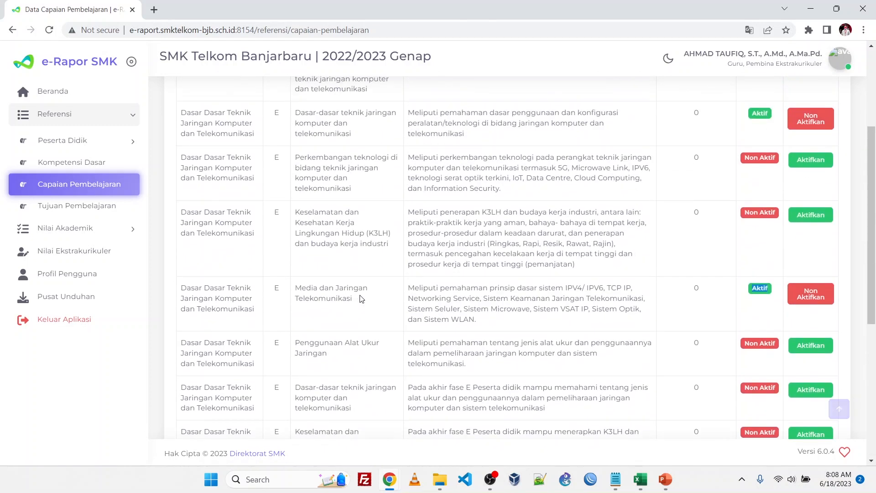
scroll(509, 306, down, 11)
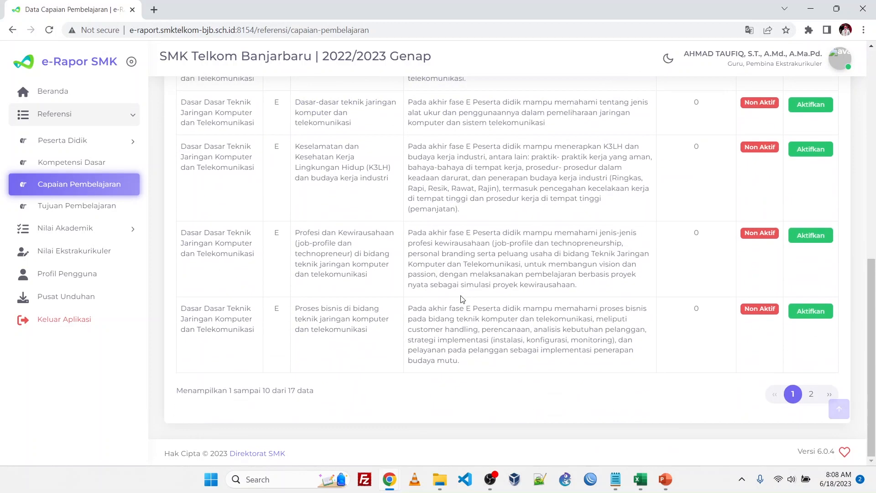
- Go to page 2 of the learning outcomes and check the status of the Proses bisnis element
click(811, 394)
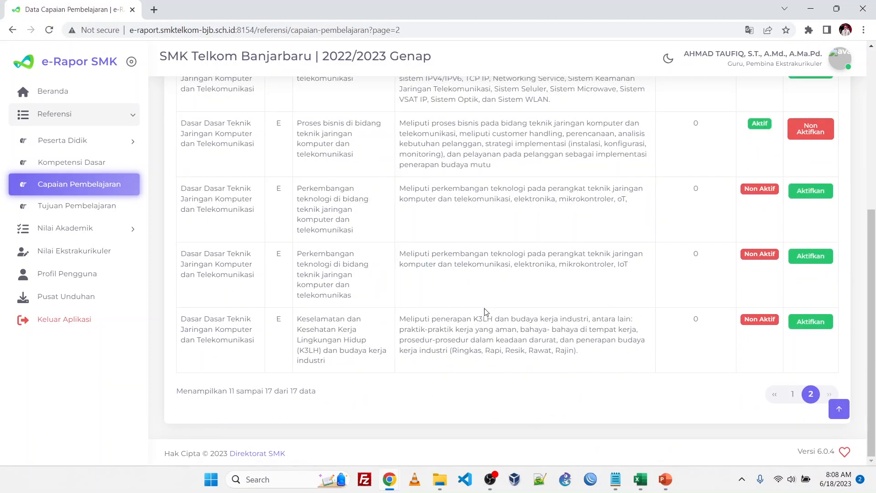
scroll(452, 297, up, 3)
drag(295, 238, 386, 242)
double_click(760, 238)
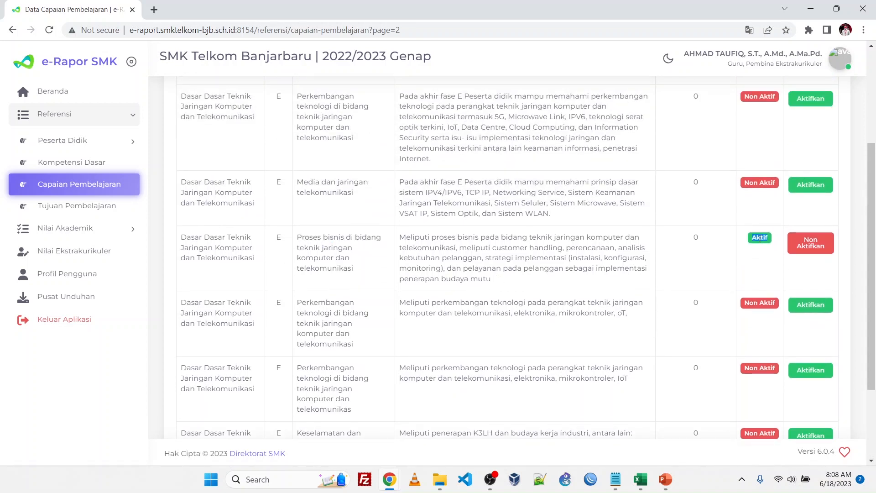
scroll(471, 302, up, 4)
scroll(517, 285, down, 5)
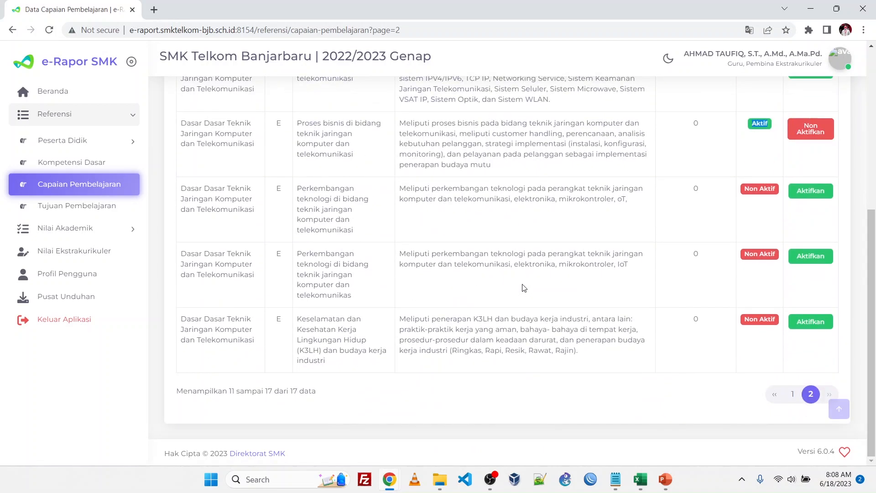
scroll(589, 360, up, 5)
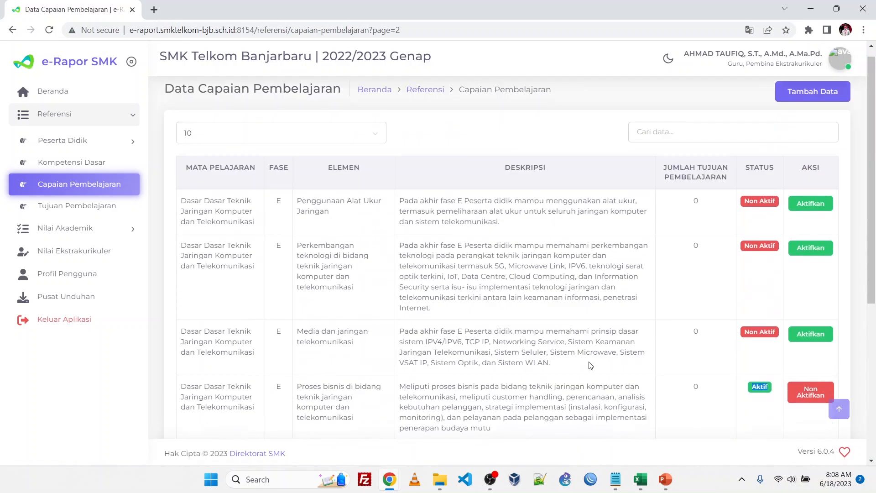
- Activate the Perkembangan teknologi learning outcome whose description ends with "elektronika, mikrokontroler, IoT"
scroll(466, 264, down, 3)
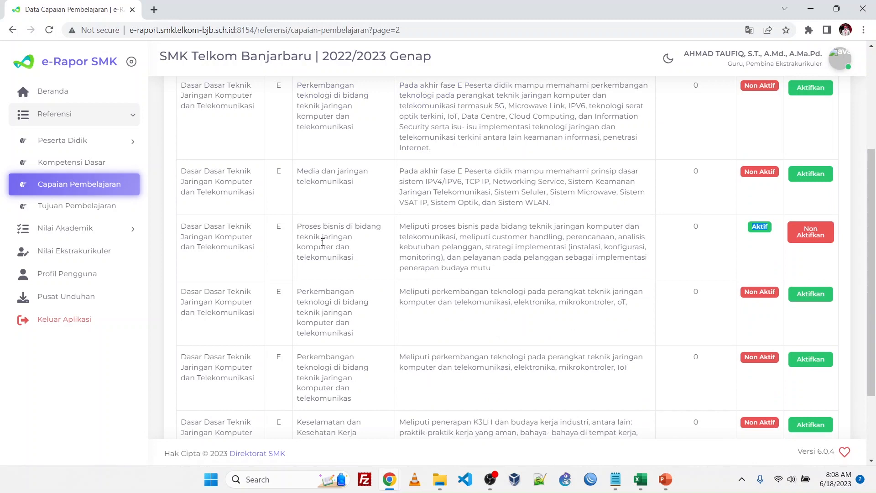
drag(303, 294, 378, 346)
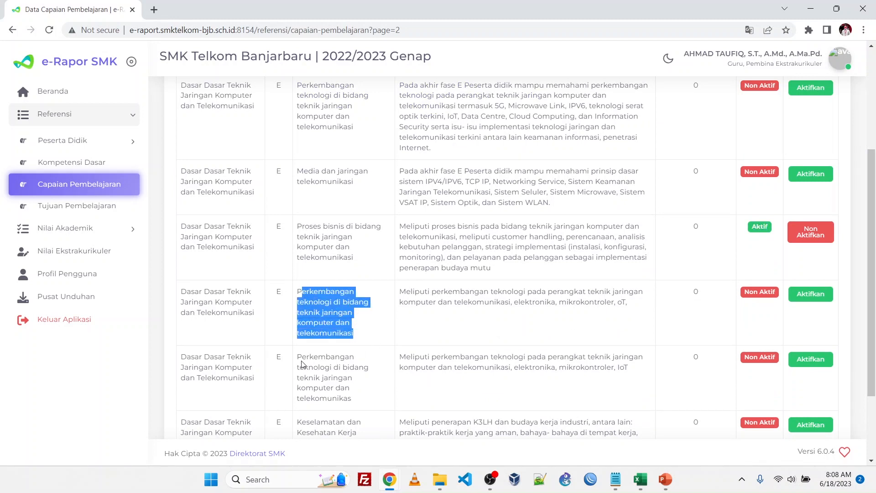
drag(297, 356, 357, 400)
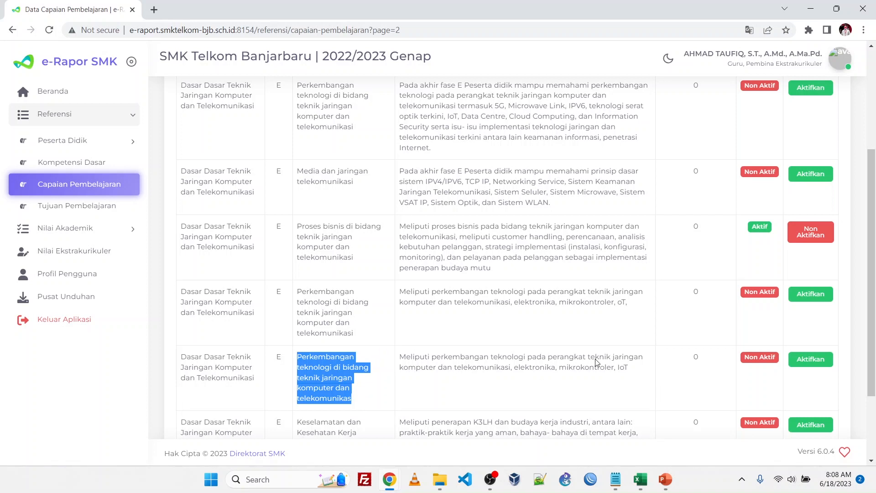
double_click(758, 354)
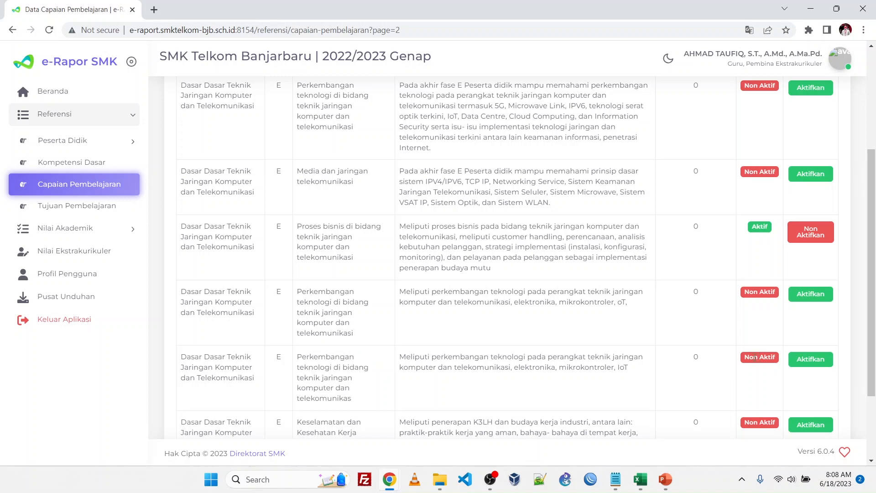
click(815, 363)
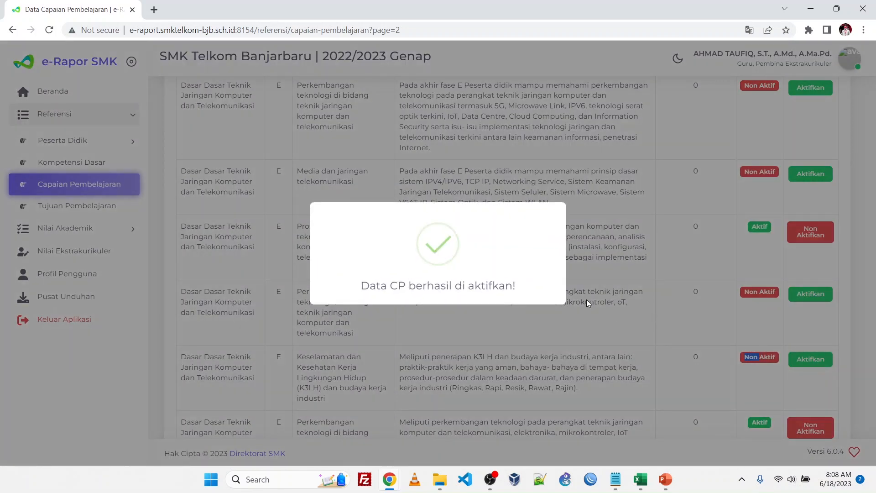
- Deactivate the Perkembangan teknologi learning outcome whose description ends with "elektronika, mikrokontroler, IoT"
scroll(618, 326, down, 2)
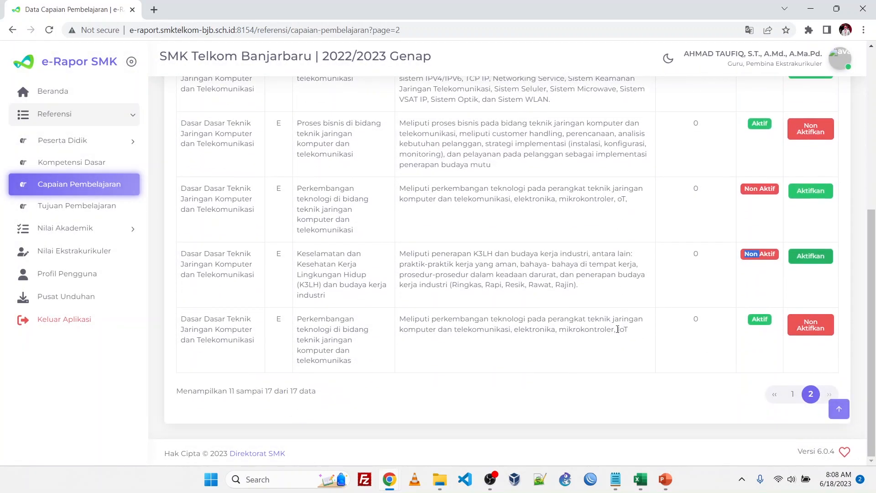
double_click(760, 319)
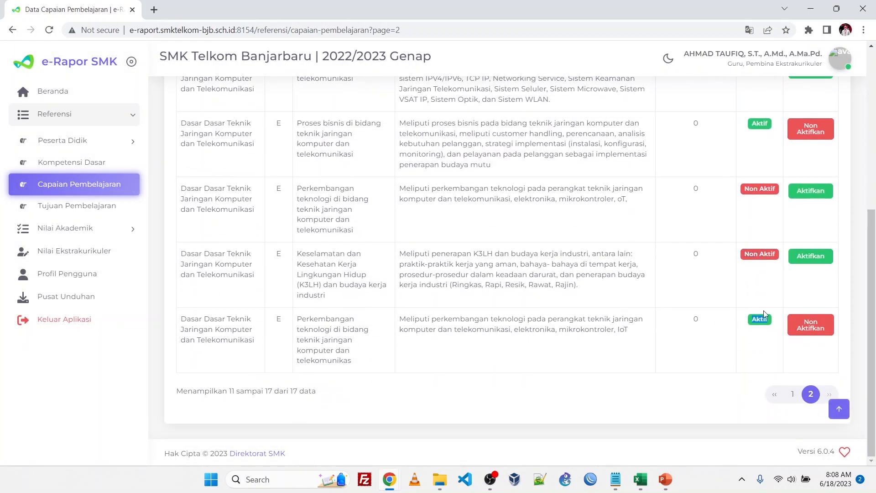
click(809, 329)
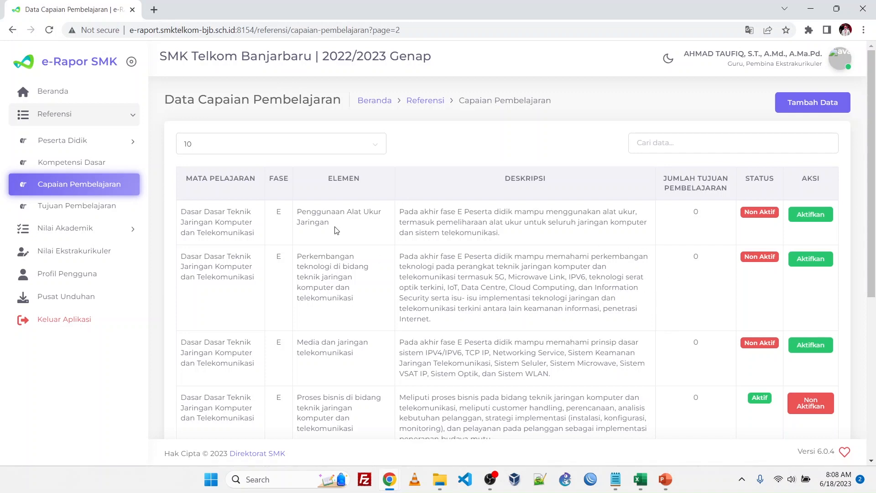
- Start a new Capaian Pembelajaran entry for Kelas 10, class X A, subject Dasar Dasar Teknik Jaringan Komputer dan Telekomunikasi, leaving Elemen and description empty
click(826, 113)
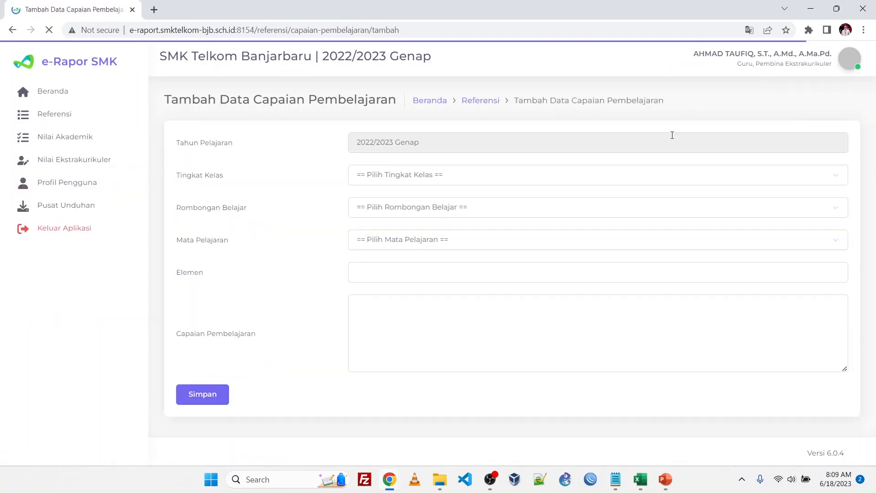
click(442, 181)
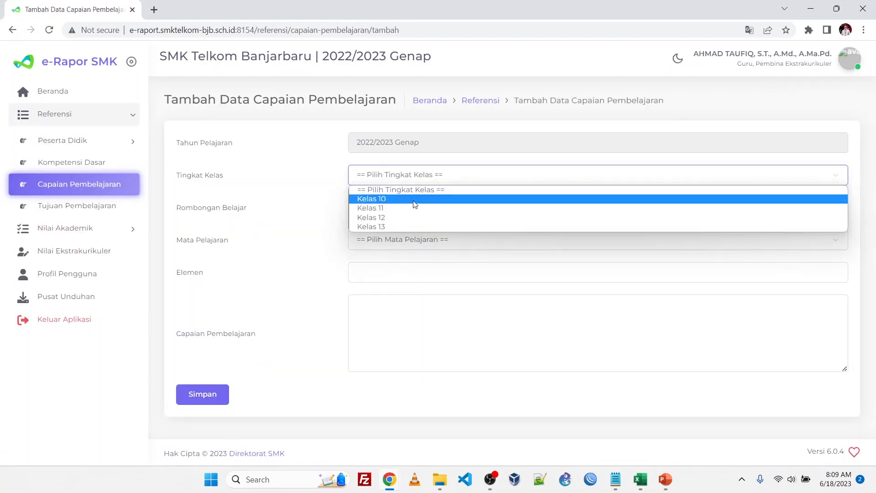
click(413, 197)
click(414, 210)
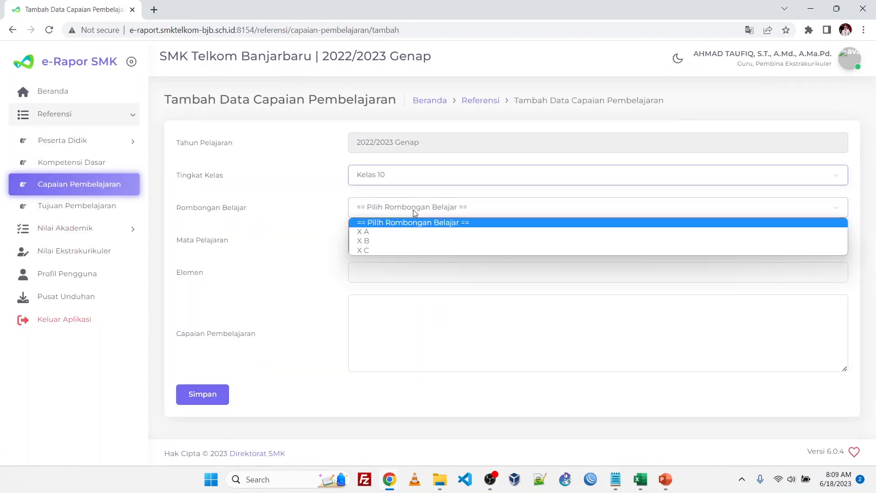
click(393, 233)
click(401, 240)
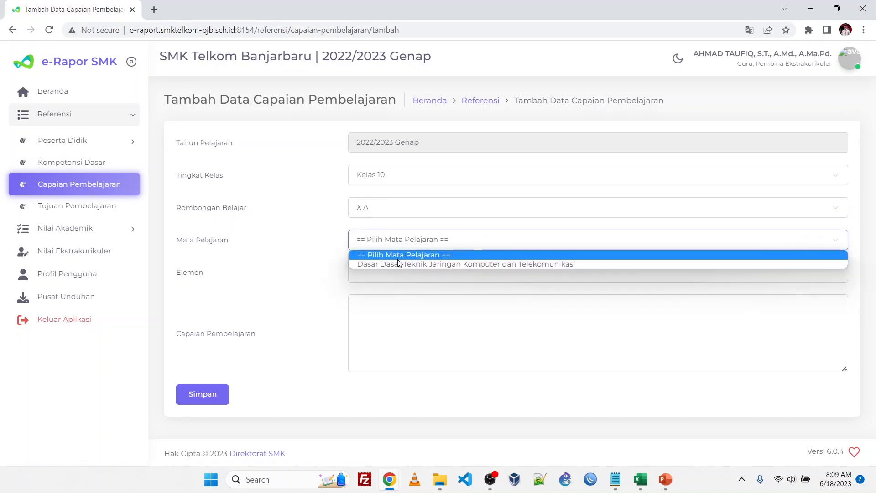
click(399, 265)
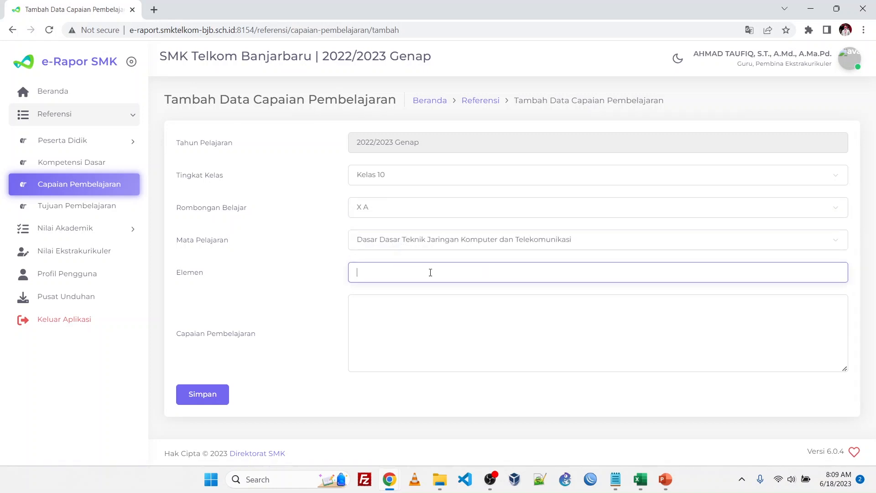
click(377, 316)
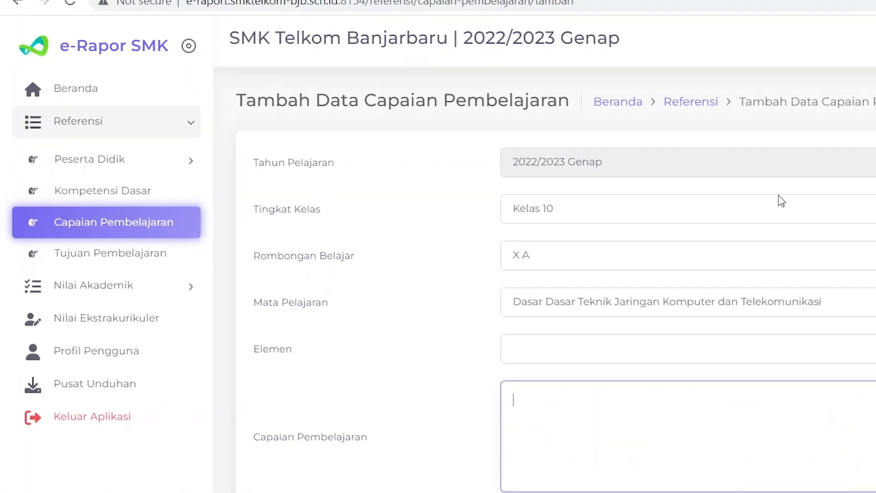
- Go to the Tujuan Pembelajaran reference data and start adding a new entry
click(181, 133)
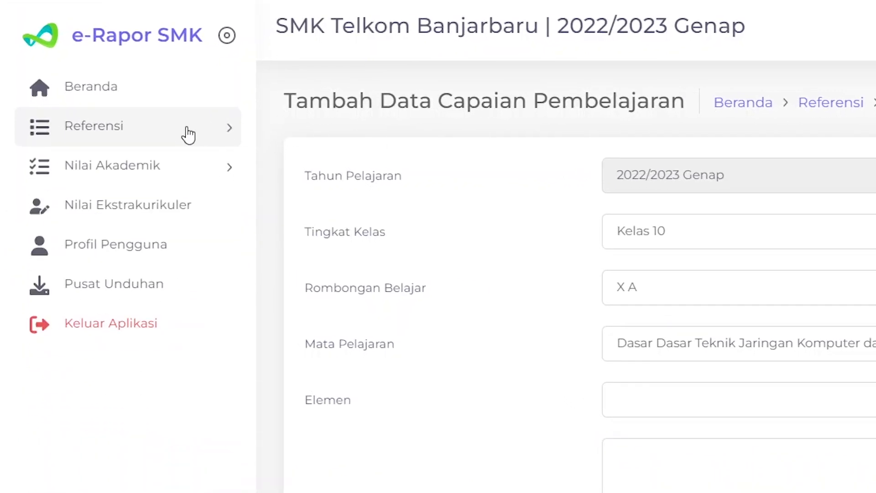
click(186, 133)
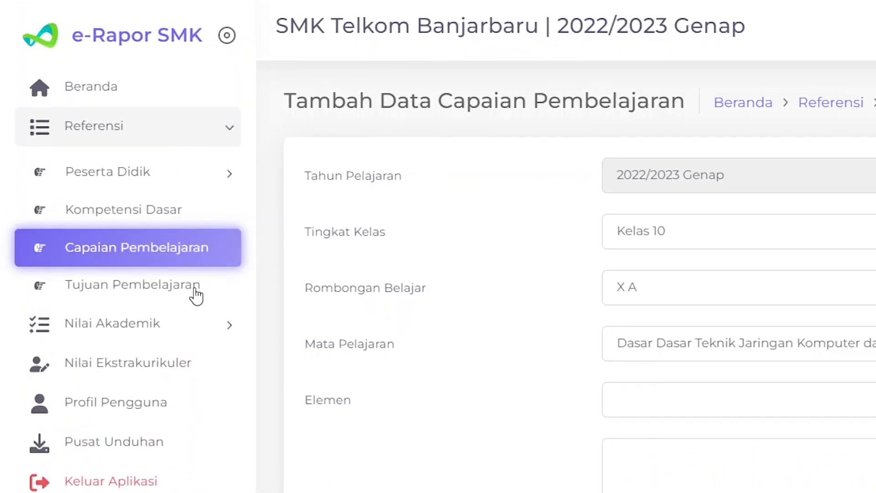
click(194, 295)
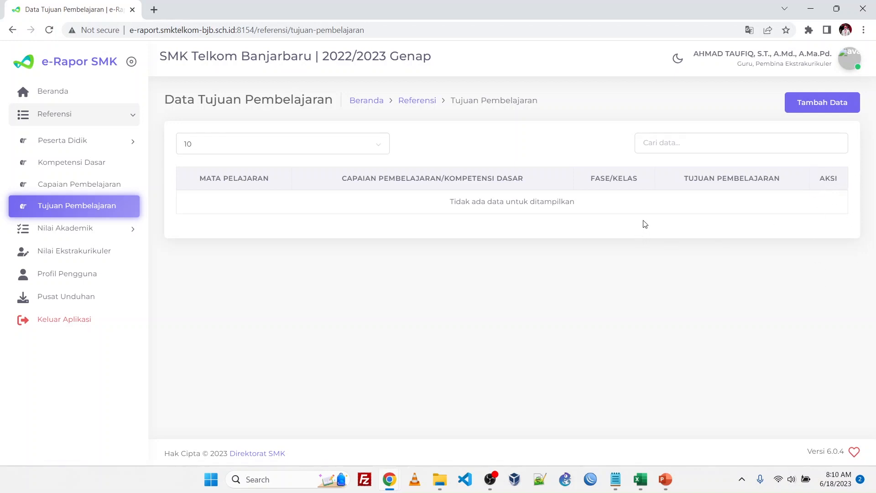
click(823, 106)
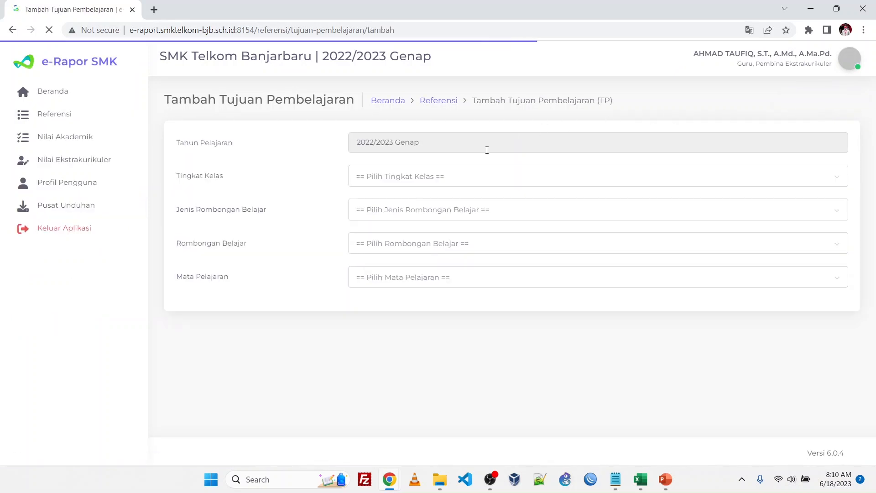
- Set the learning objective entry to Kelas 10, Reguler, class X A and subject Dasar Dasar Teknik Jaringan Komputer dan Telekomunikasi
click(454, 179)
click(434, 197)
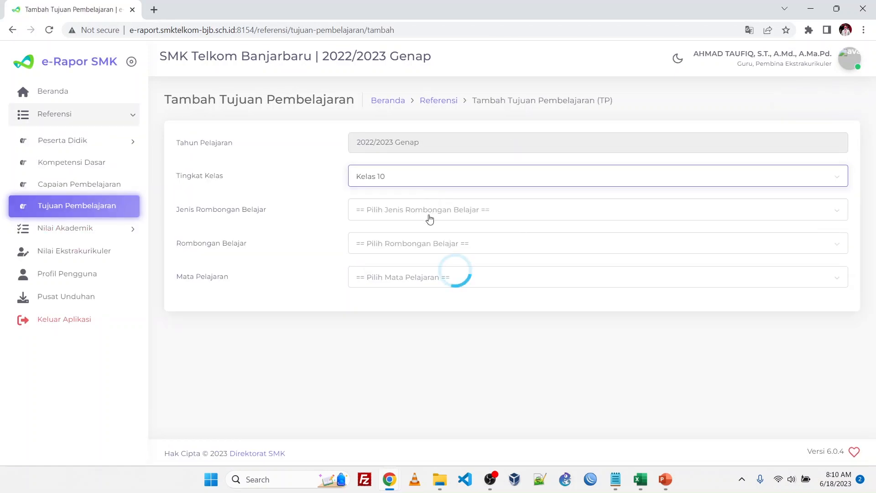
click(428, 215)
click(425, 235)
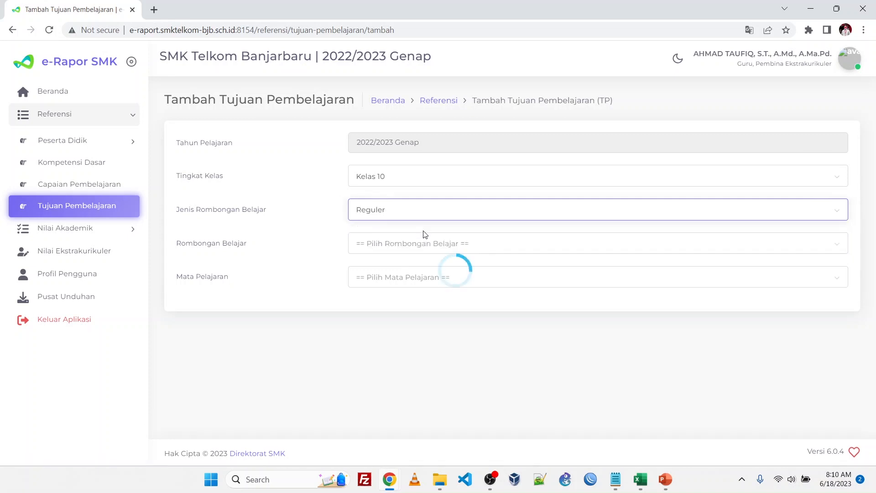
click(420, 247)
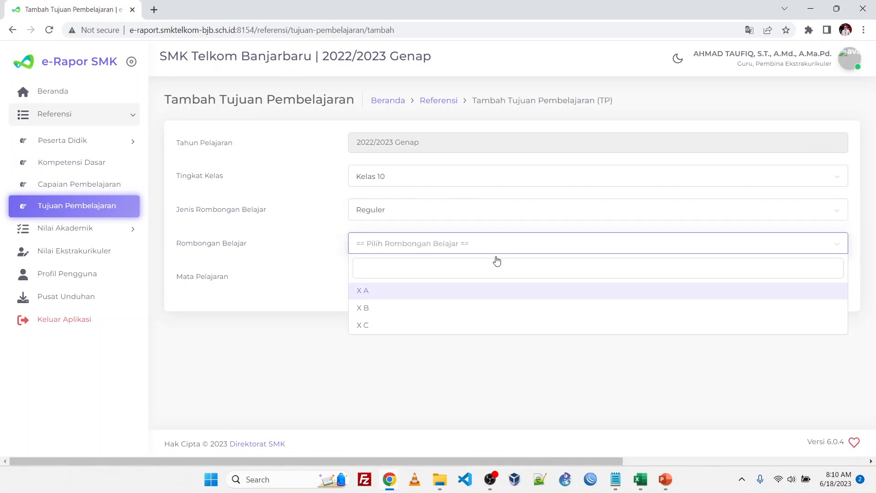
click(462, 296)
click(475, 278)
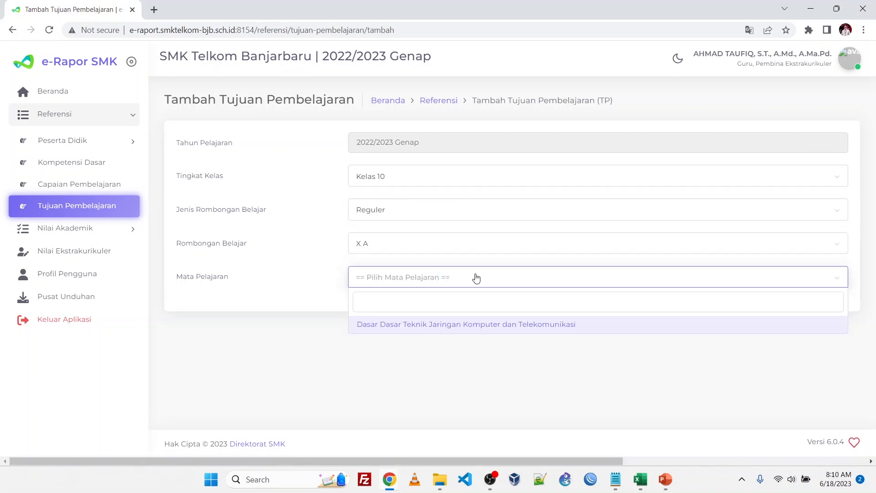
click(588, 325)
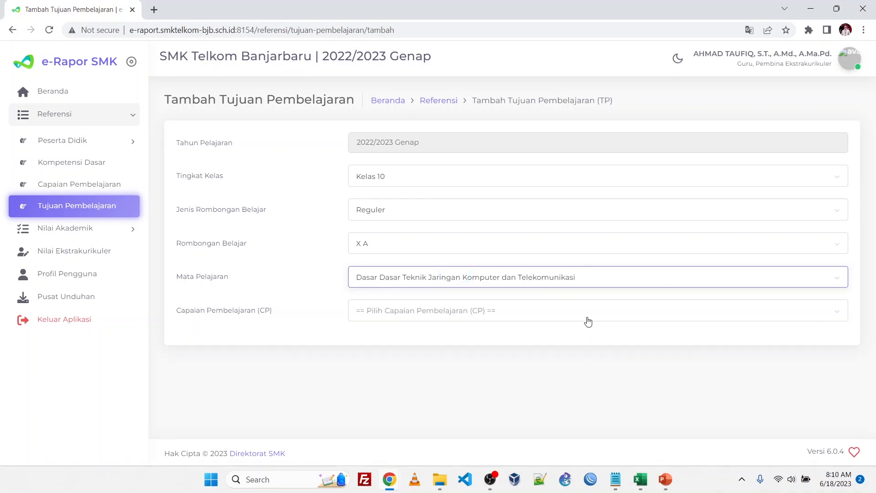
- List the available Capaian Pembelajaran choices and compare them with the first outcome on the TP DD TJKT sheet of the Data workbook in Excel
click(537, 308)
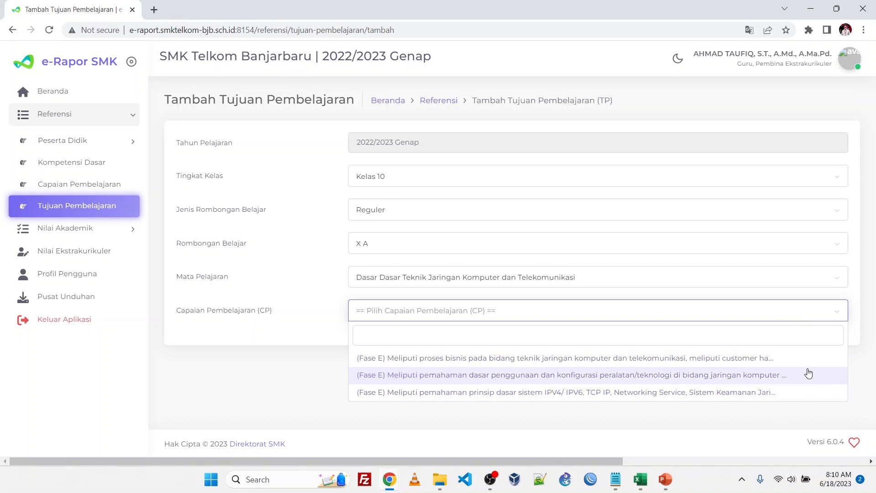
mouse_move(641, 487)
click(639, 432)
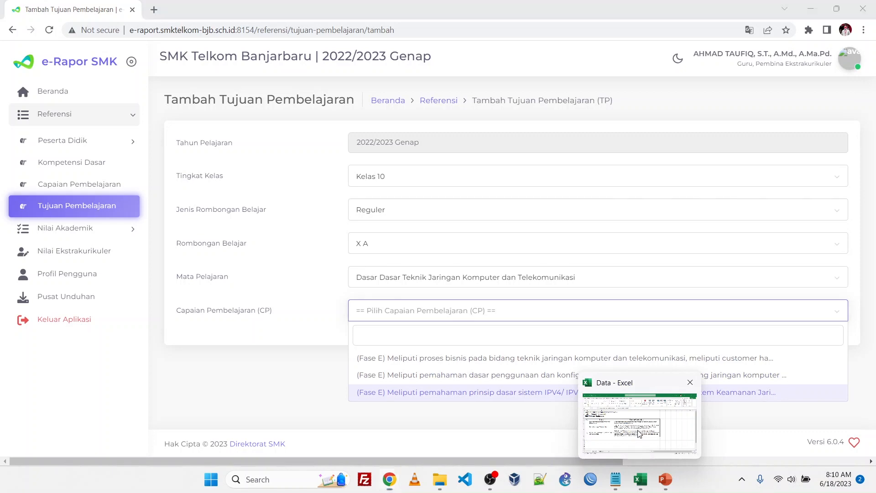
click(146, 444)
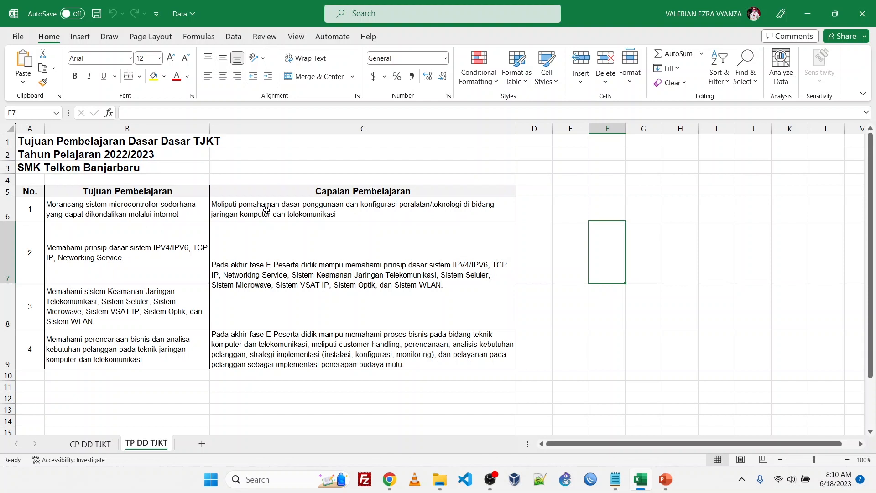
click(231, 208)
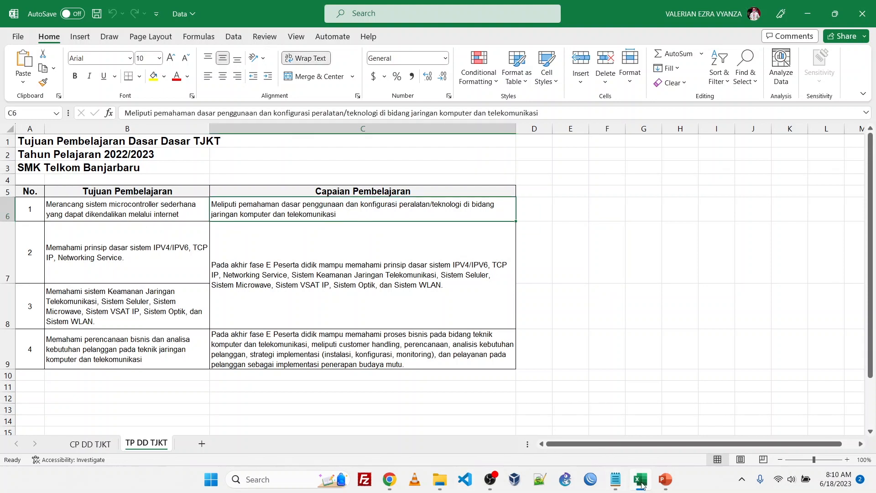
- Back in e-Rapor in Chrome, choose the Fase E outcome "Meliputi pemahaman dasar penggunaan dan konfigurasi peralatan/teknologi" and download its TP template
mouse_move(401, 483)
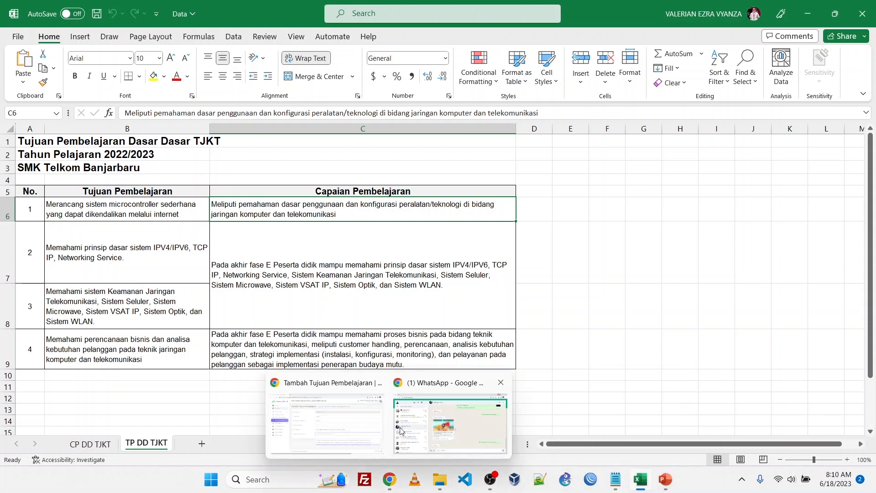
click(326, 419)
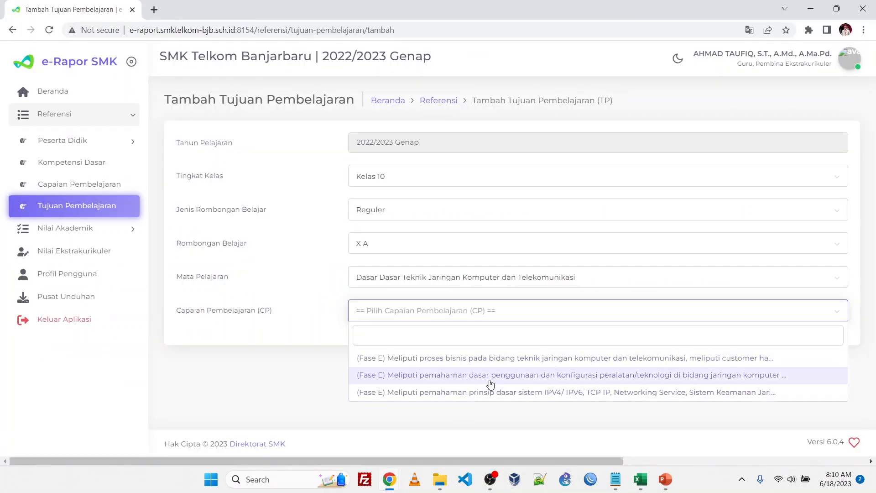
click(811, 382)
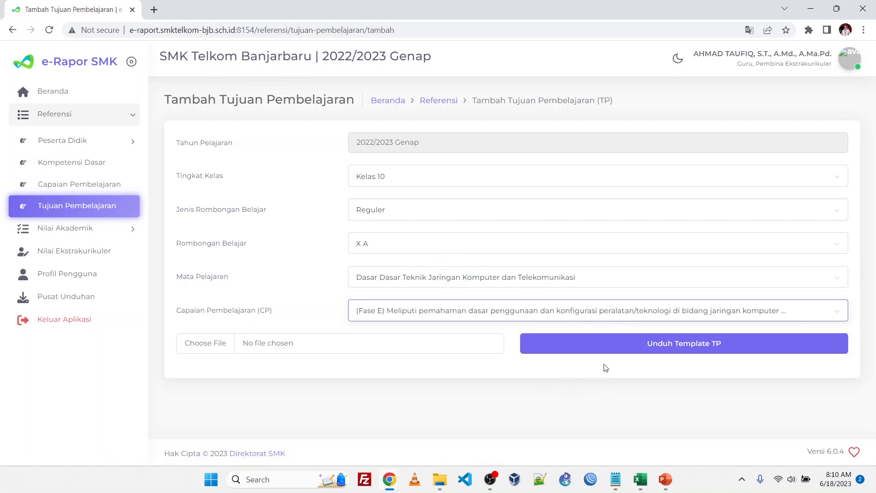
click(743, 349)
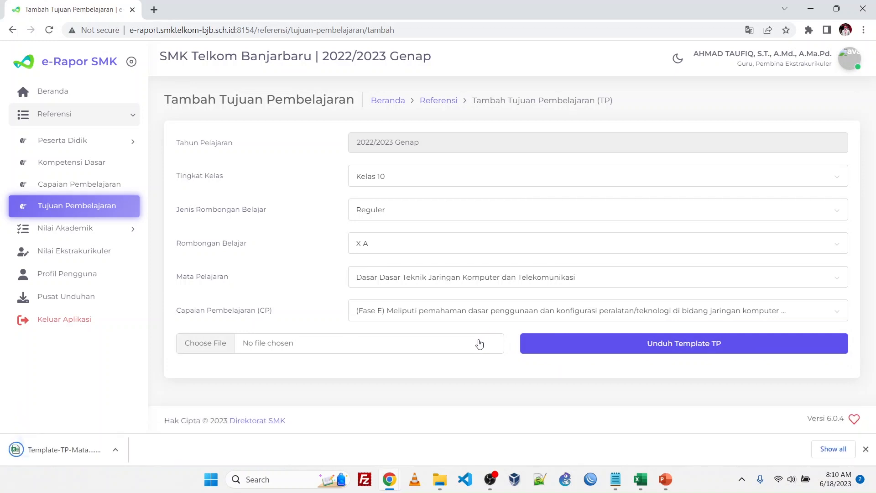
click(81, 454)
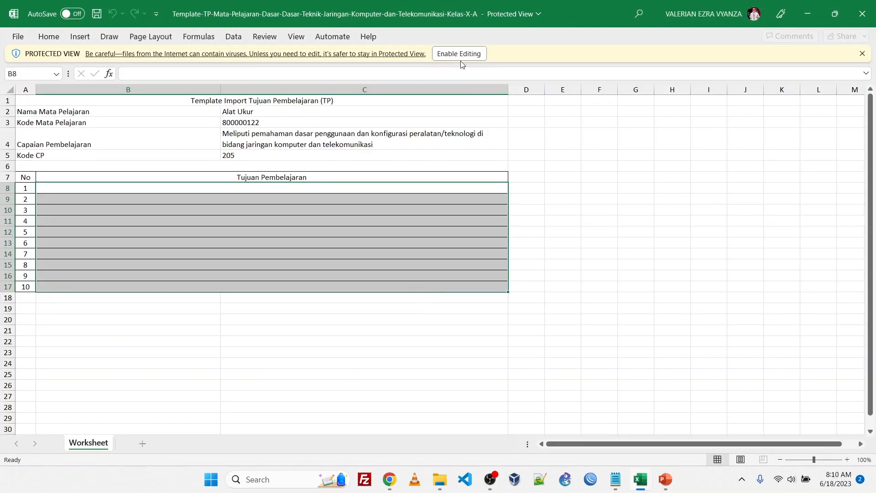
click(460, 54)
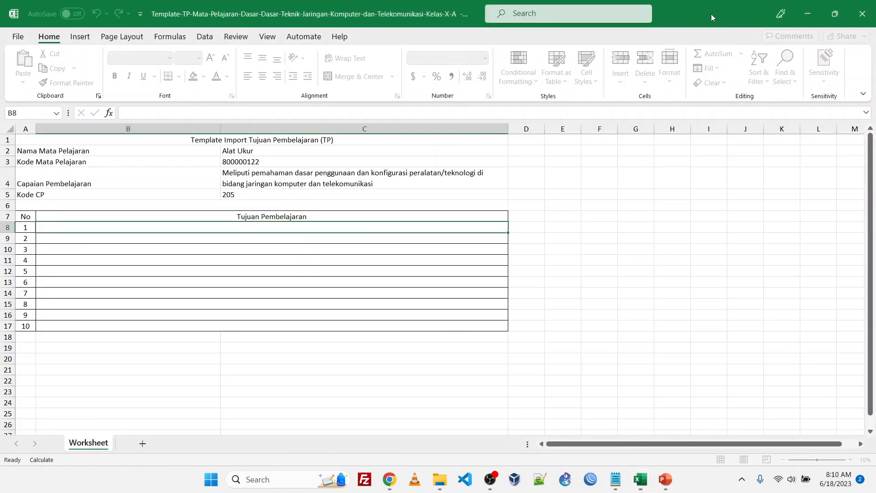
click(862, 14)
- Return to the Tambah Tujuan Pembelajaran page in Chrome and download the TP template again
mouse_move(389, 480)
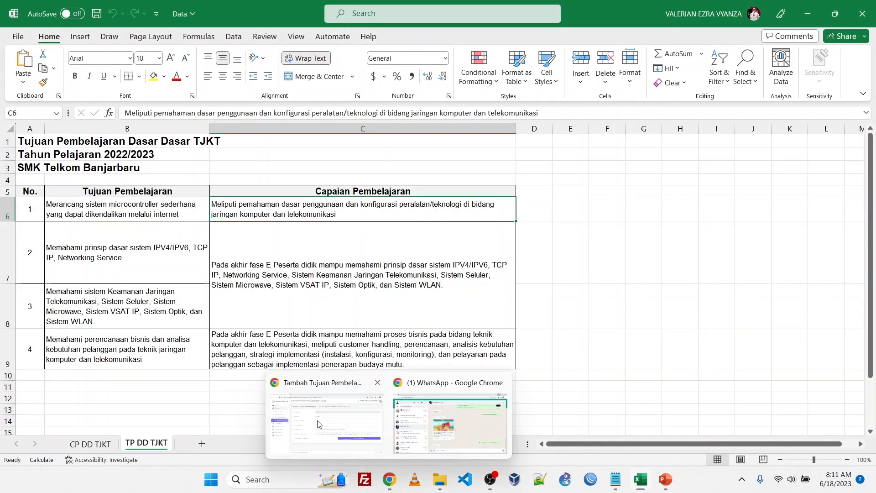
click(318, 424)
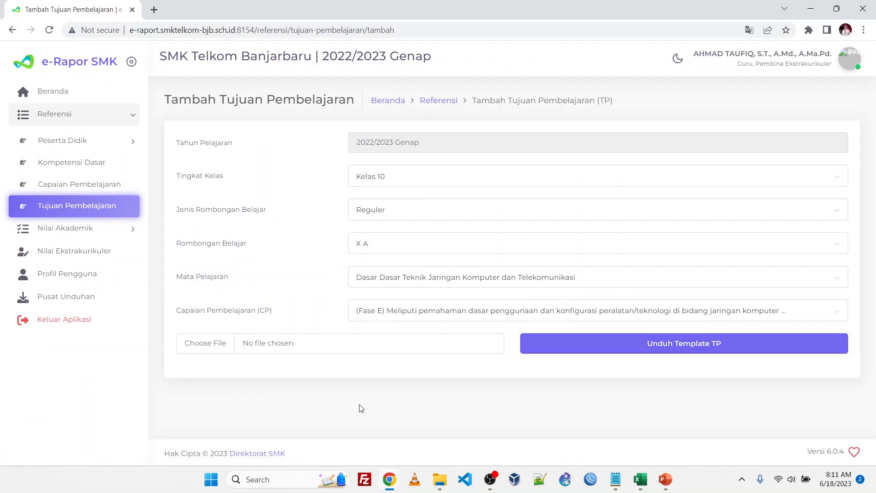
click(607, 351)
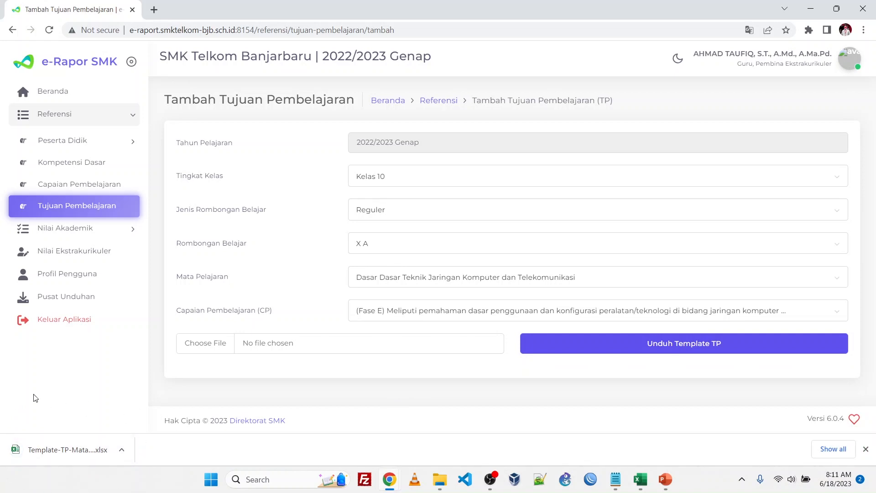
- Show the newly downloaded TP template in its folder, open it in Excel and enable editing
click(122, 451)
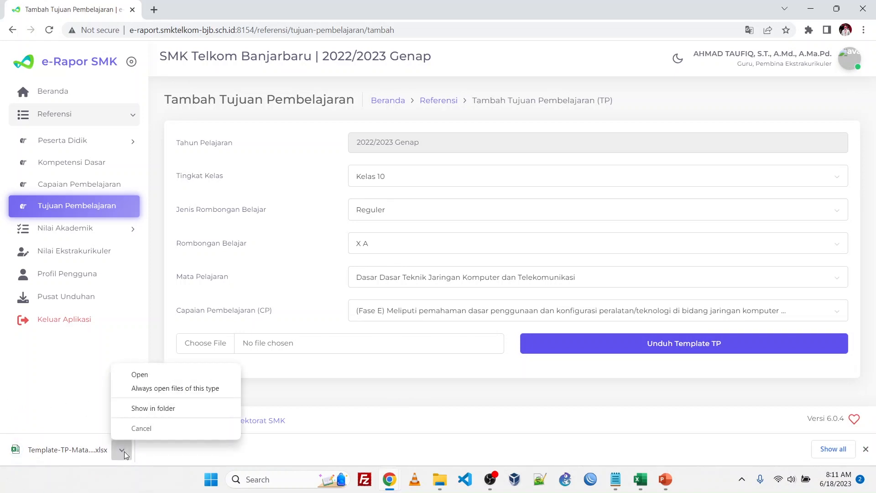
click(204, 414)
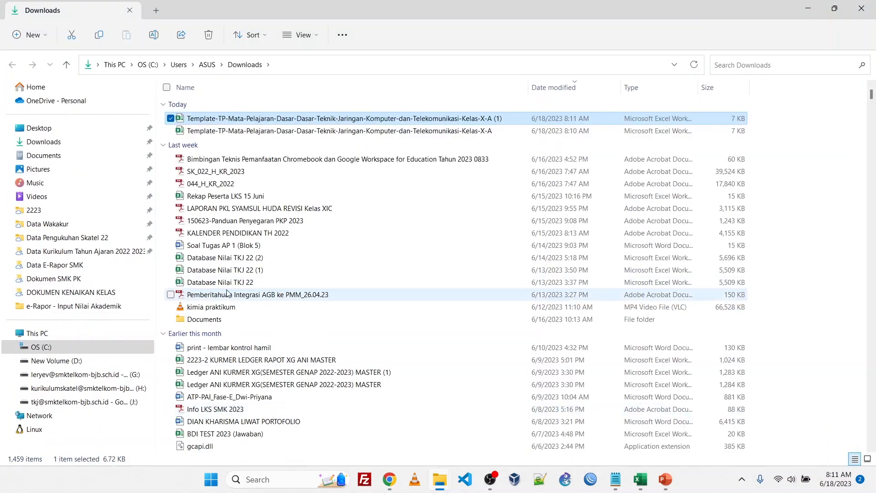
double_click(365, 119)
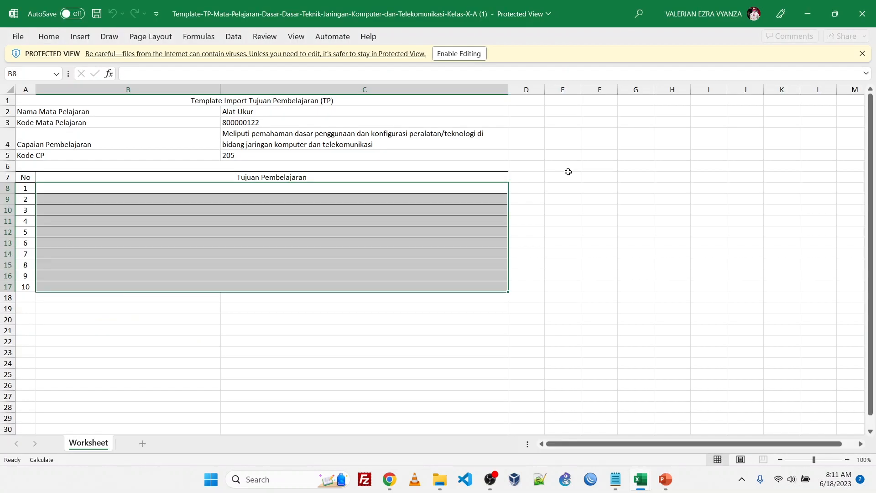
click(459, 53)
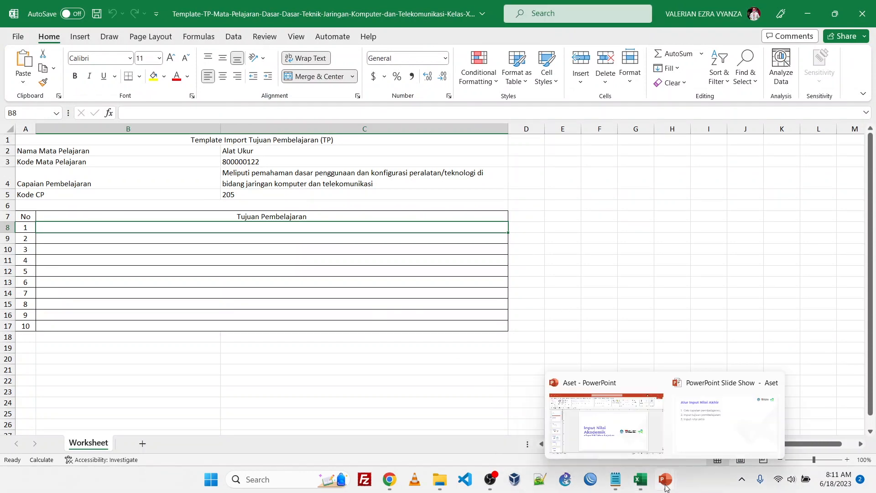
- Copy the first Tujuan Pembelajaran, "Merancang sistem microcontroller sederhana yang dapat dikendalikan melalui internet", from the Data workbook into row 1 of the TP template
mouse_move(638, 486)
click(542, 414)
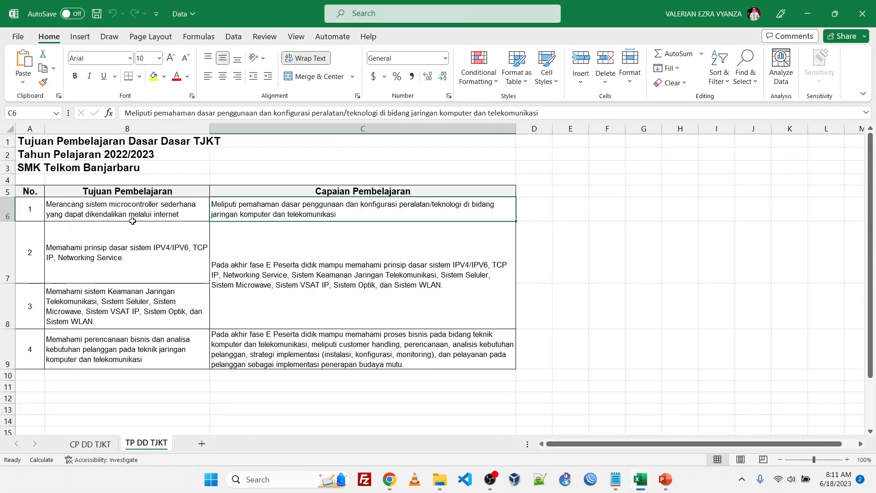
double_click(179, 213)
drag(180, 213, 46, 205)
right_click(86, 212)
click(174, 236)
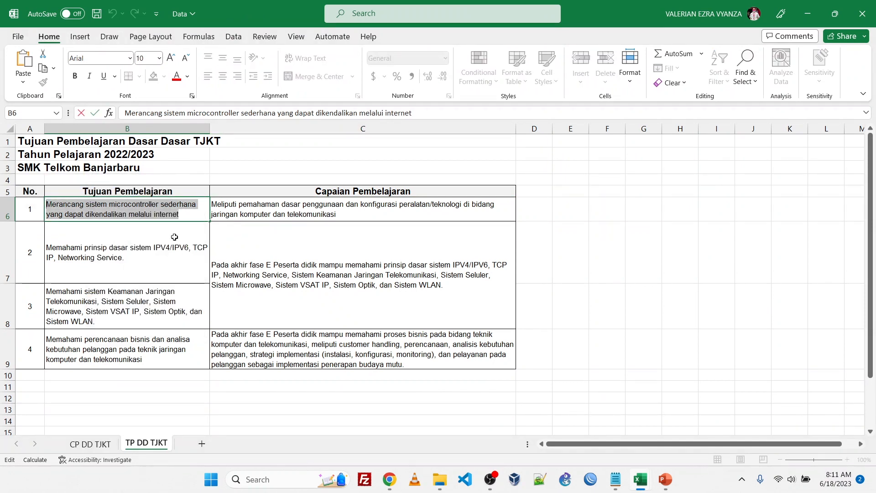
mouse_move(640, 481)
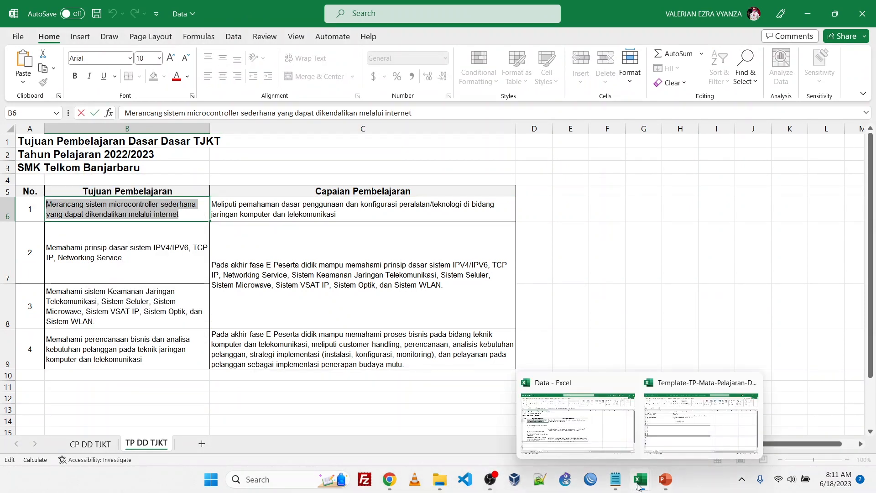
click(674, 440)
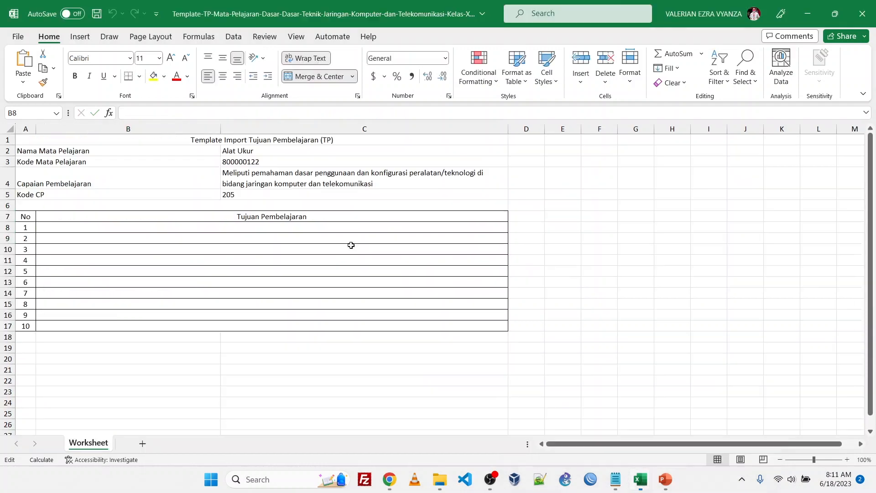
right_click(96, 227)
click(123, 284)
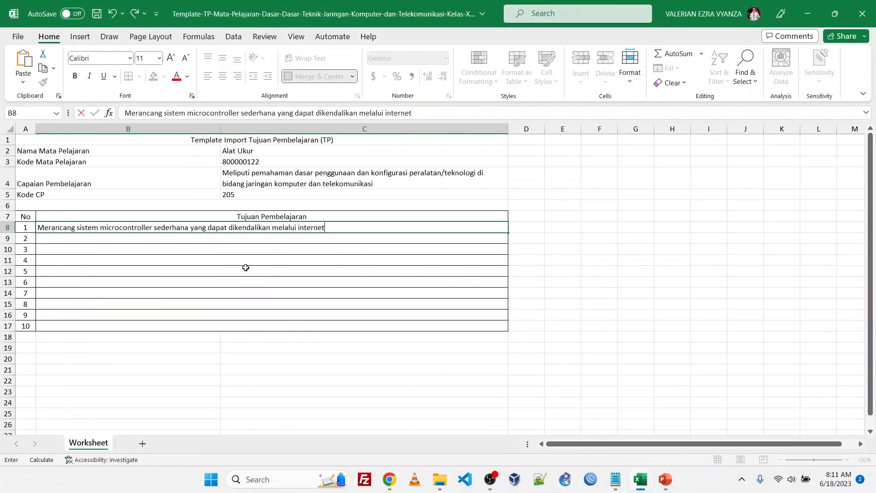
click(260, 264)
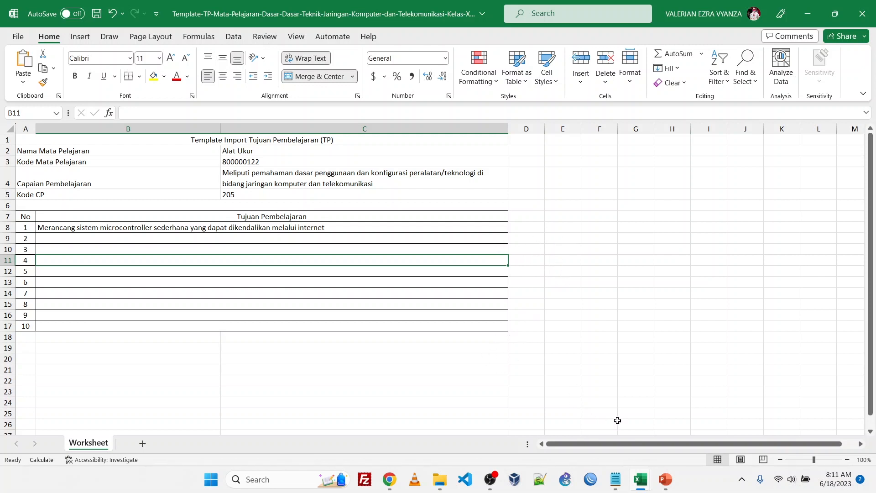
- Return to the Data workbook and examine how the first Tujuan Pembelajaran relates to the first and second Capaian Pembelajaran on the TP DD TJKT sheet
mouse_move(642, 489)
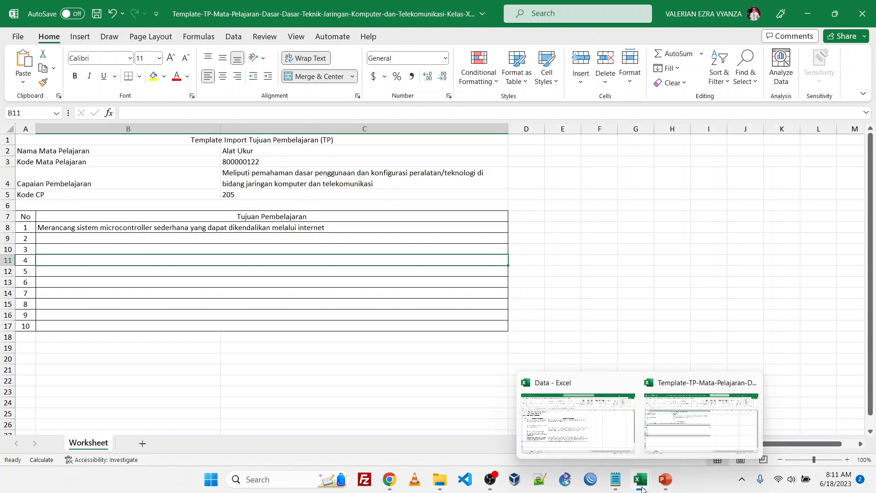
click(588, 428)
double_click(176, 215)
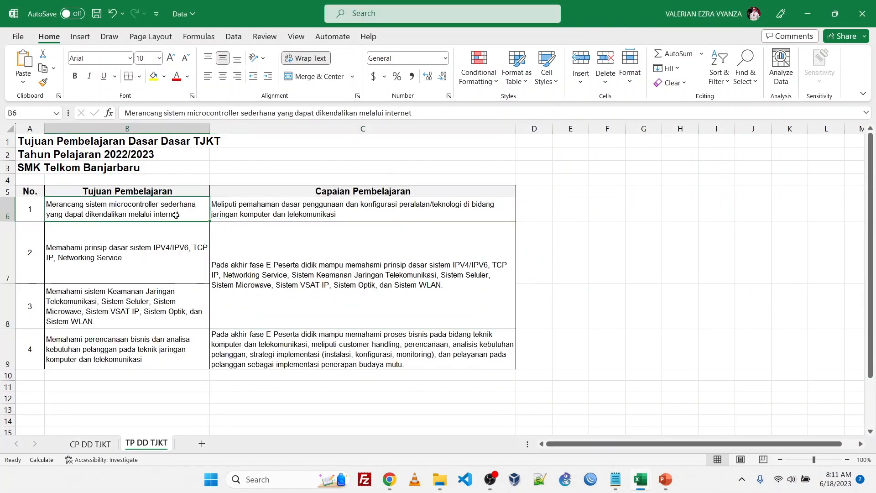
drag(191, 216, 46, 204)
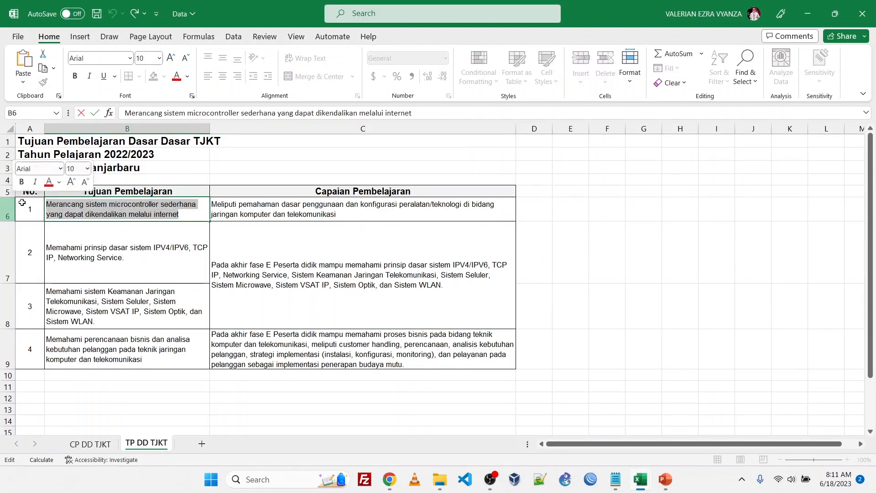
click(331, 219)
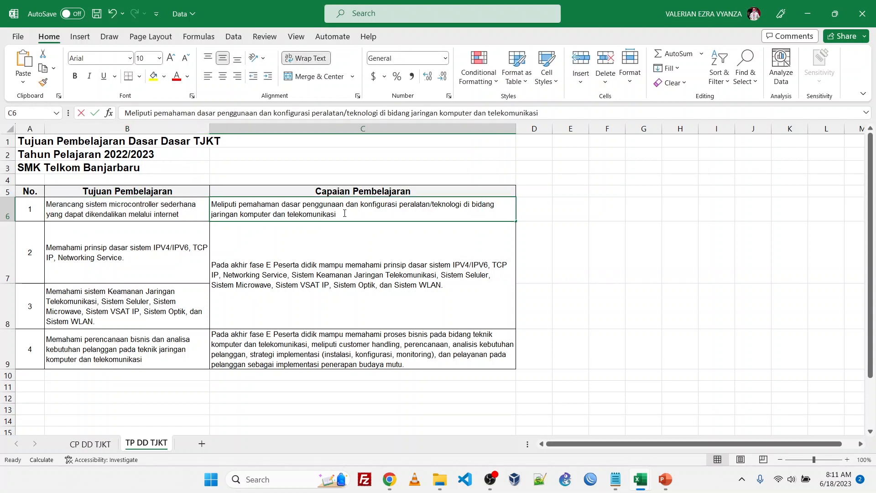
double_click(344, 214)
drag(361, 214, 209, 204)
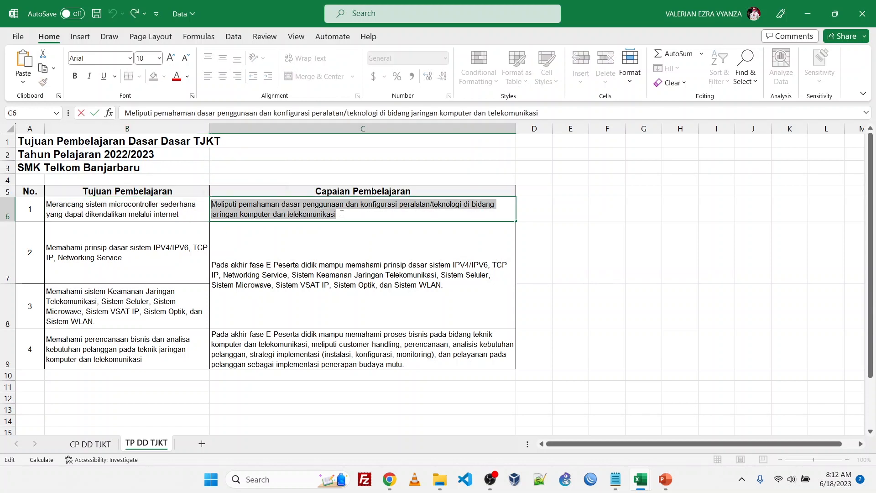
click(612, 219)
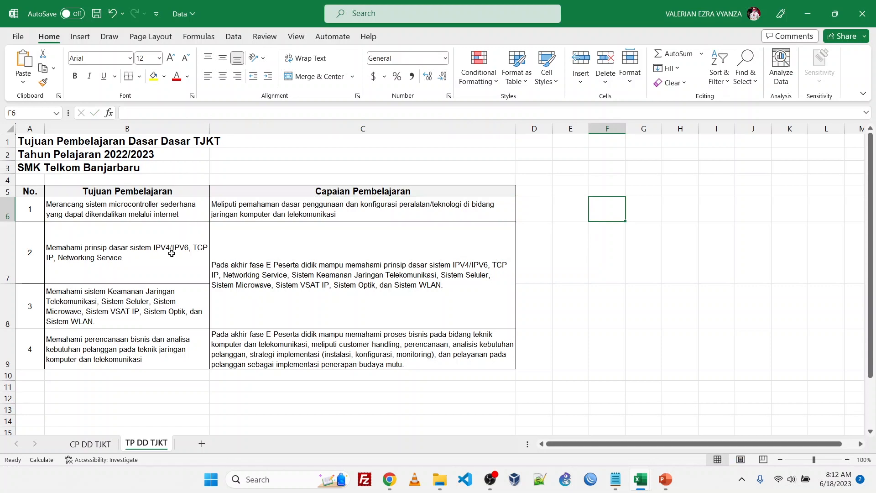
click(169, 213)
double_click(159, 214)
drag(185, 215, 23, 196)
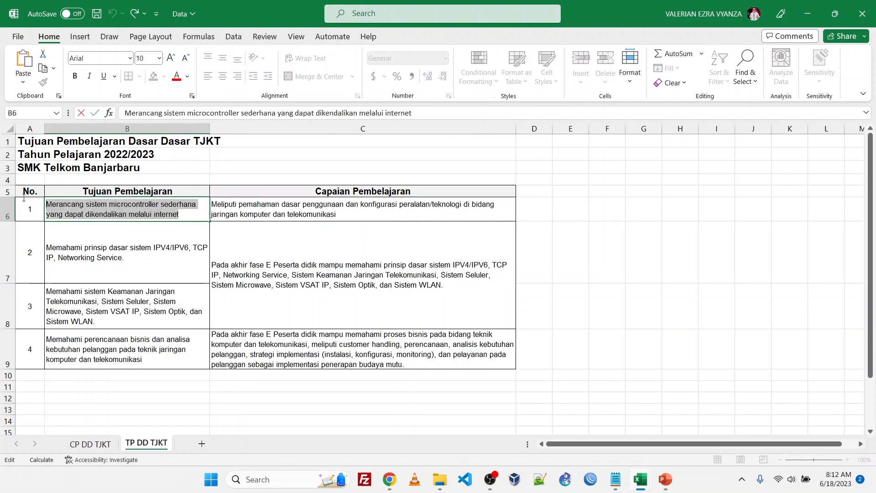
click(490, 222)
double_click(392, 275)
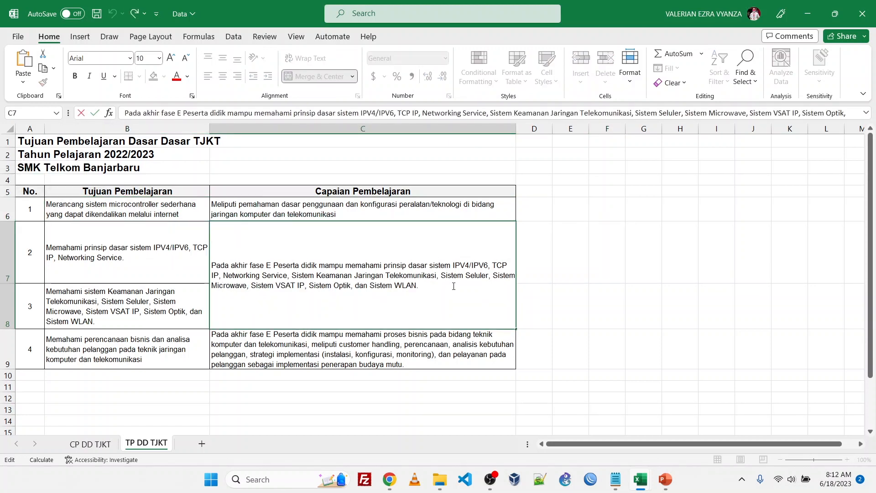
drag(419, 286, 210, 265)
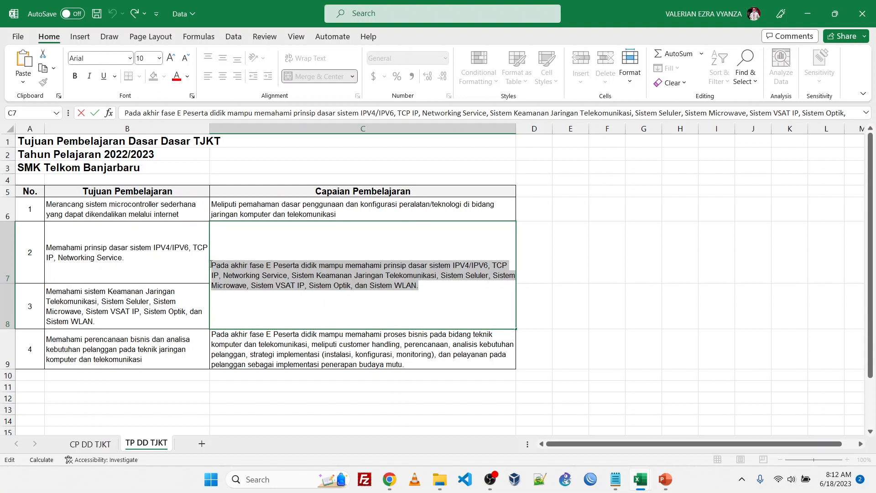
click(591, 247)
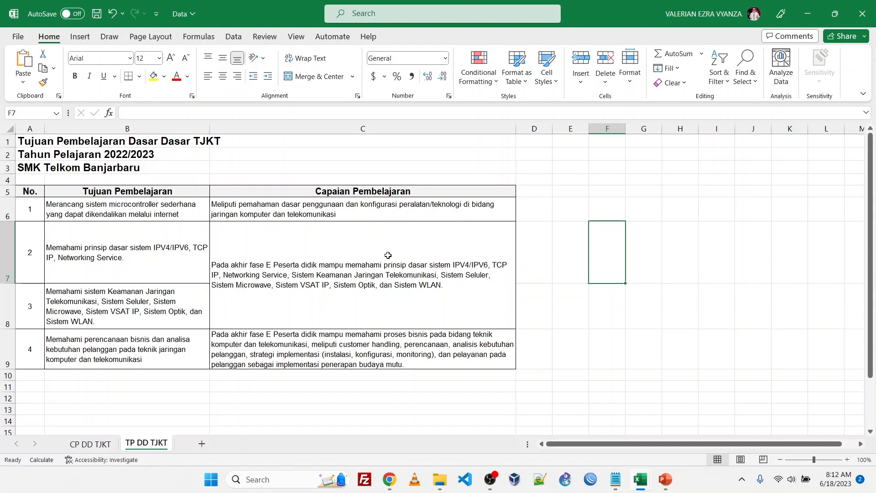
click(298, 210)
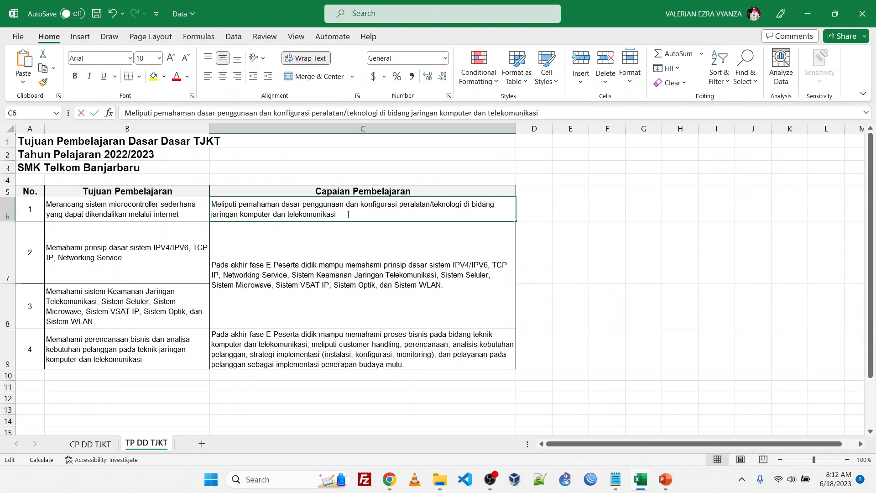
double_click(351, 214)
drag(351, 214, 203, 203)
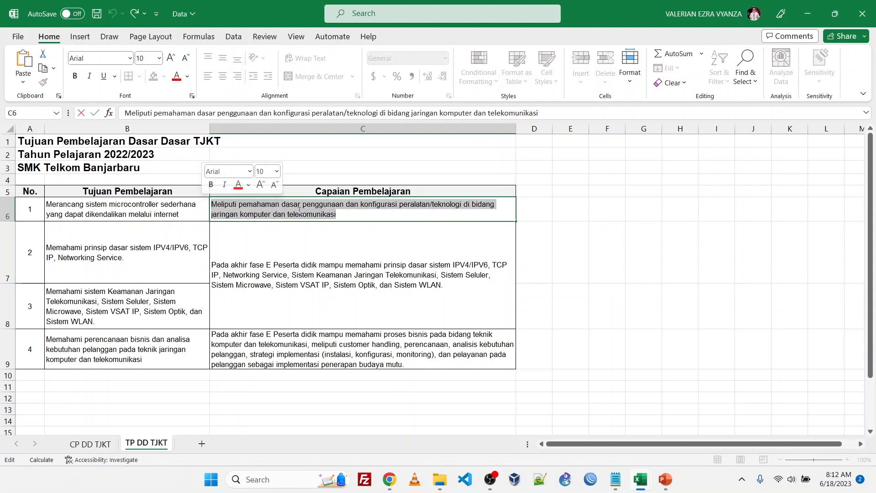
click(156, 213)
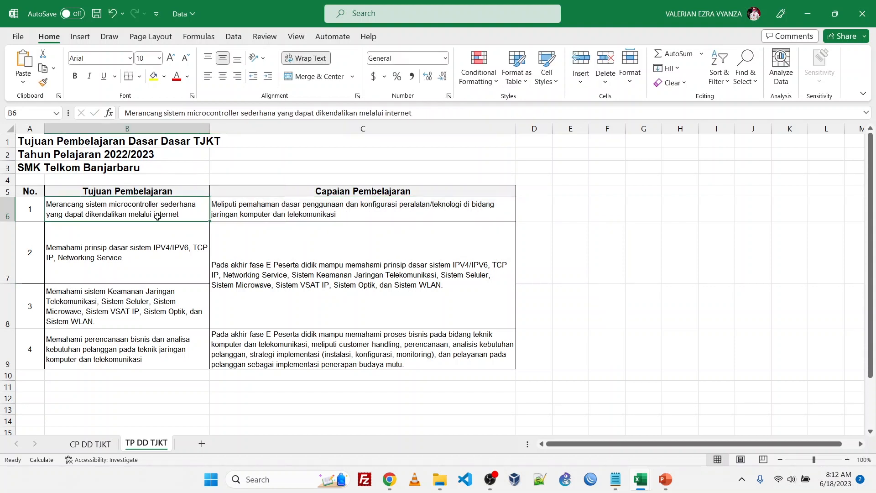
- Switch back to the TP template workbook, save it and close it
mouse_move(641, 480)
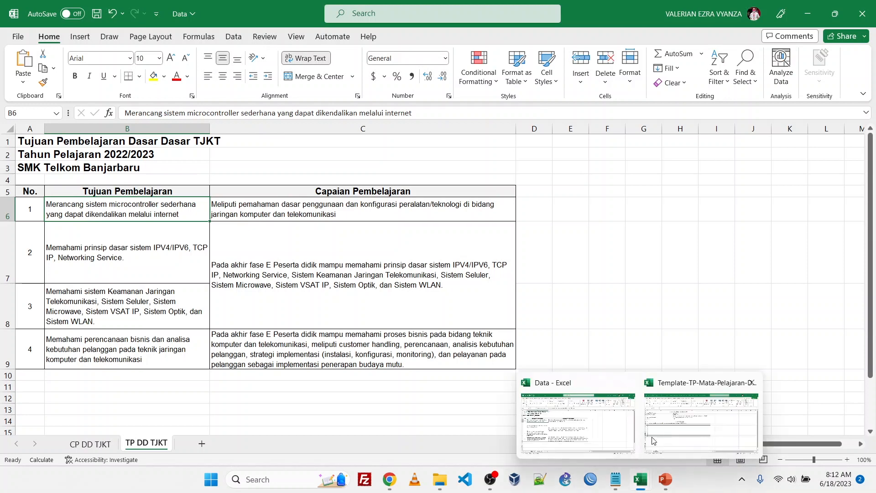
click(683, 424)
click(498, 213)
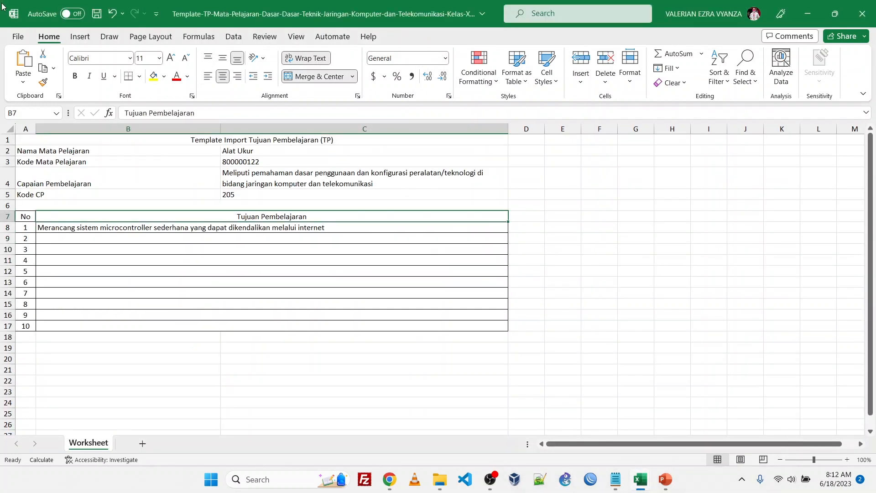
click(12, 39)
click(46, 163)
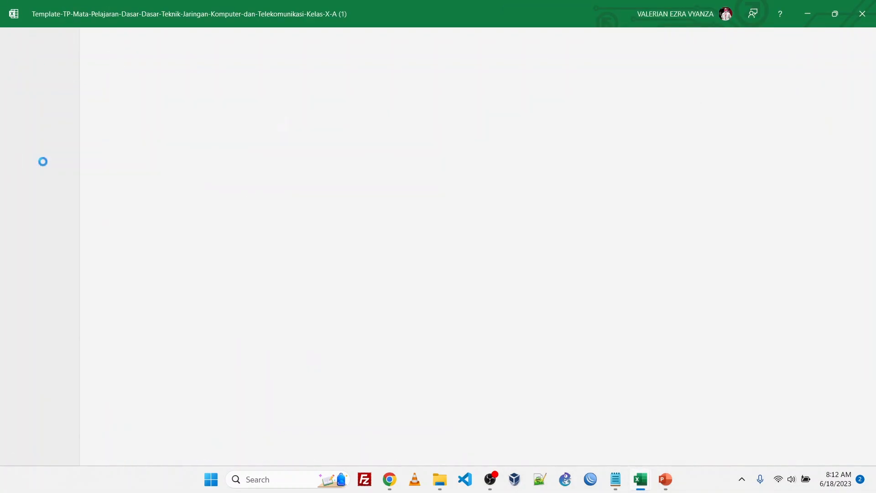
click(862, 13)
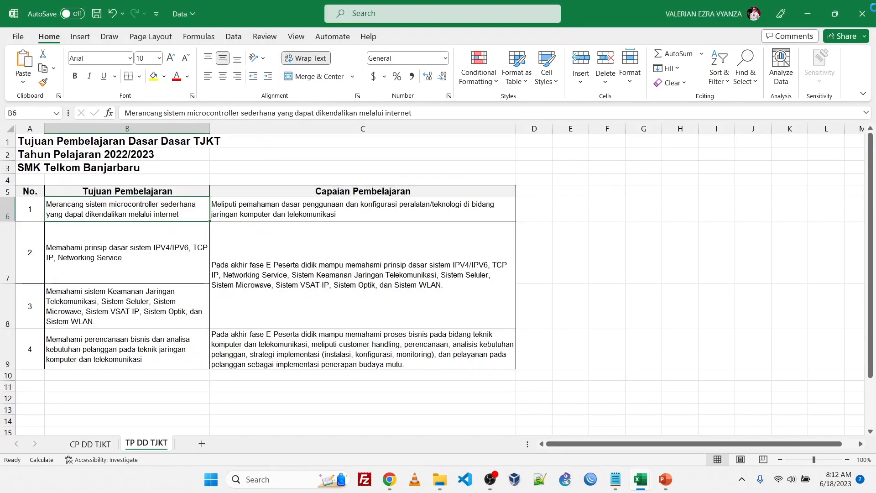
- In e-Rapor in Chrome, upload the filled template "Template-TP-Mata-Pelajaran-Dasar-Dasar-Teknik-Jaringan-Komputer-dan-Telekomunikasi-Kelas-X-A (1)" and review the imported Tujuan Pembelajaran
mouse_move(389, 479)
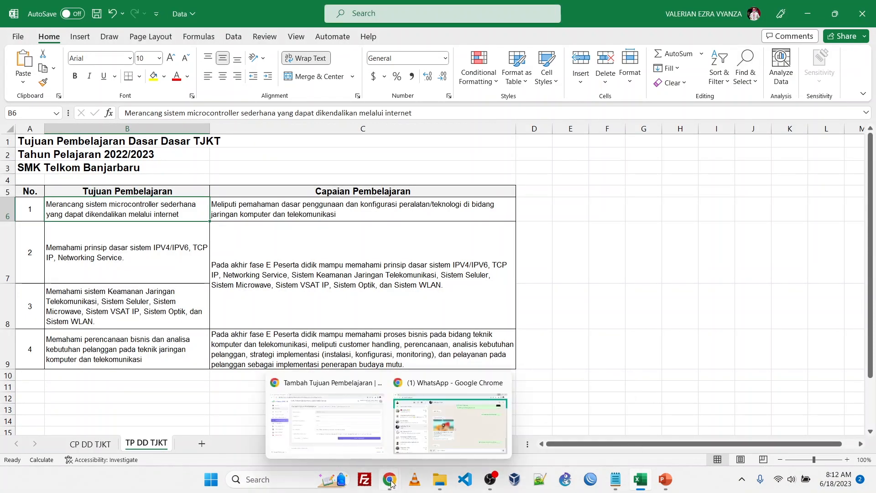
click(336, 420)
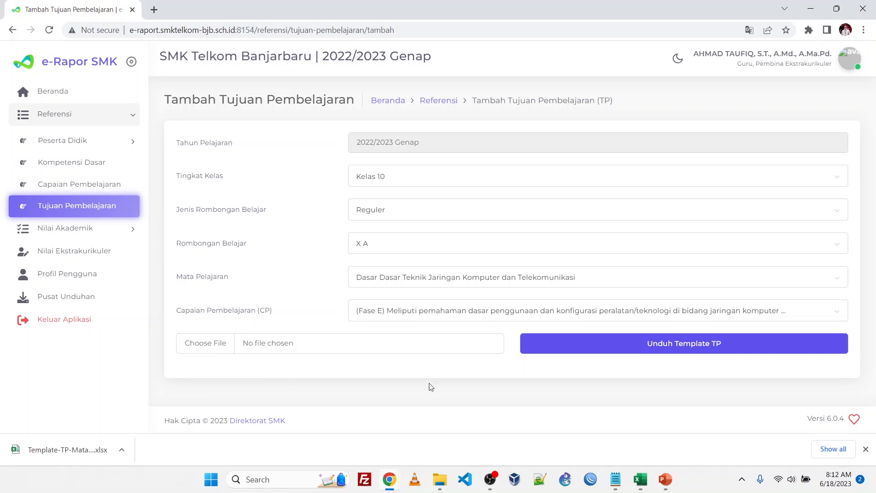
click(186, 355)
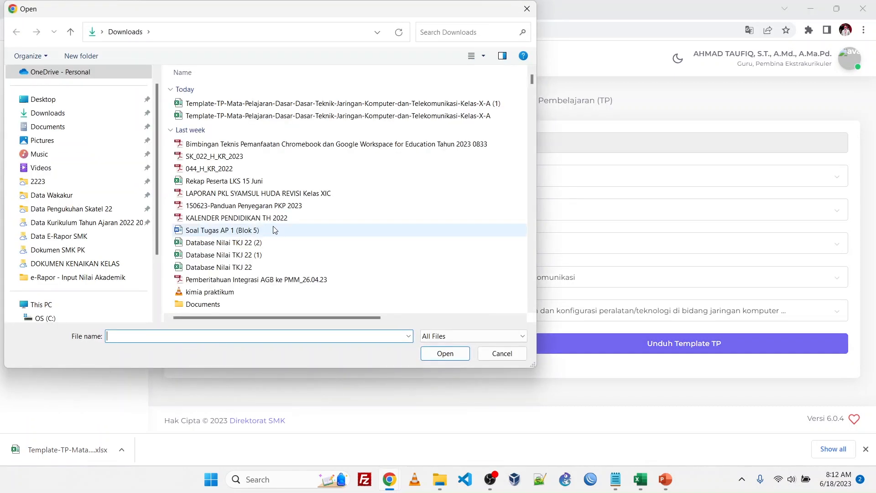
double_click(337, 104)
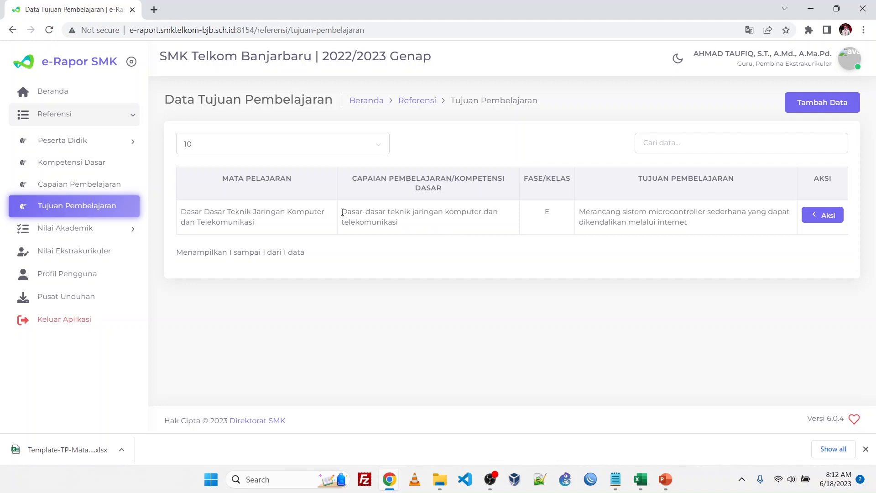
drag(343, 212, 416, 229)
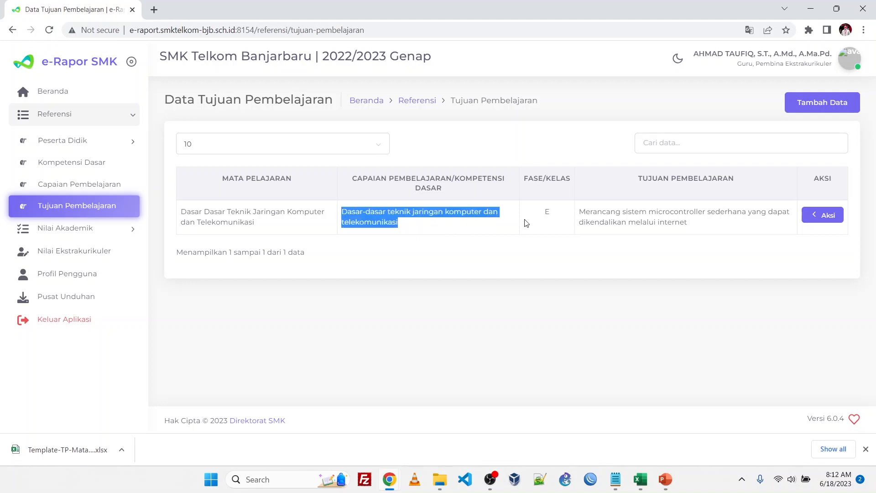
drag(580, 214, 705, 226)
click(692, 268)
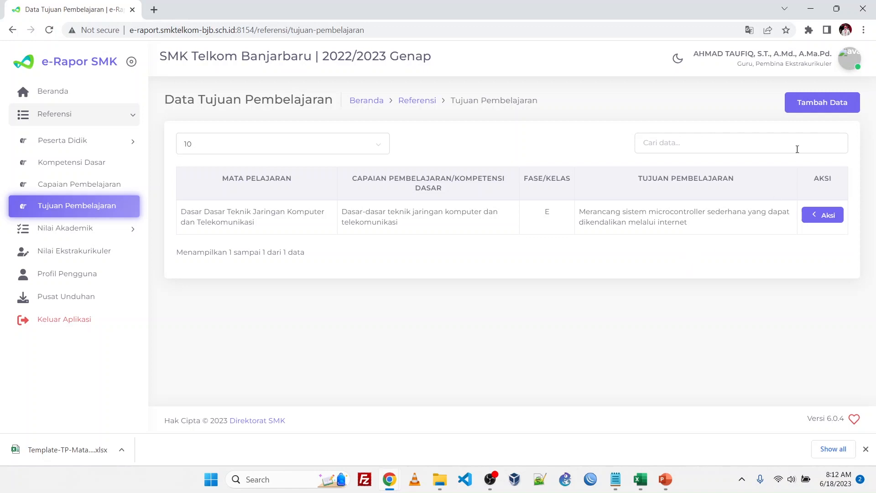
- Start another Tujuan Pembelajaran entry for Kelas 10, Reguler, class X A, subject Dasar Dasar Teknik Jaringan Komputer dan Telekomunikasi, and list its Capaian Pembelajaran options
click(805, 111)
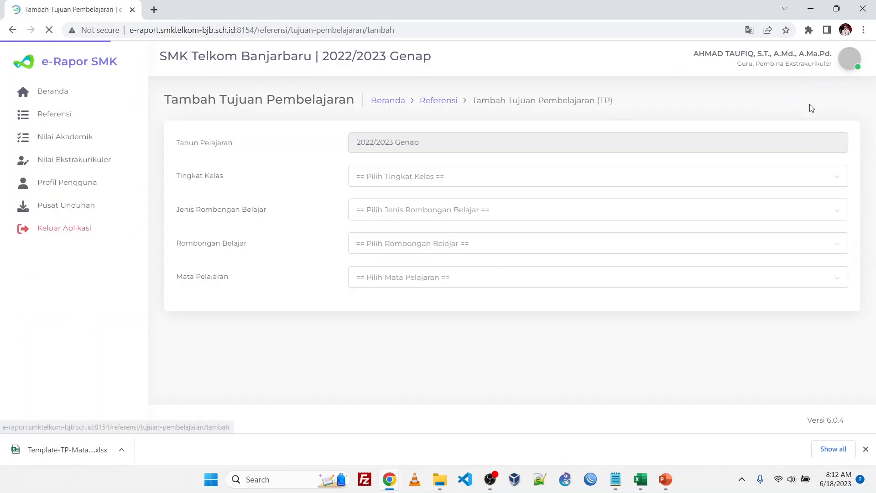
click(443, 180)
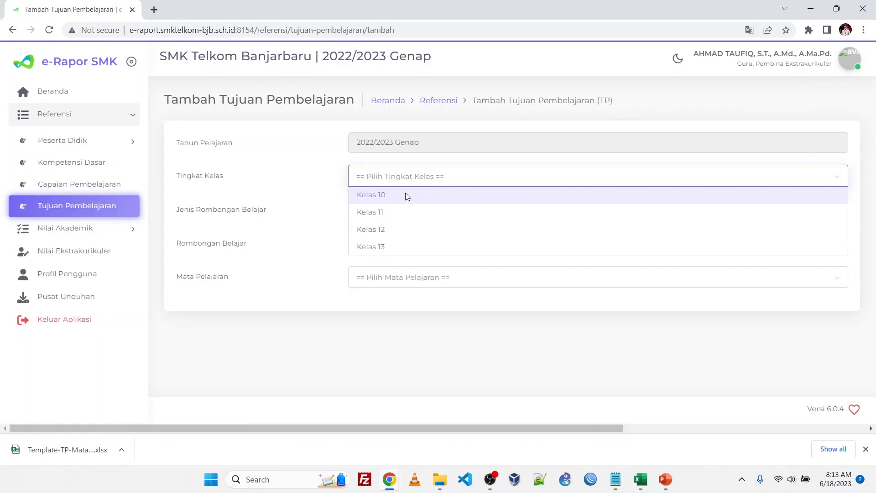
click(407, 193)
click(584, 214)
click(510, 229)
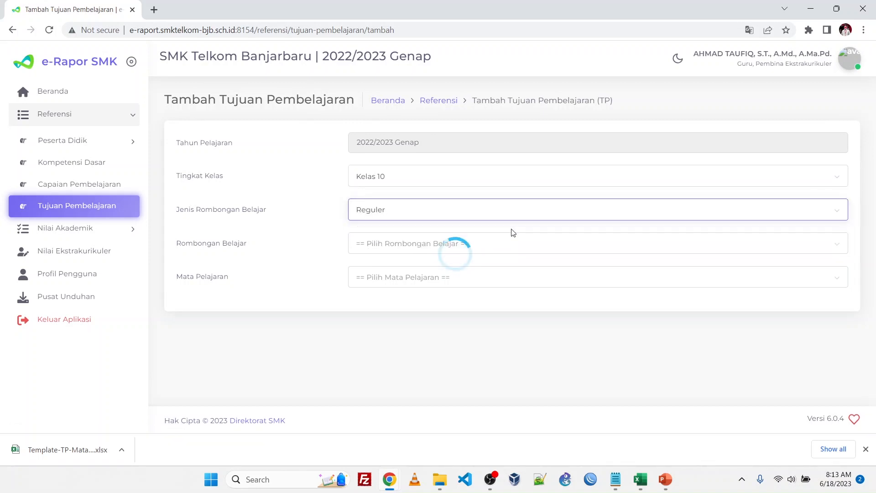
click(562, 251)
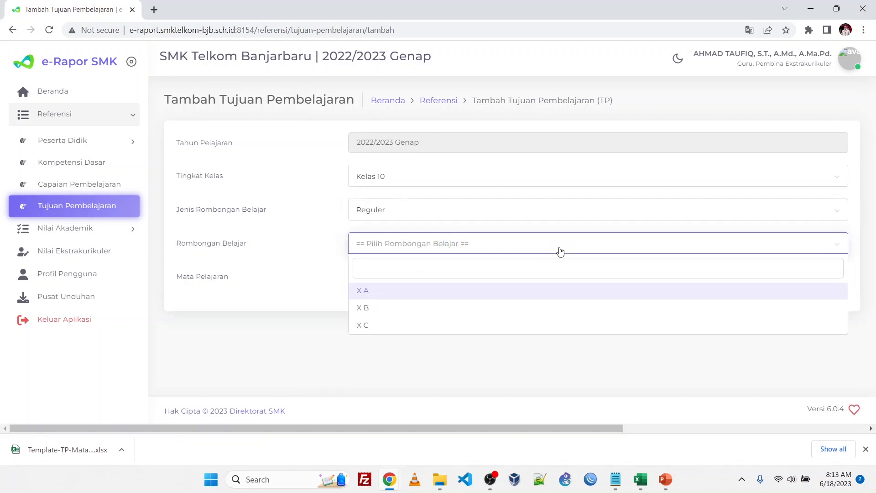
click(542, 296)
click(550, 277)
click(537, 325)
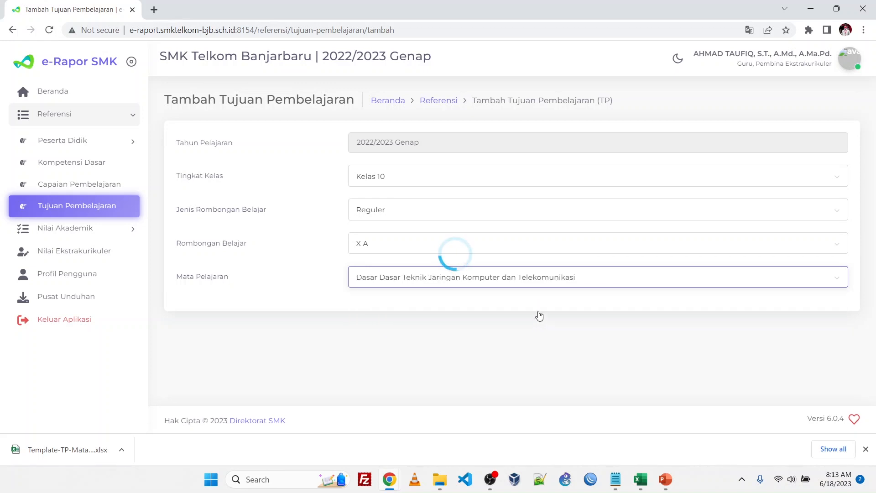
click(539, 314)
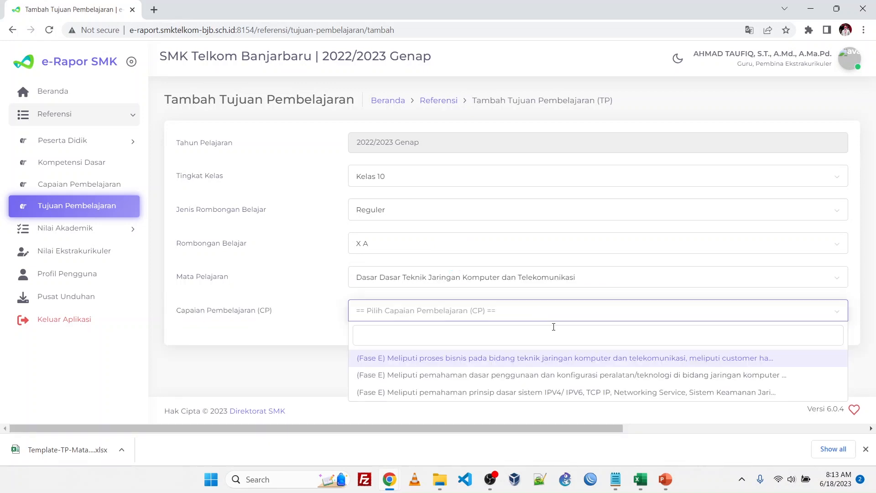
- In the Data workbook in Excel, check the Capaian Pembelajaran shared by the second and third Tujuan Pembelajaran
mouse_move(648, 487)
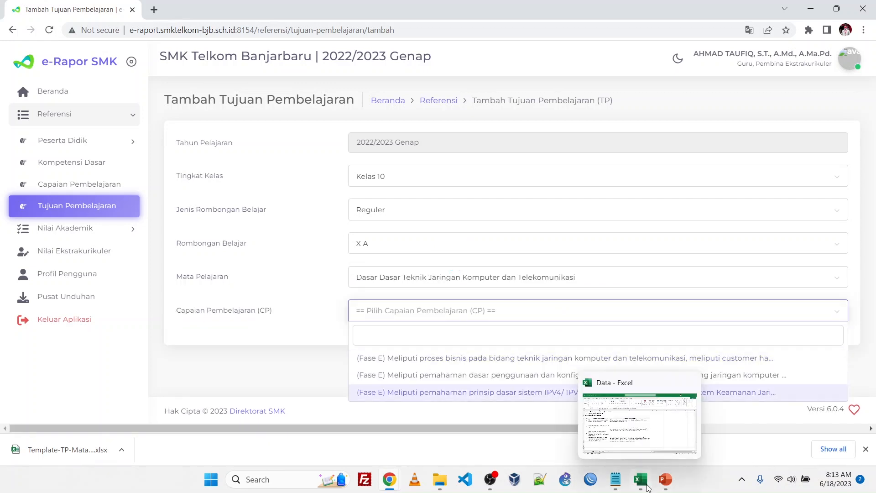
click(628, 431)
double_click(245, 264)
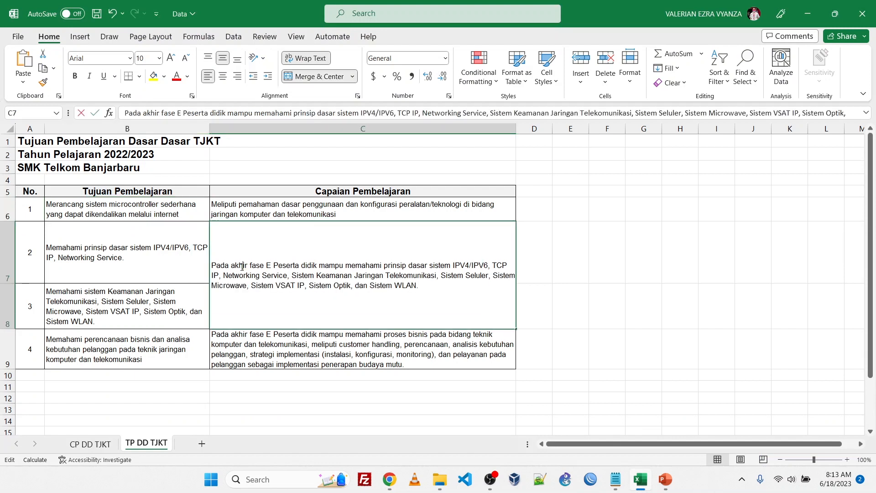
drag(217, 265, 469, 264)
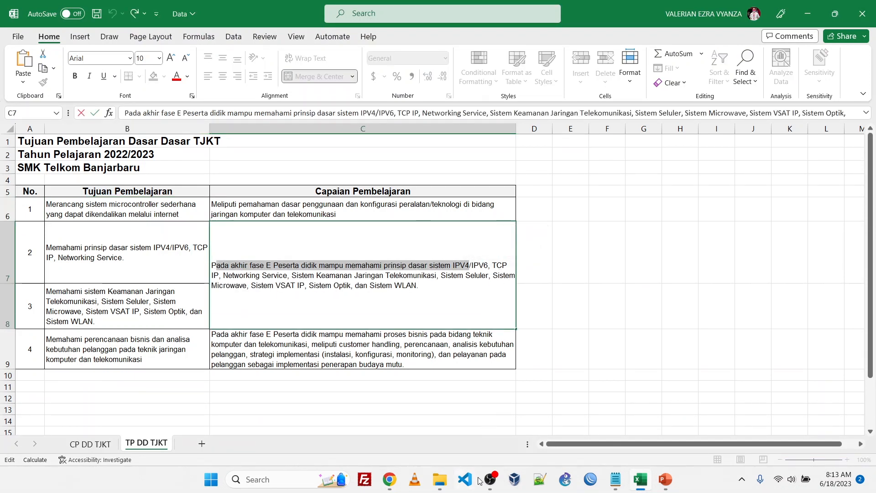
mouse_move(641, 482)
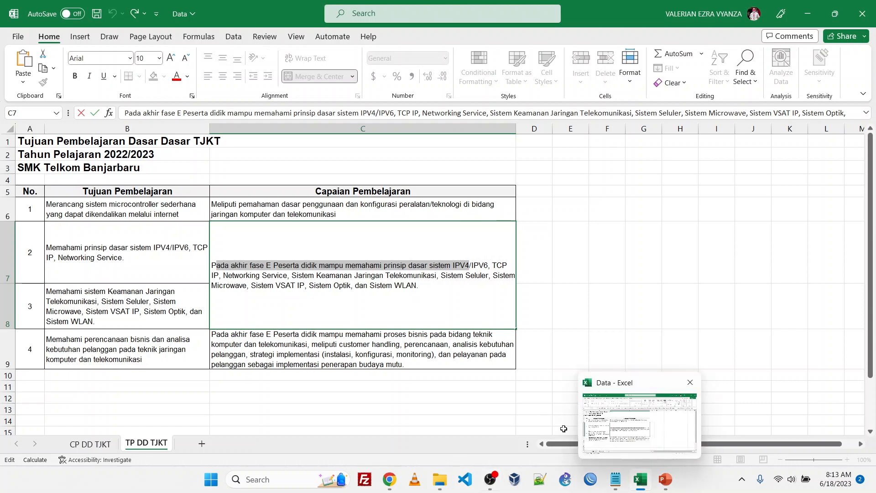
- Back in e-Rapor in Chrome, choose the Capaian Pembelajaran on "prinsip dasar sistem IPV4/ IPV6, TCP IP, Networking Service" and download its TP template
mouse_move(389, 479)
click(329, 422)
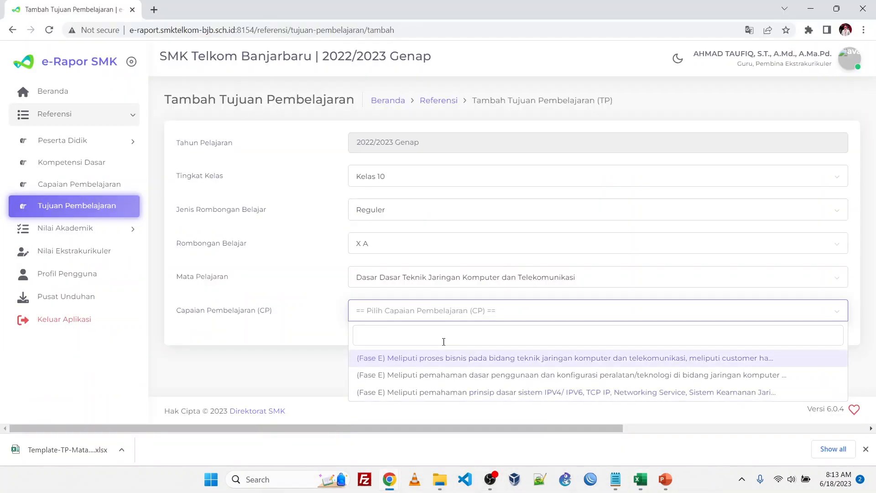
click(574, 393)
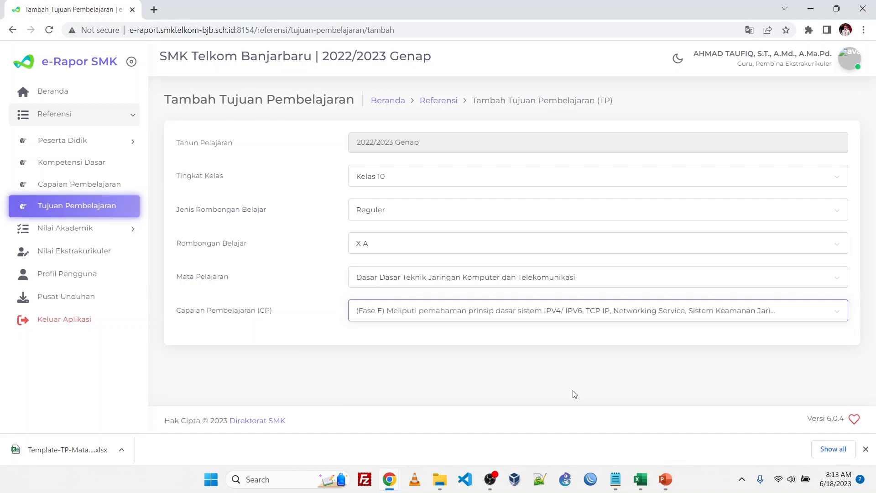
click(657, 343)
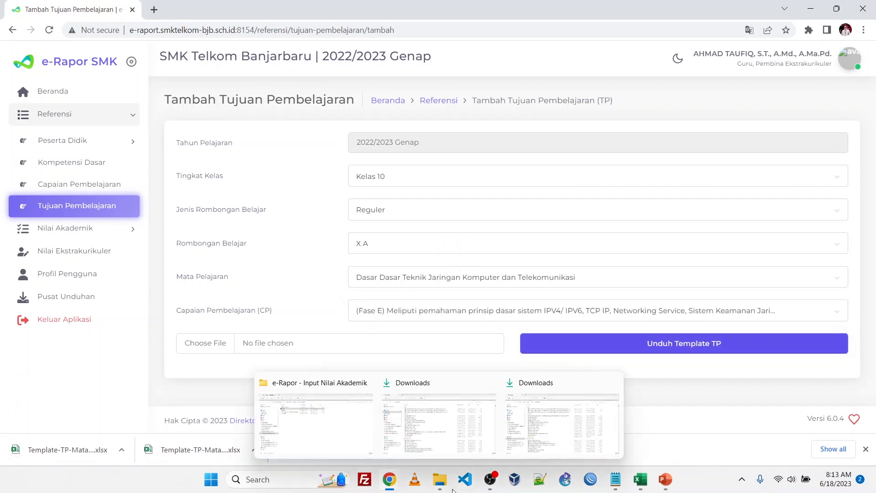
- In File Explorer's Downloads folder, sort files by date modified, open the newest TP template ending in "Kelas-X-A (2)" in Excel and enable editing
mouse_move(443, 489)
click(612, 382)
click(509, 419)
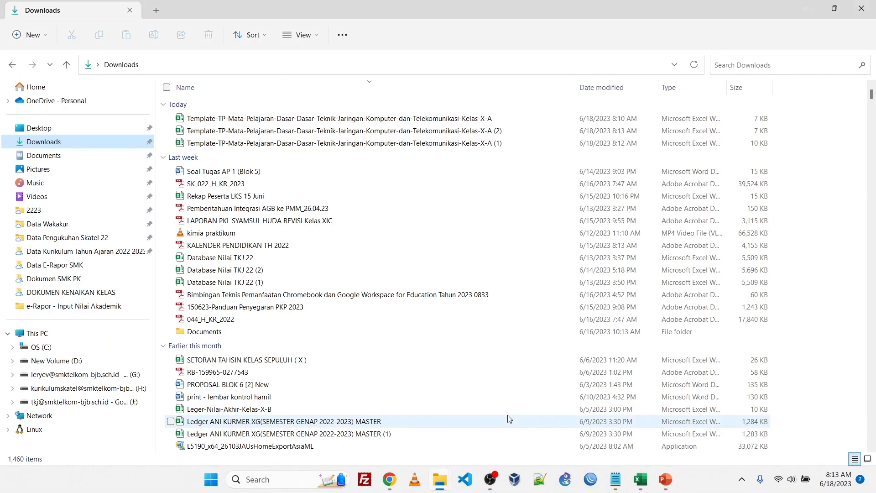
click(465, 124)
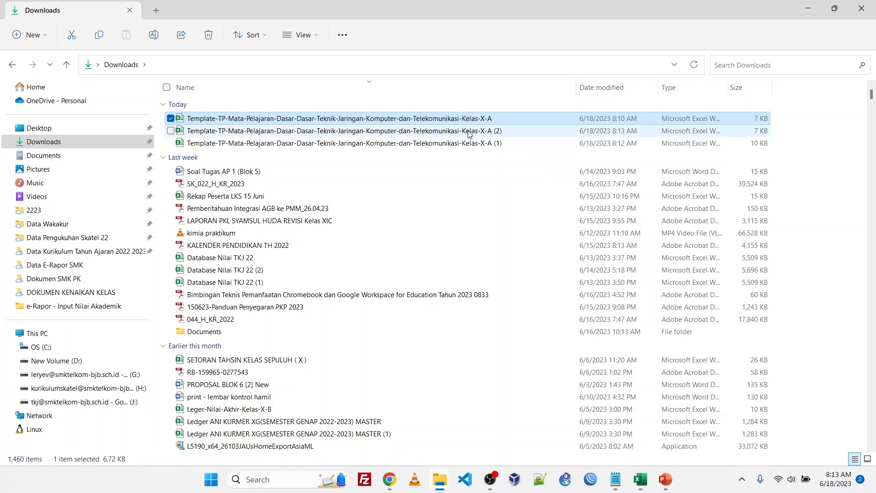
click(468, 132)
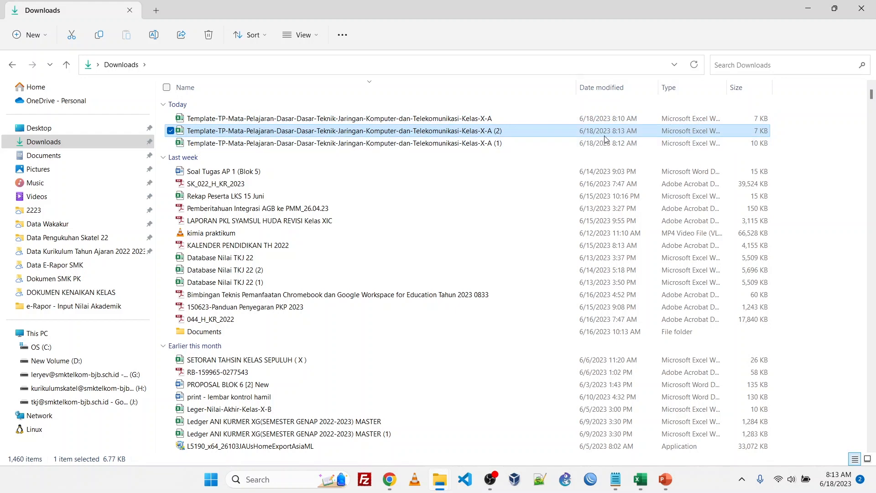
click(616, 89)
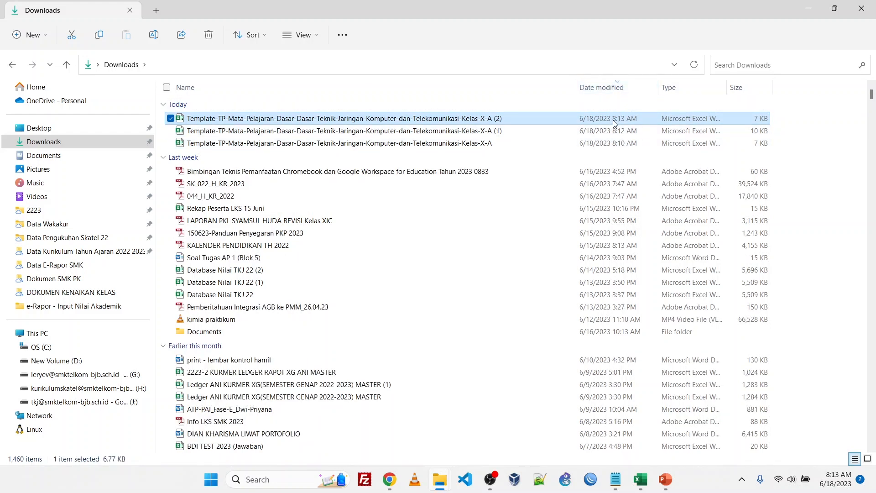
double_click(428, 120)
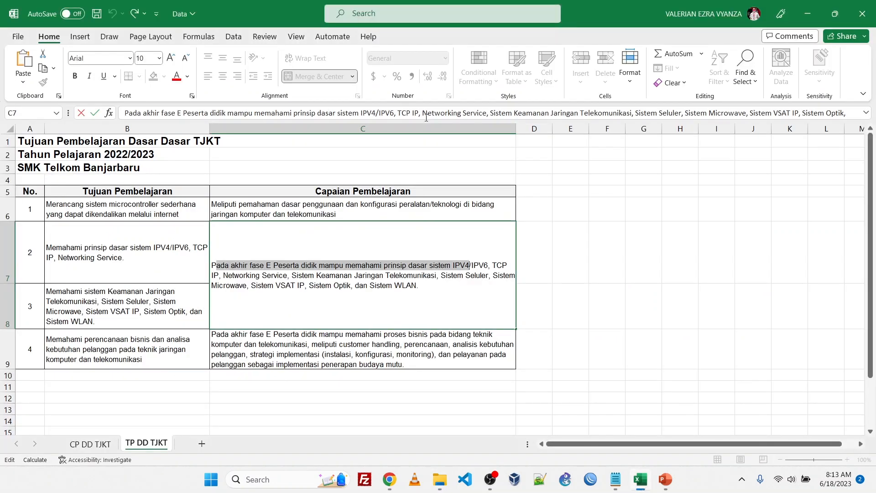
click(568, 193)
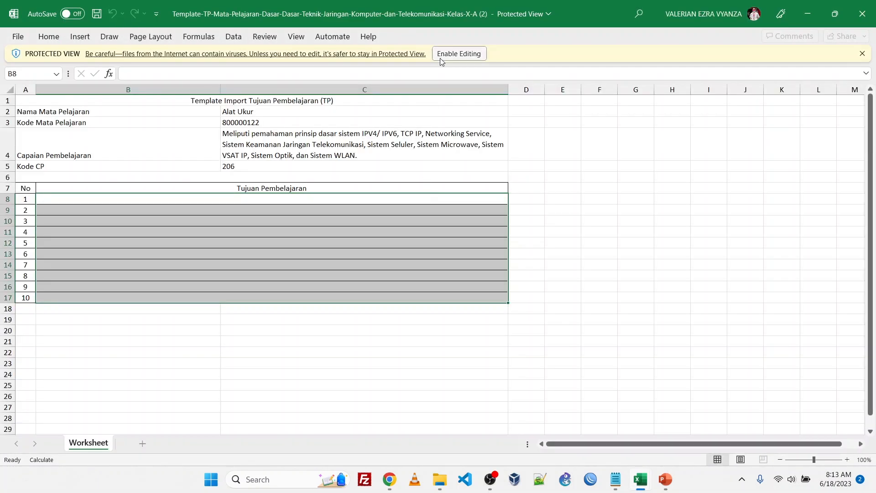
click(445, 55)
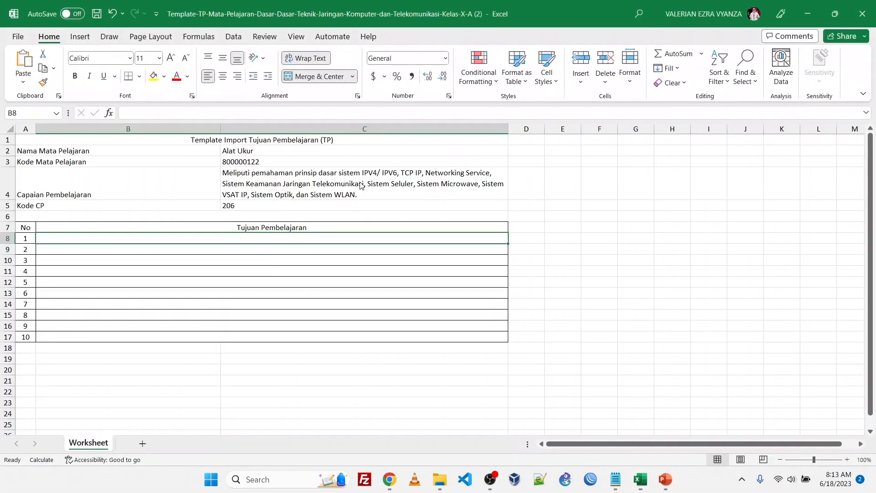
- Check the Capaian Pembelajaran text in cell C4 of the template
double_click(360, 185)
drag(359, 195, 223, 173)
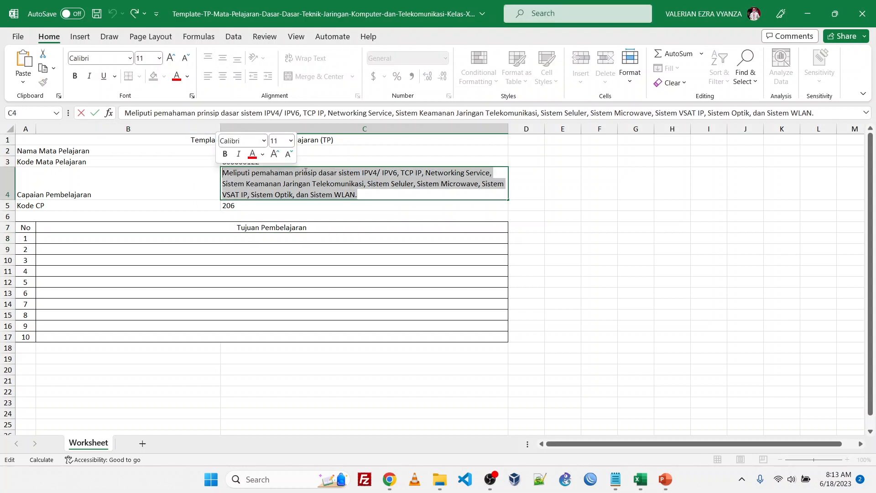
click(362, 173)
double_click(362, 174)
click(593, 238)
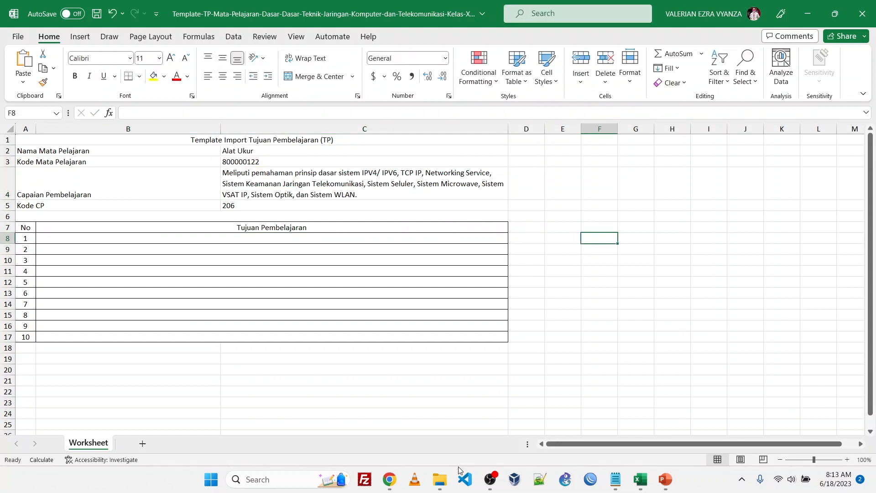
- Copy the second Tujuan Pembelajaran, "Memahami prinsip dasar sistem IPV4/IPV6, TCP IP, Networking Service", from the Data workbook into row 1 of the TP template
mouse_move(638, 485)
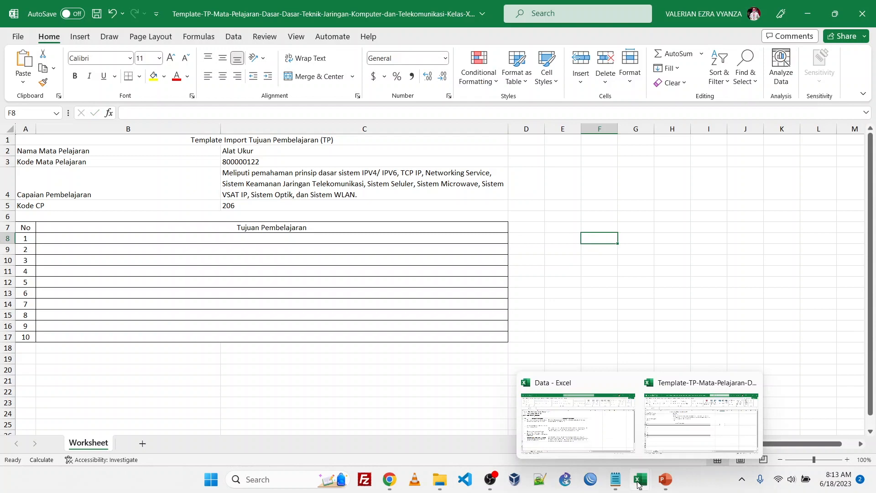
click(574, 434)
double_click(94, 249)
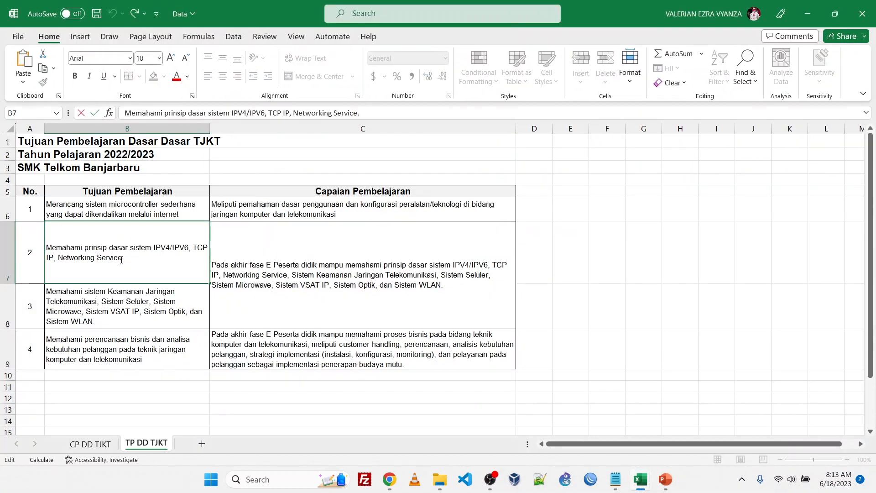
drag(122, 260, 47, 247)
key(ctrl+c)
right_click(83, 250)
key(Escape)
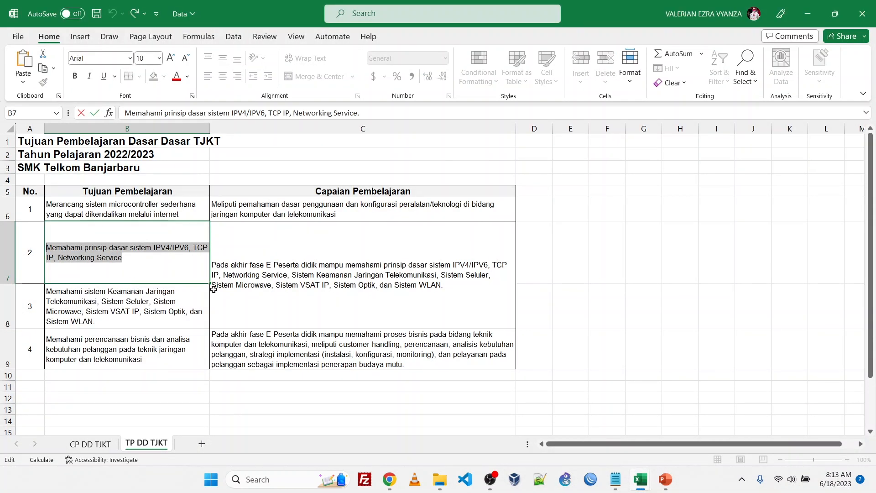
click(640, 479)
click(684, 429)
key(ctrl+v)
click(328, 291)
- Copy the third Tujuan Pembelajaran, from "Memahami sistem Keamanan Jaringan Telekomunikasi" through "Sistem WLAN", from the Data workbook into row 2 of the TP template
click(589, 431)
double_click(113, 321)
drag(93, 322, 46, 292)
key(ctrl+v)
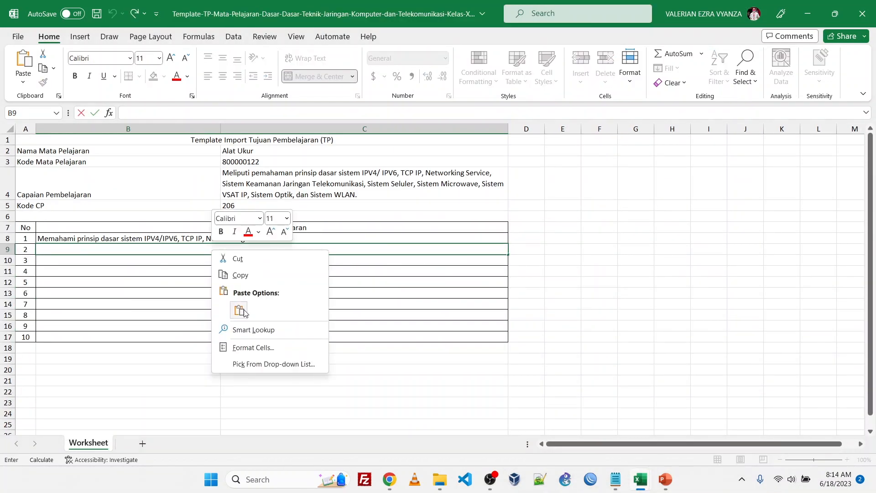
key(Escape)
key(Escape)
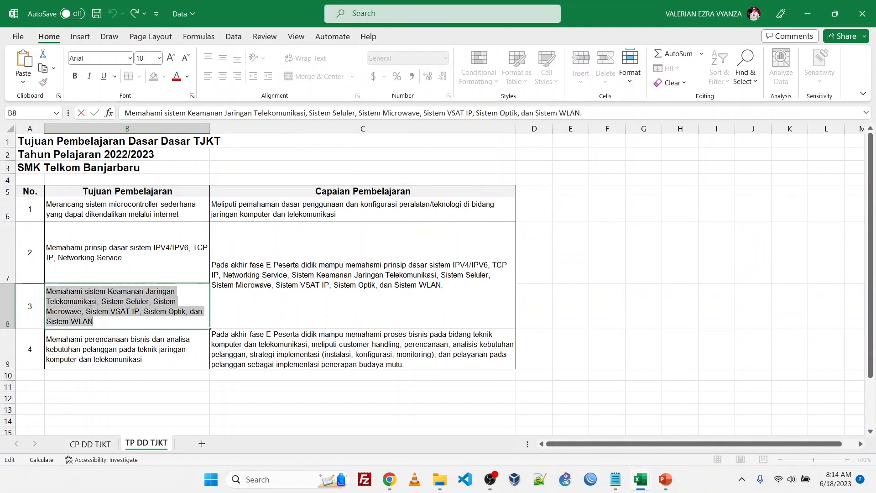
click(640, 479)
click(685, 429)
double_click(82, 252)
right_click(80, 252)
click(107, 307)
click(600, 242)
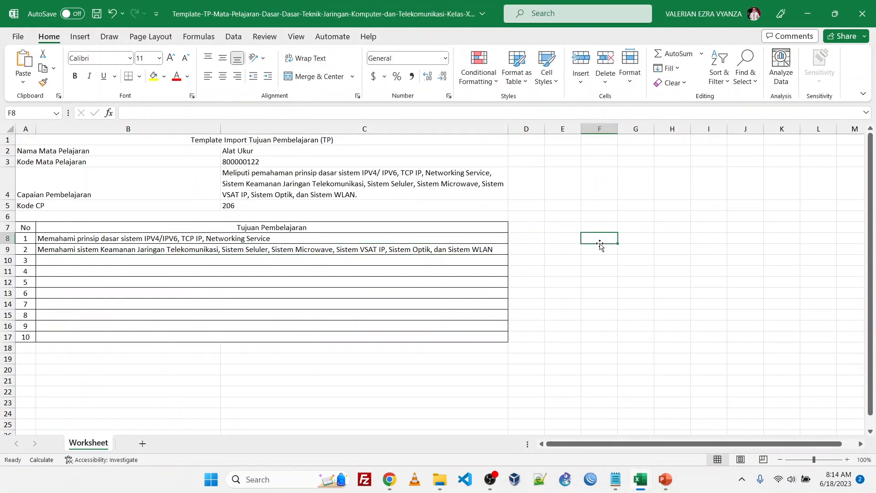
- Save the filled TP template workbook and close it
click(18, 35)
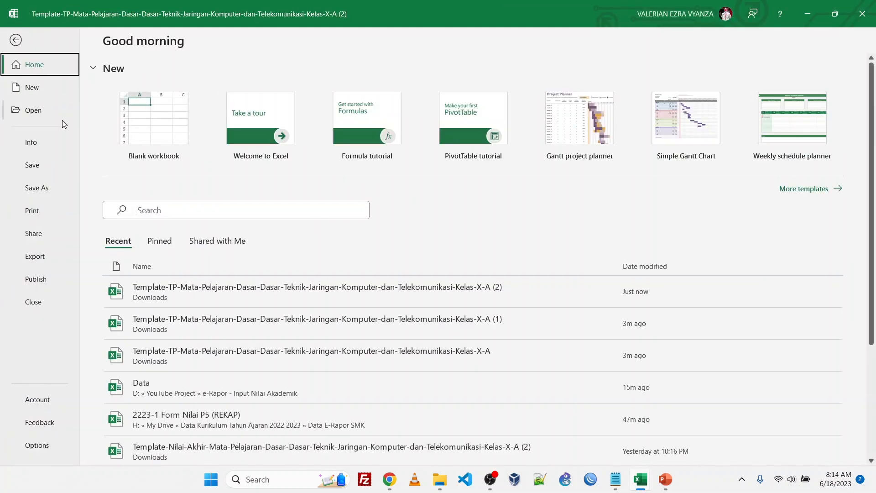
click(54, 164)
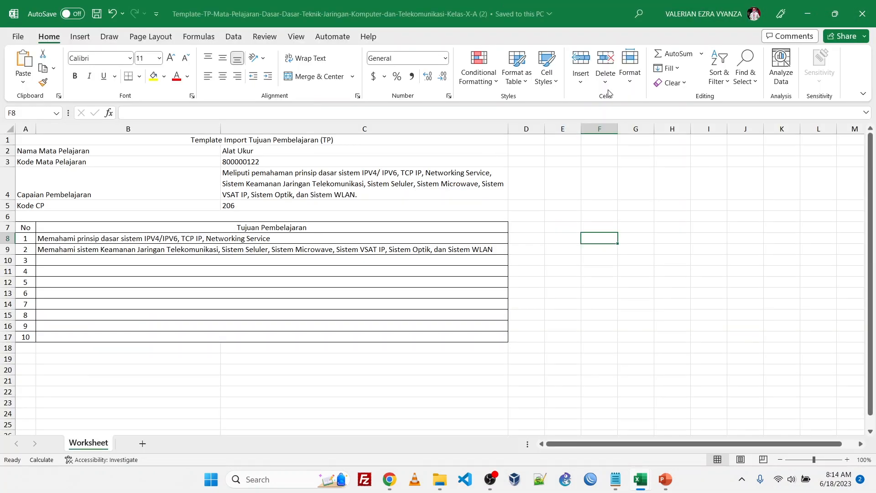
click(862, 14)
- In e-Rapor in Chrome, upload the filled template ending in "Kelas-X-A (2)" and review the imported Media dan Jaringan Telekomunikasi Tujuan Pembelajaran
mouse_move(391, 479)
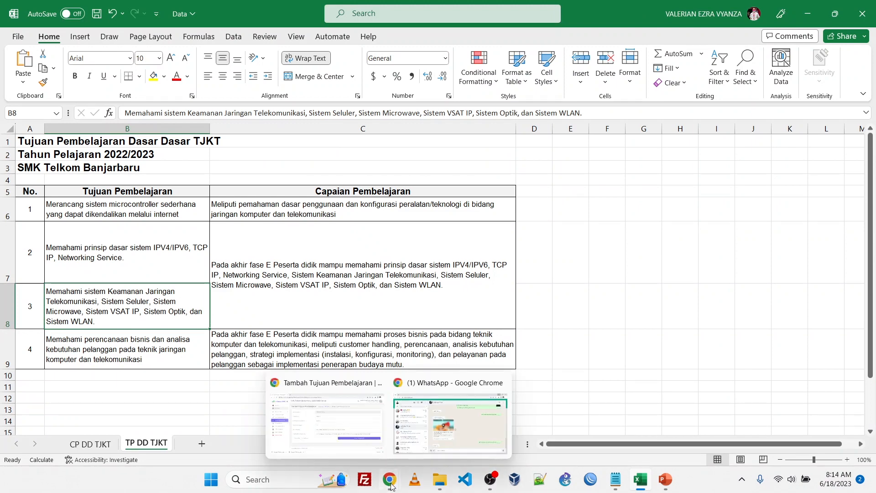
click(339, 422)
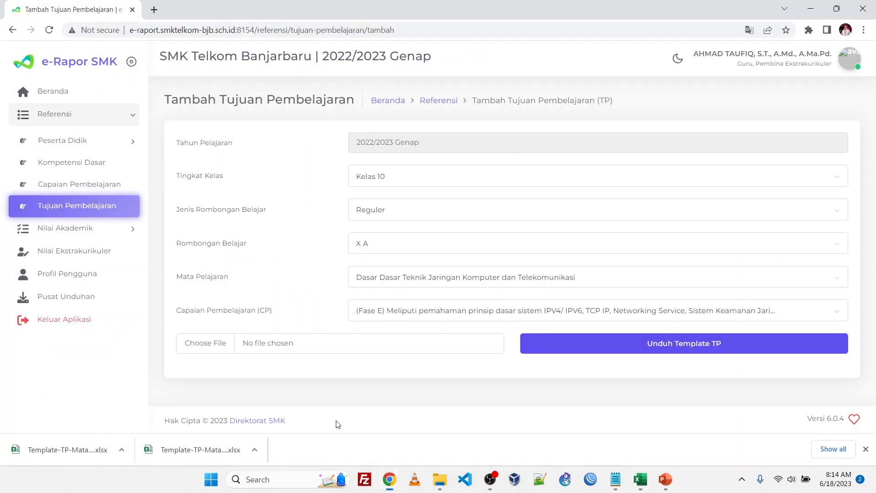
click(201, 346)
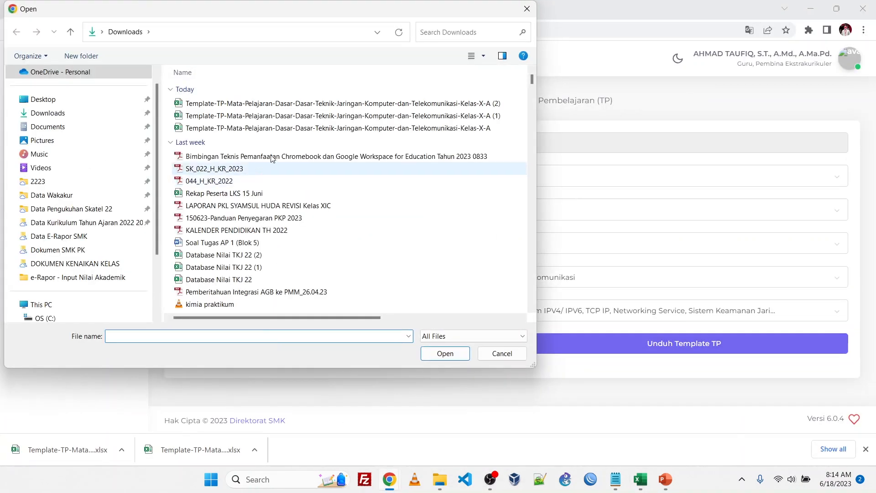
double_click(411, 108)
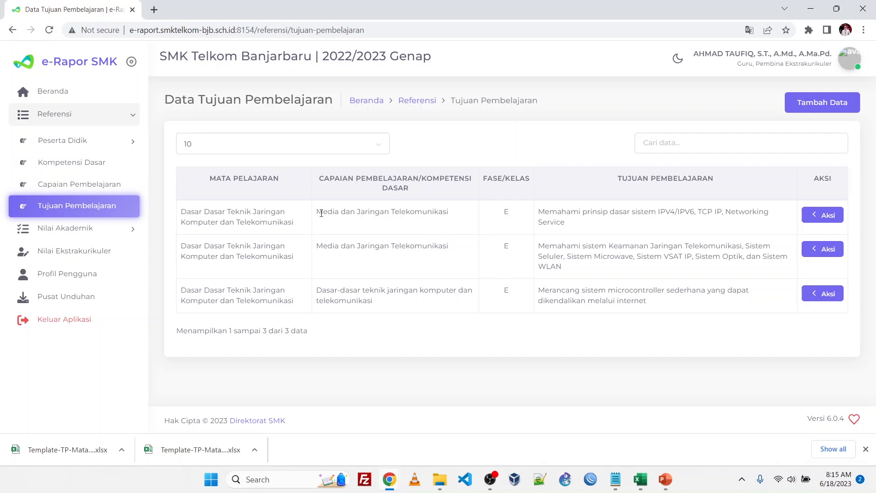
drag(319, 213, 472, 221)
drag(544, 213, 611, 347)
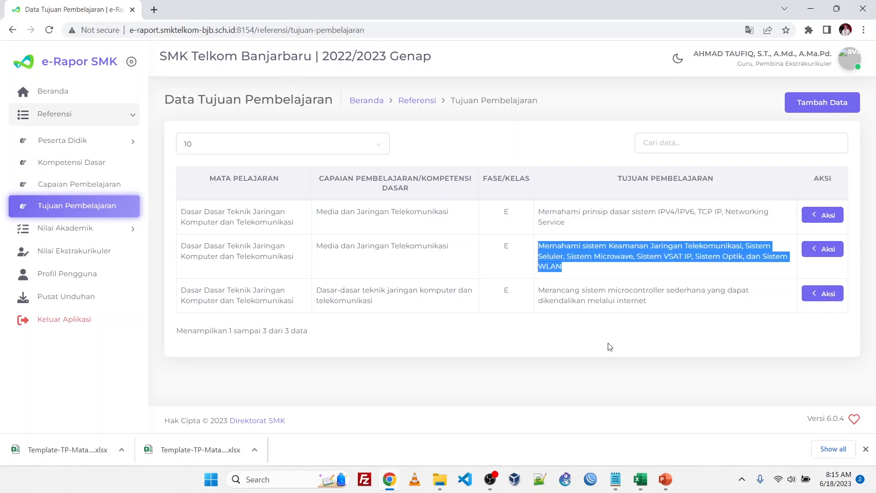
- Switch to the Data workbook in Excel, examine the fourth Tujuan Pembelajaran on the TP DD TJKT sheet, and minimize the workbook
click(618, 404)
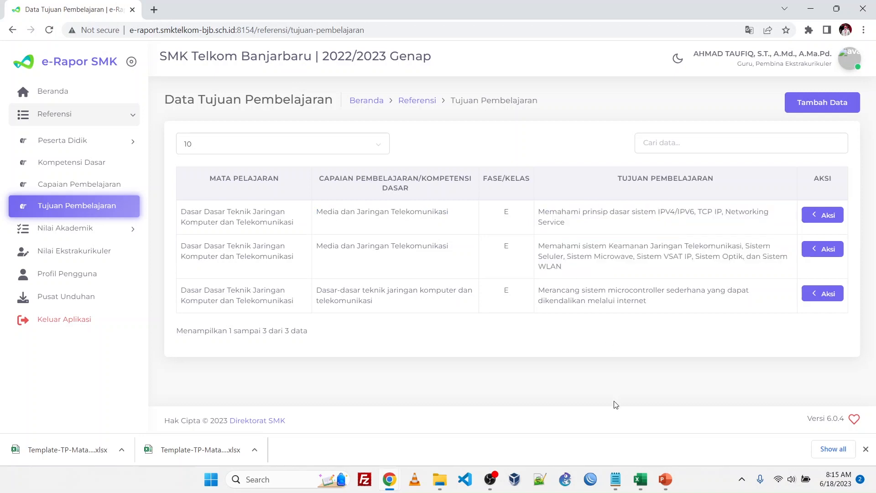
mouse_move(637, 487)
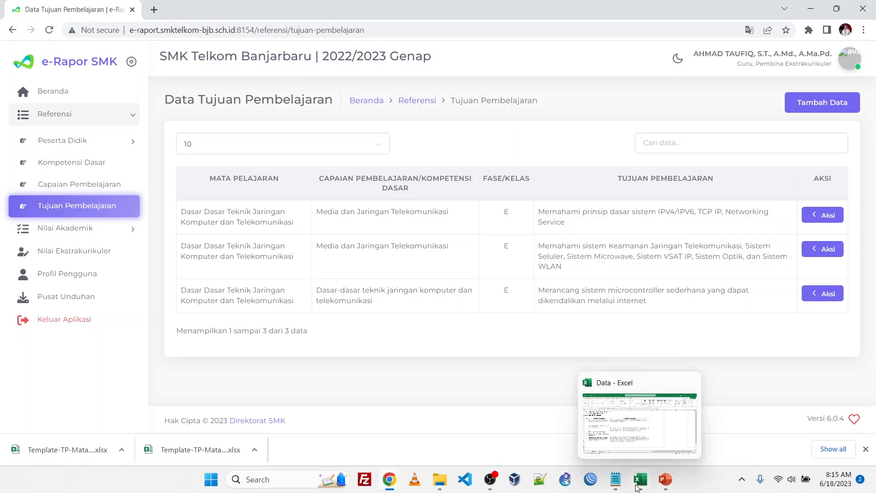
click(650, 446)
drag(28, 350, 270, 354)
click(568, 344)
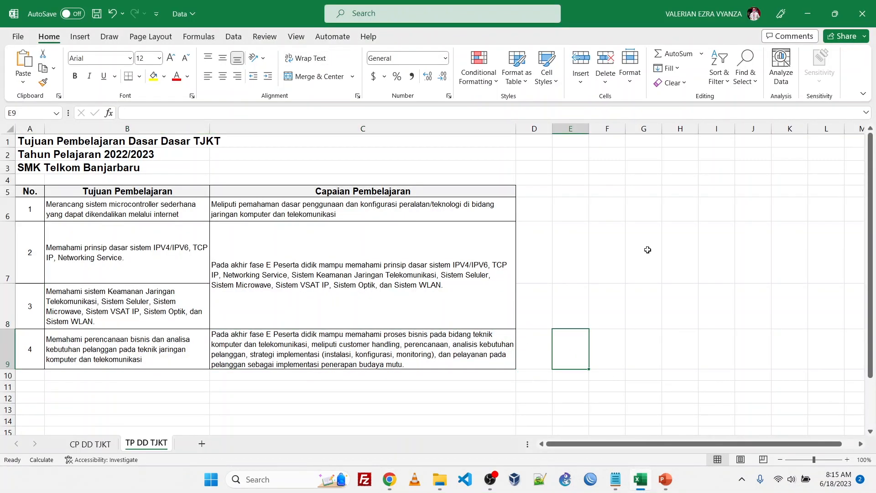
click(807, 15)
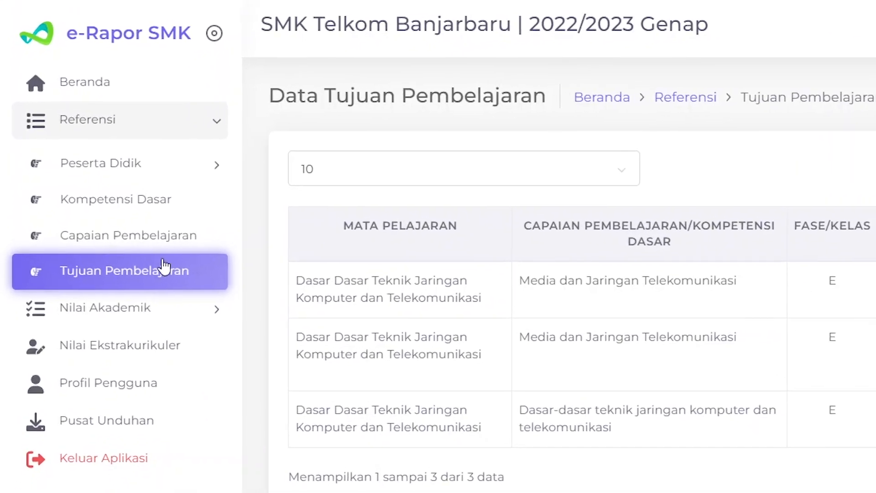
- In e-Rapor, open Input Nilai Akhir for Kelas 10, Reguler, X A, Dasar Dasar Teknik Jaringan Komputer dan Telekomunikasi
click(215, 313)
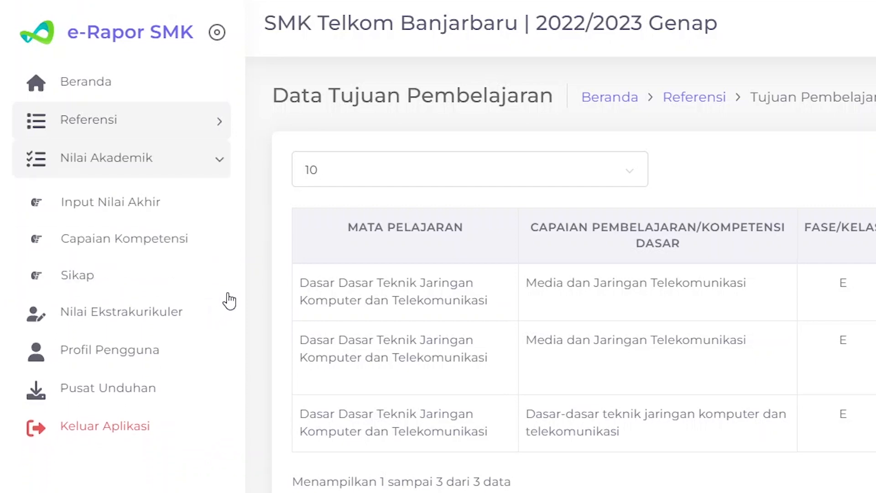
click(173, 208)
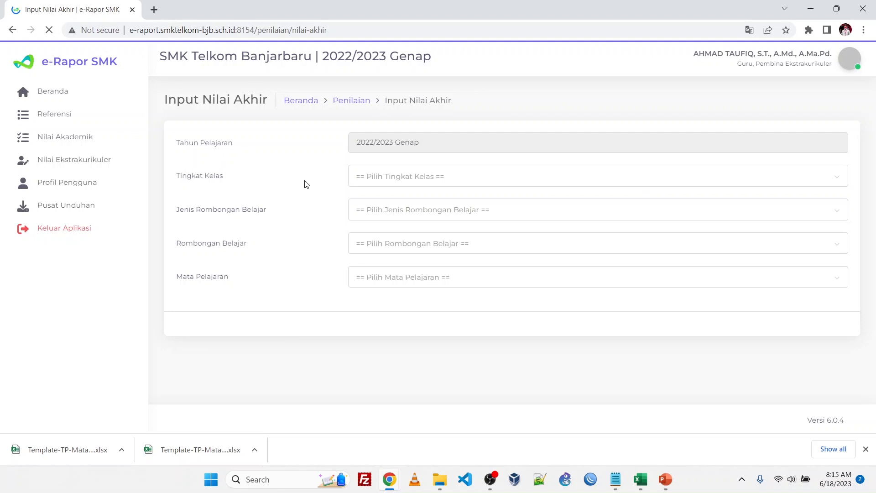
click(451, 179)
click(450, 197)
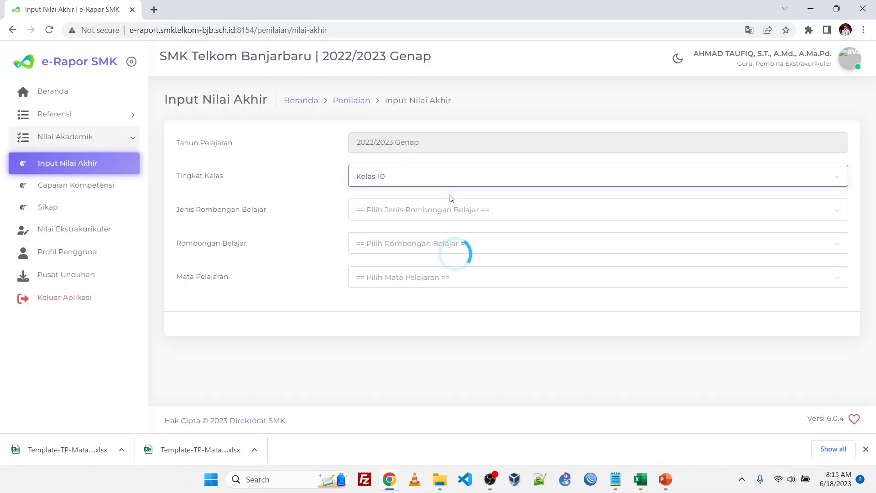
click(516, 210)
click(515, 227)
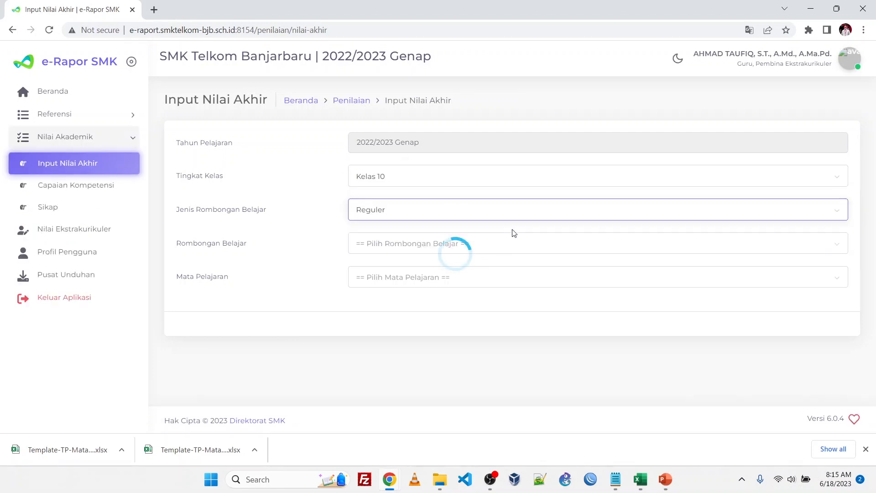
click(605, 252)
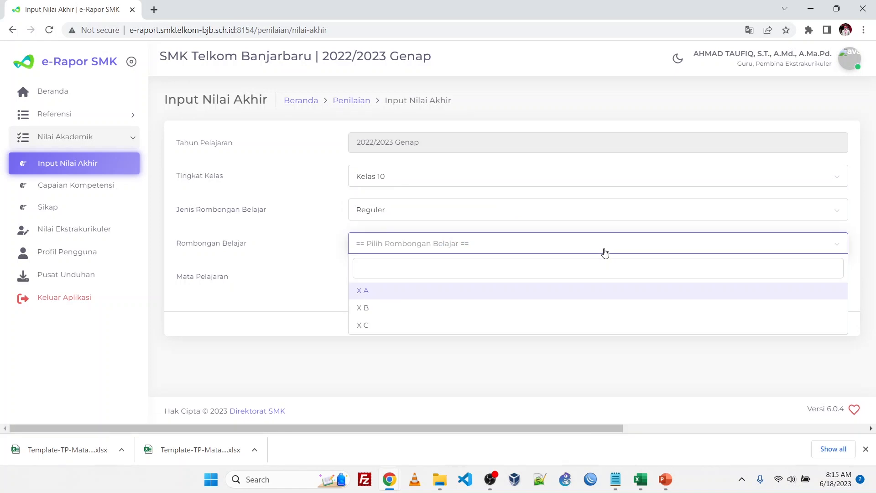
click(549, 293)
click(568, 277)
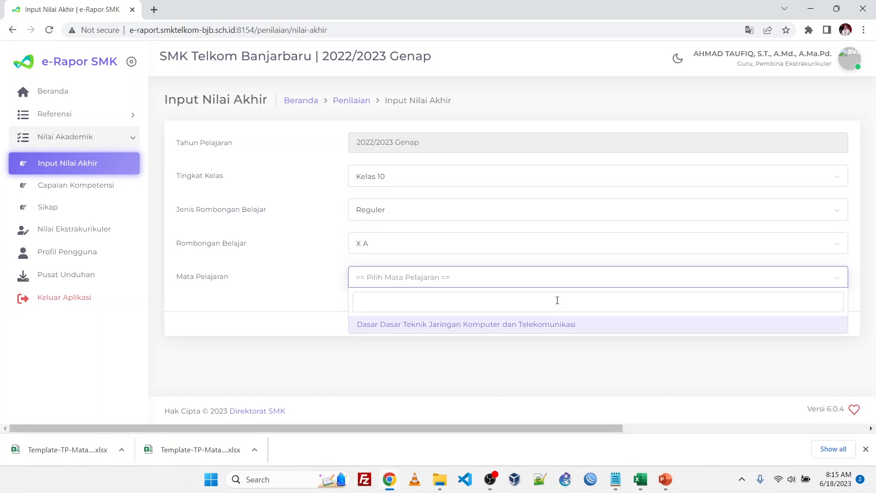
click(552, 325)
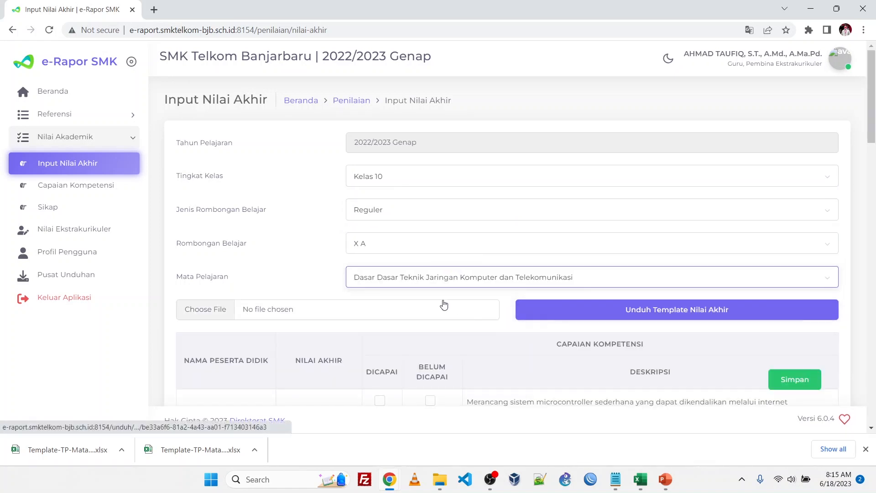
- Examine the Nilai Akhir, Dicapai and Belum Dicapai columns and the first student's competency description
scroll(477, 269, down, 2)
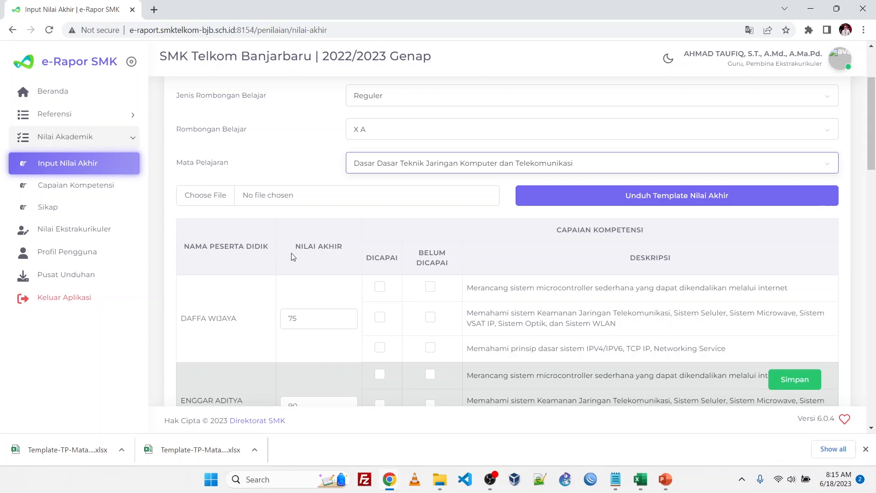
drag(295, 246, 449, 258)
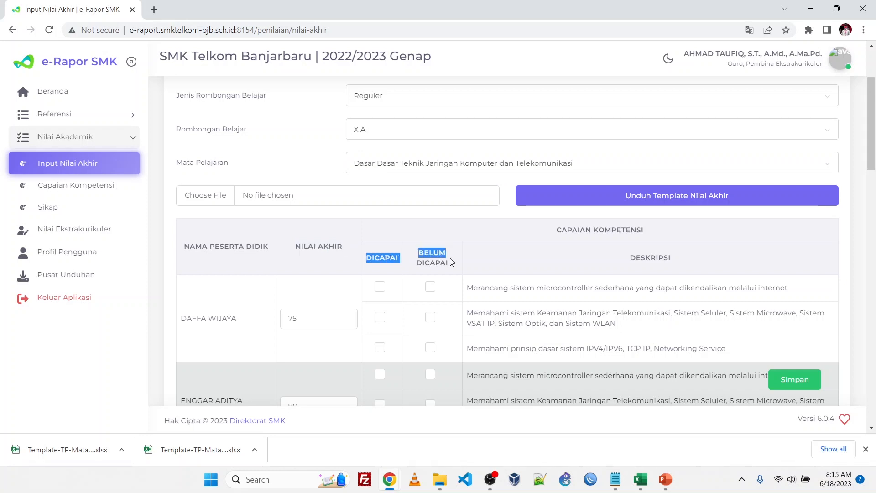
click(411, 269)
double_click(190, 317)
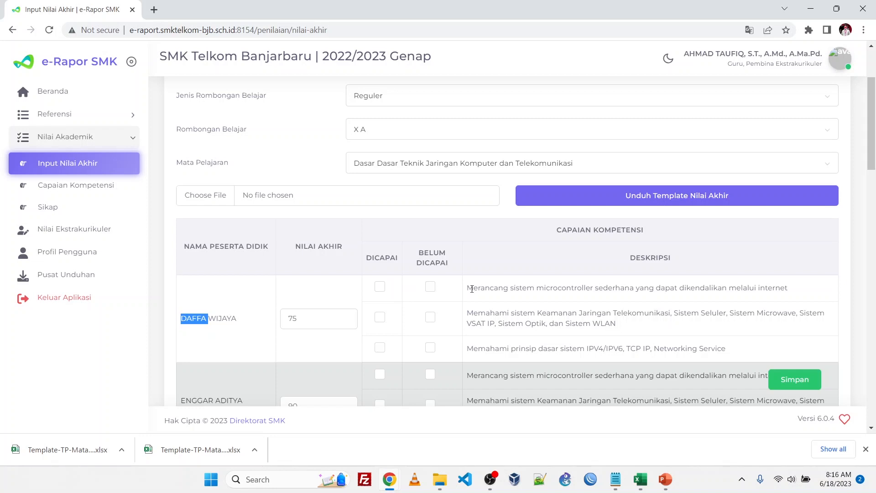
drag(472, 289, 798, 299)
click(458, 246)
- Set the first student's Nilai Akhir to 80 and mark all three Tujuan Pembelajaran as Dicapai
double_click(291, 318)
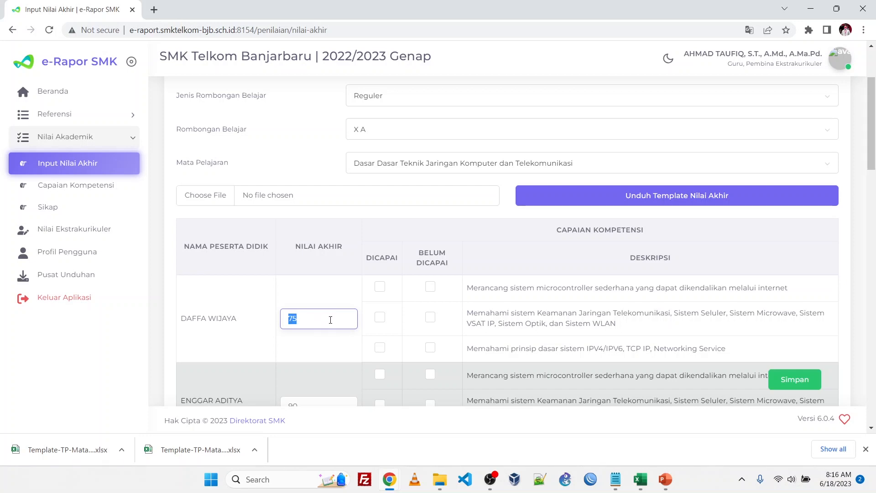
text(80)
click(680, 330)
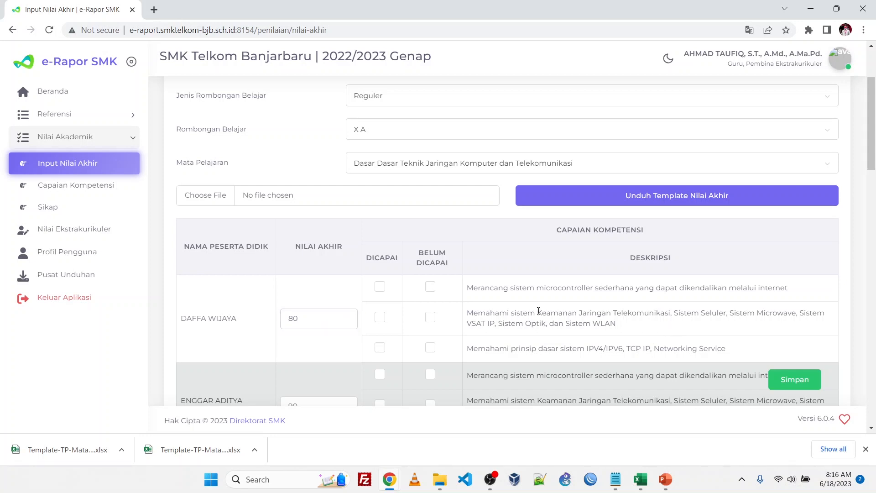
click(380, 287)
click(380, 317)
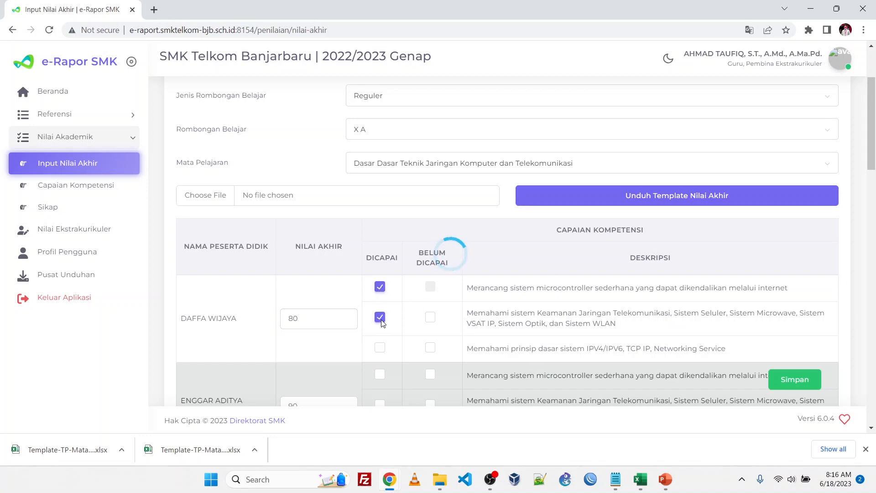
click(380, 347)
- Set the second student's Nilai Akhir to 70, marking the microcontroller Tujuan Pembelajaran as Belum Dicapai and the other two as Dicapai
scroll(350, 347, down, 3)
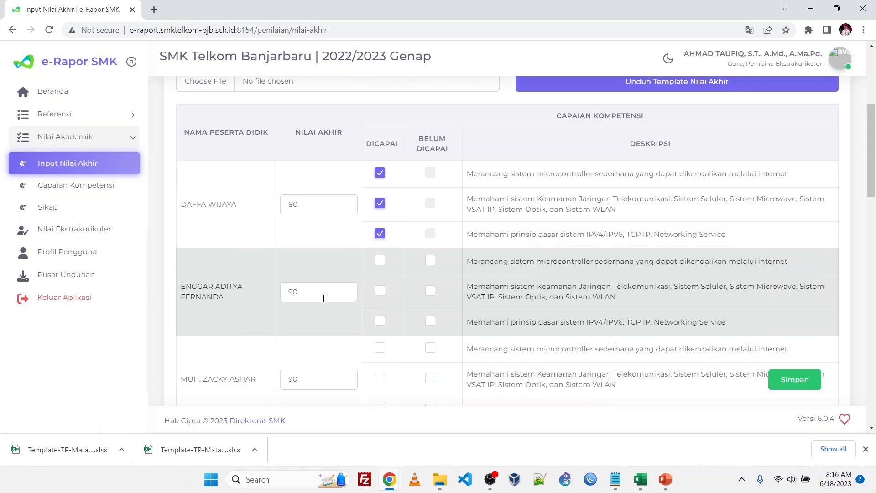
drag(324, 299, 210, 290)
text(70)
click(430, 261)
click(379, 290)
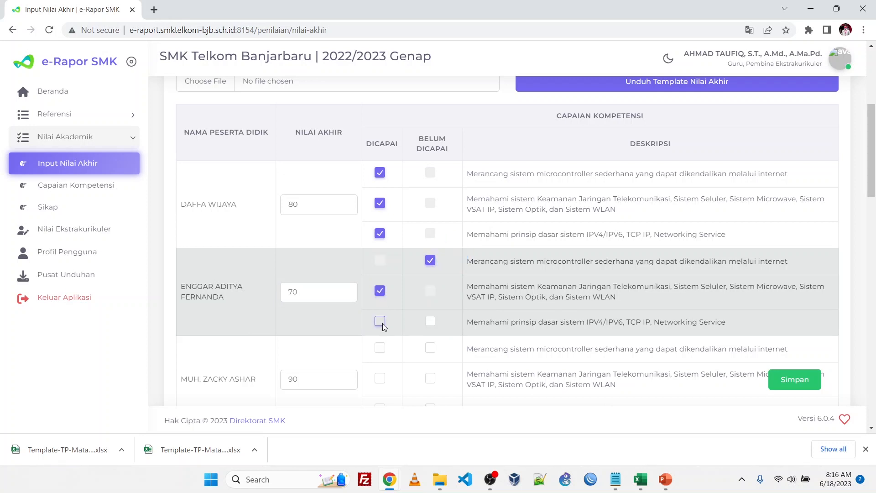
click(383, 325)
- Look through the rest of the class X A student list and download the Nilai Akhir template
scroll(406, 265, down, 15)
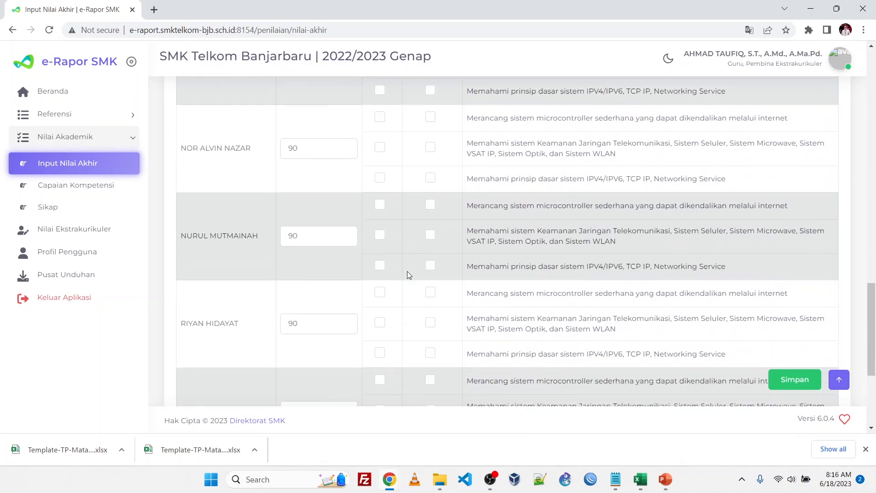
scroll(407, 274, up, 20)
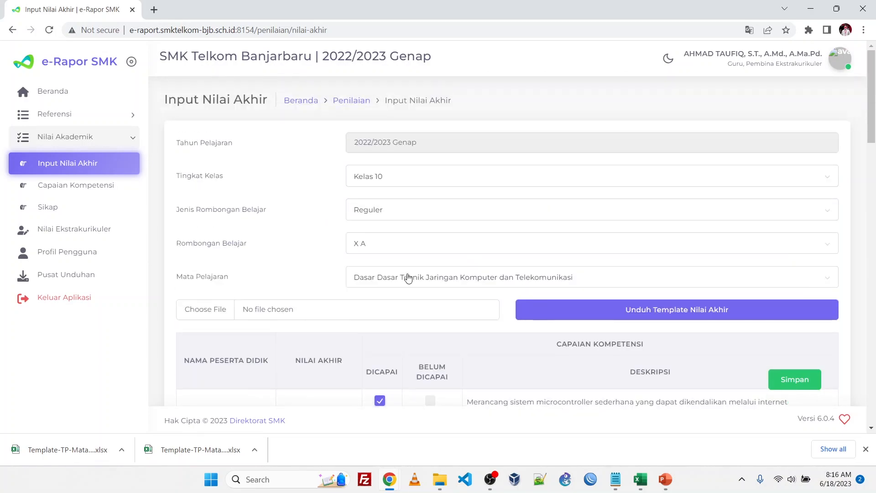
scroll(408, 277, down, 3)
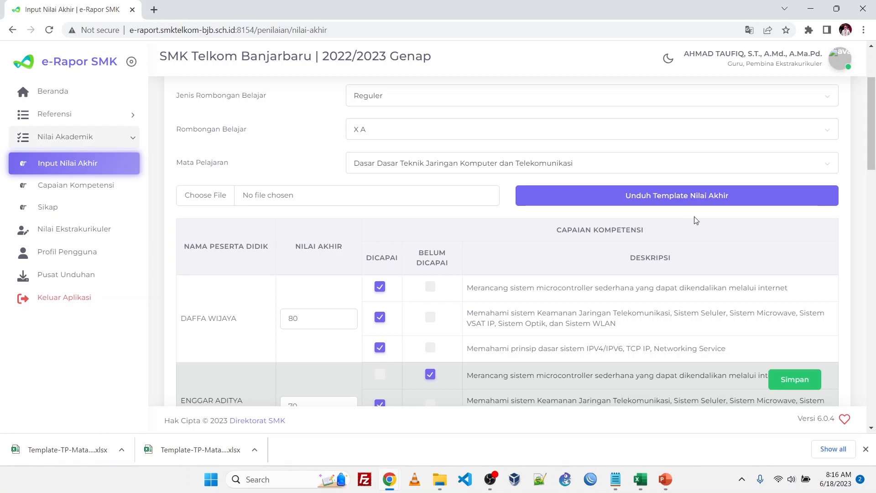
click(759, 202)
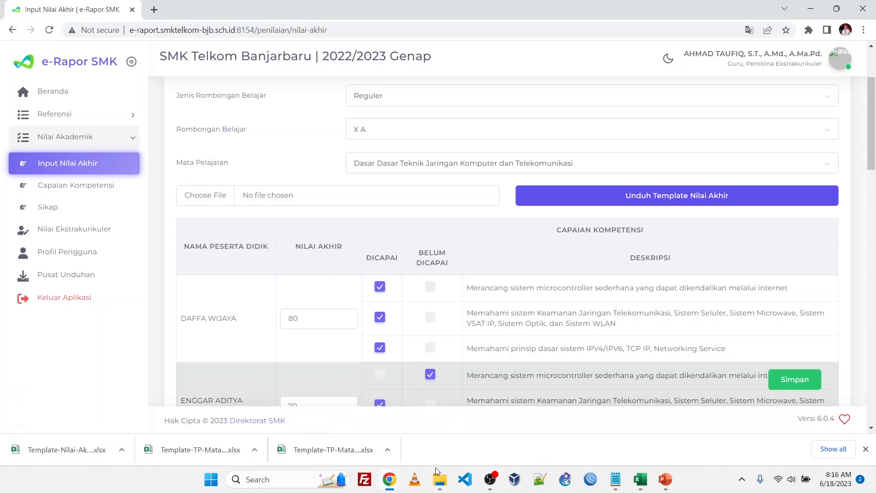
- Open the downloaded Template-Nilai-Akhir workbook for Kelas-X-A from the Downloads folder in Excel and enable editing
mouse_move(439, 475)
click(497, 411)
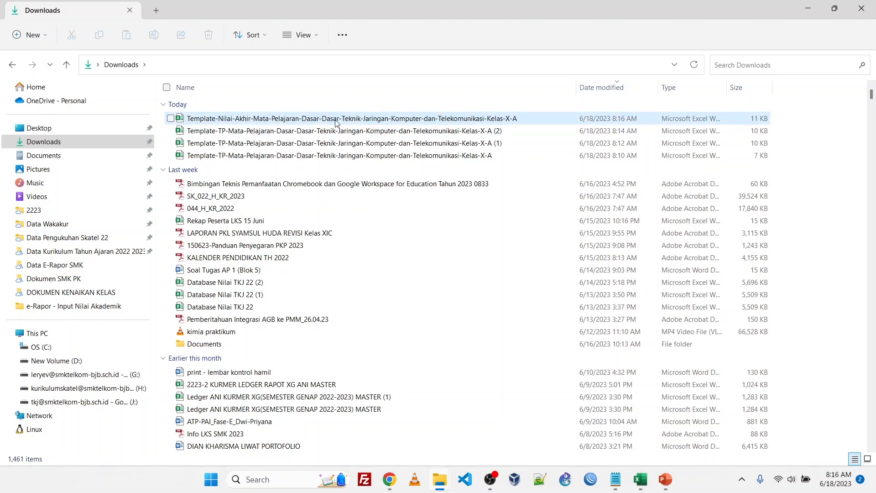
double_click(350, 118)
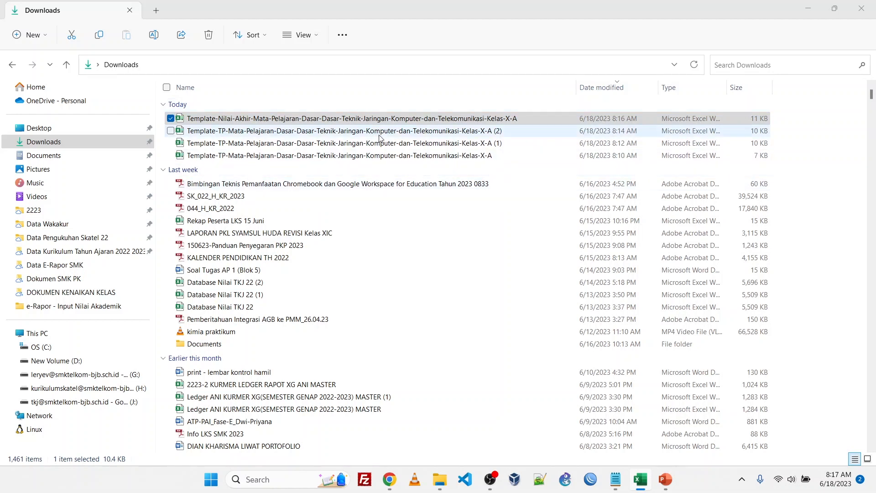
double_click(447, 119)
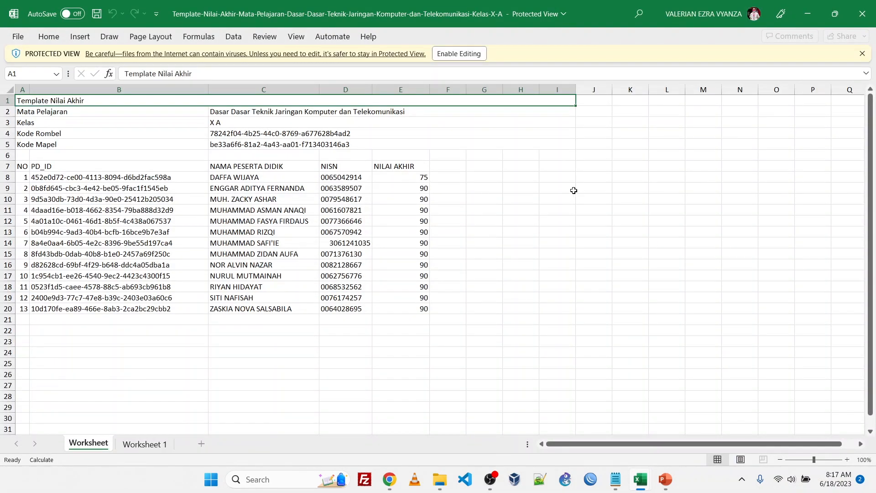
click(466, 53)
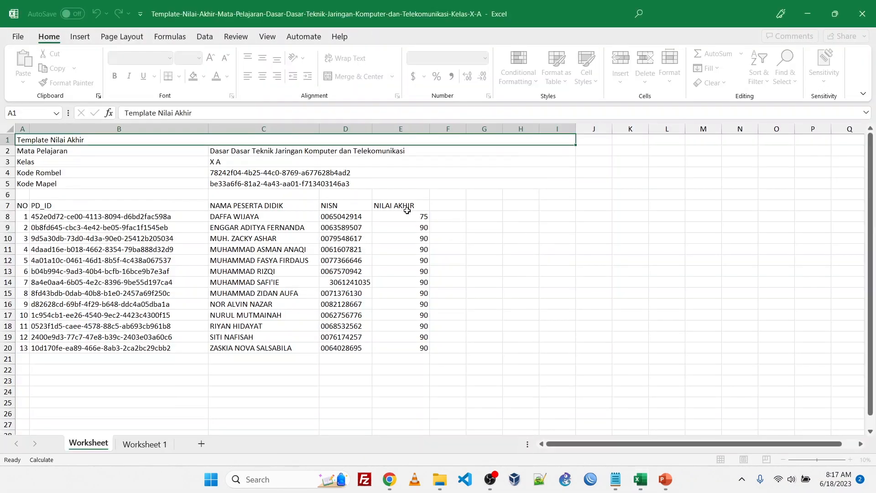
- Examine the template's Nilai Akhir column on Worksheet and the competency checklist instructions on Worksheet 1
click(472, 227)
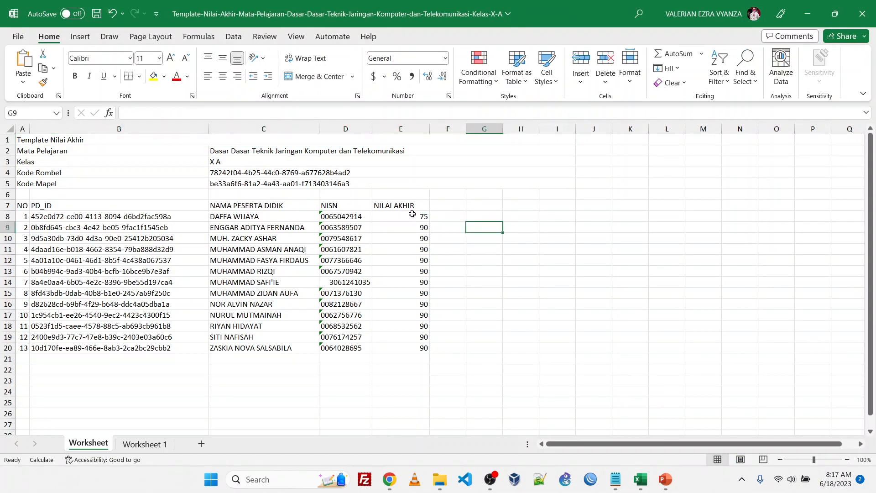
drag(412, 214, 410, 345)
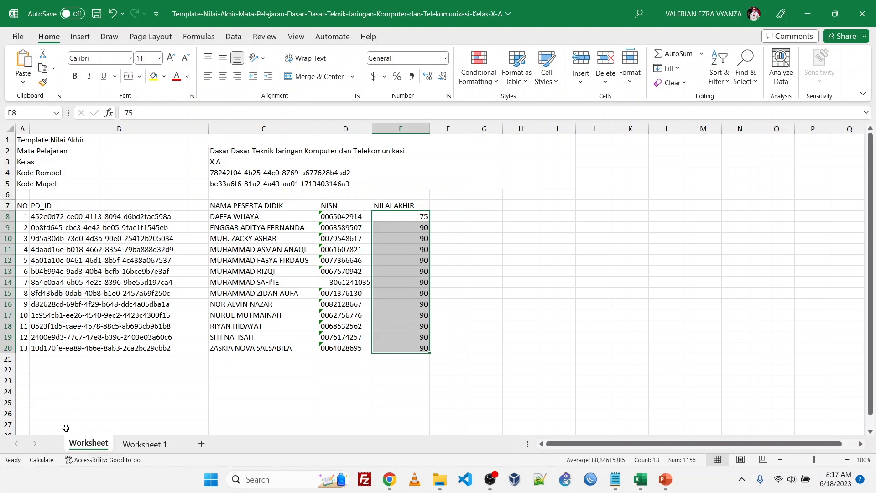
click(142, 445)
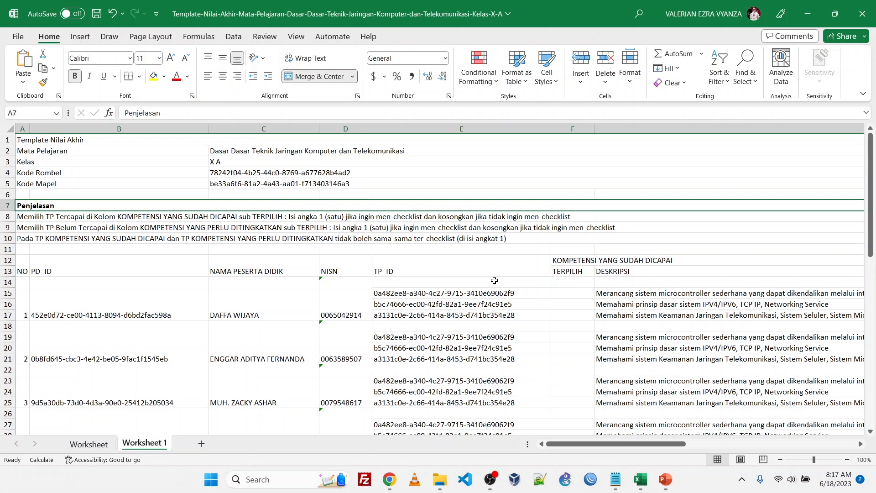
click(93, 443)
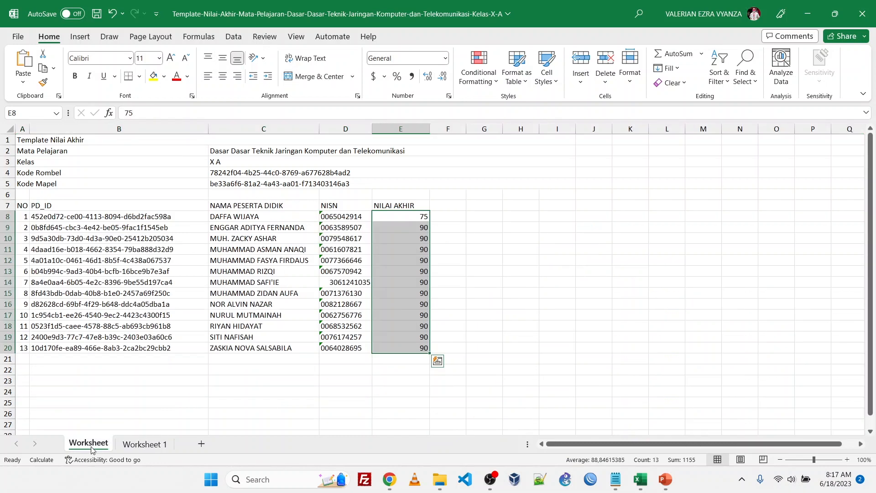
- Set the first student's Nilai Akhir in cell E8 to 70
click(415, 217)
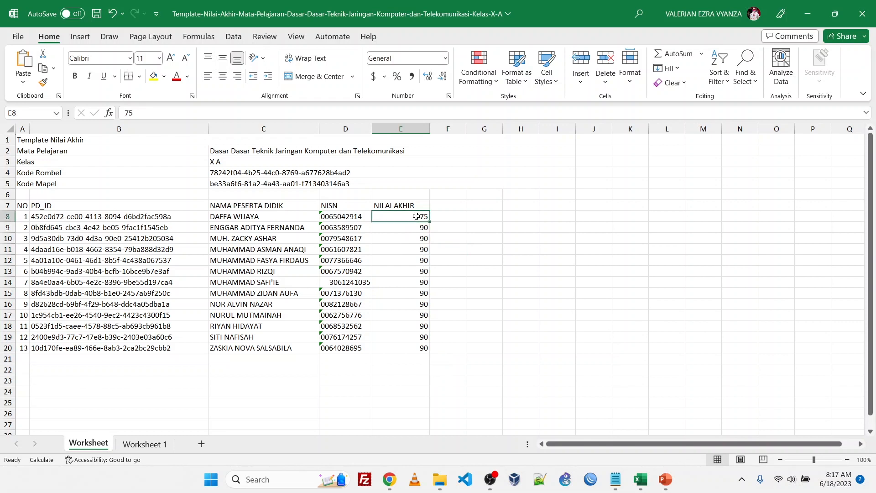
text(70)
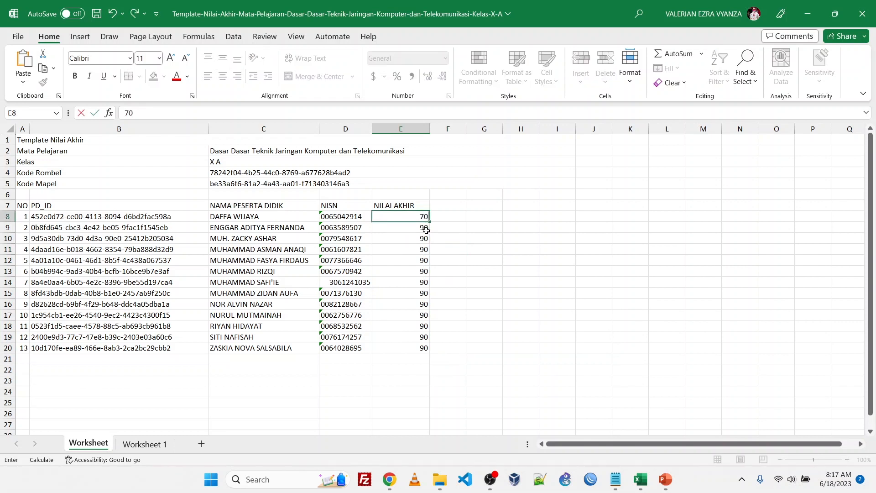
click(481, 240)
- Set the second student's Nilai Akhir in E9 to 80 and copy it to the remaining students in E10:E20
click(417, 228)
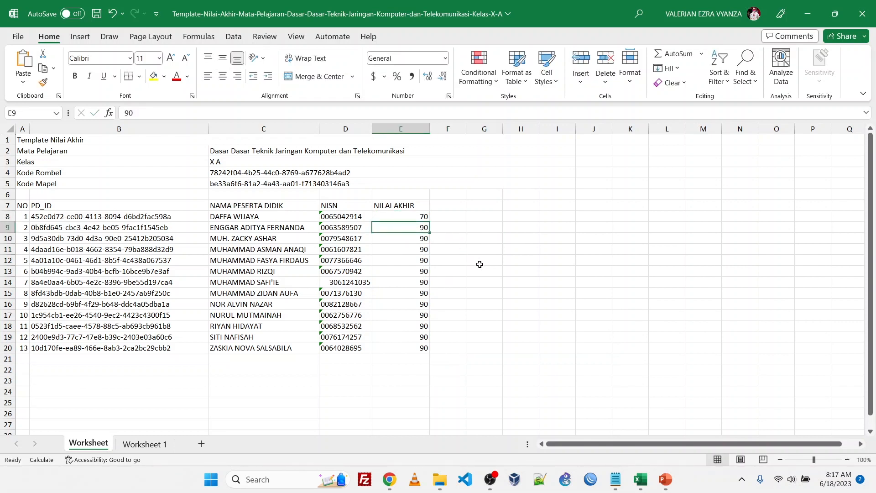
text(80)
click(477, 259)
click(410, 227)
key(ctrl+c)
drag(422, 238, 423, 347)
key(ctrl+v)
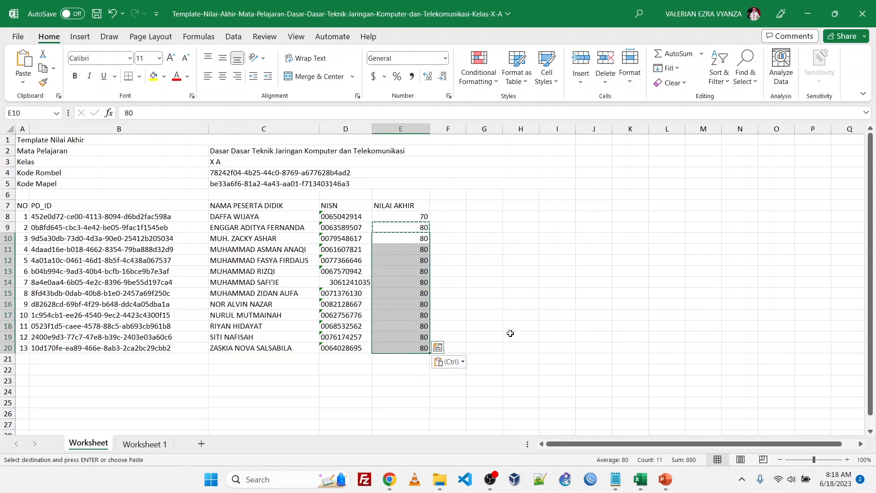
- Examine the checklist instructions on Worksheet 1 and the students' TERPILIH cells under KOMPETENSI YANG SUDAH DICAPAI
click(500, 322)
key(Escape)
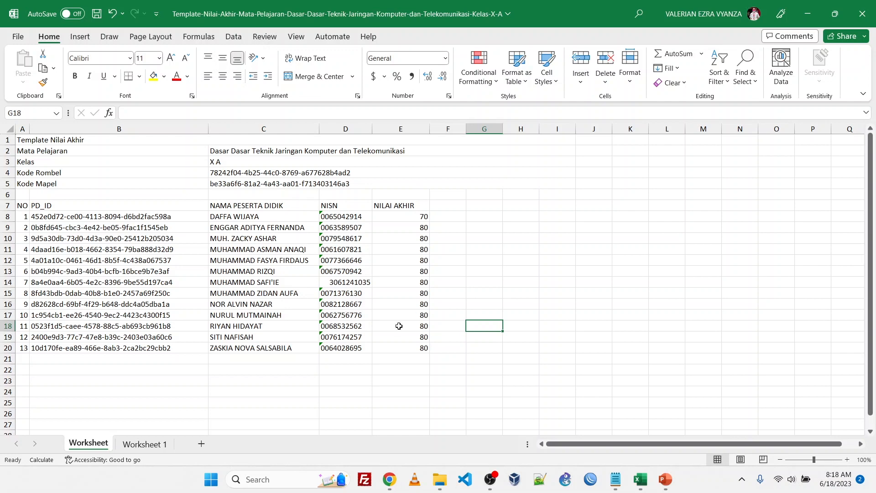
click(141, 445)
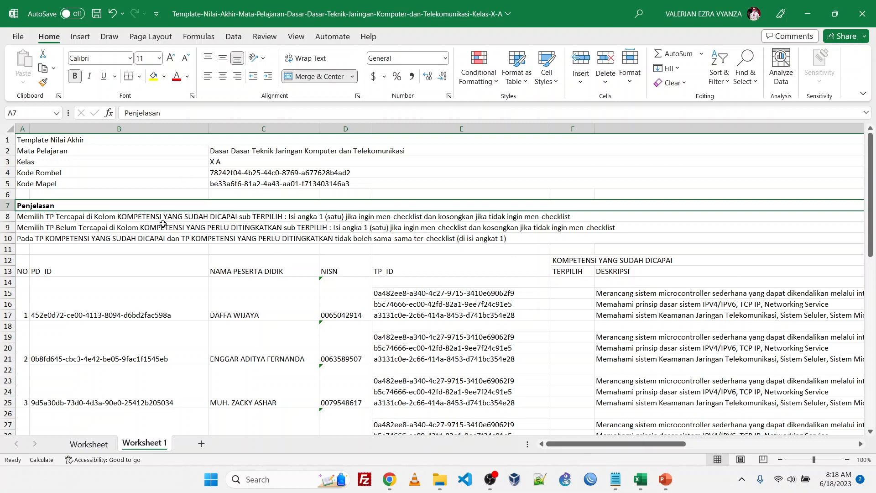
drag(23, 208, 24, 236)
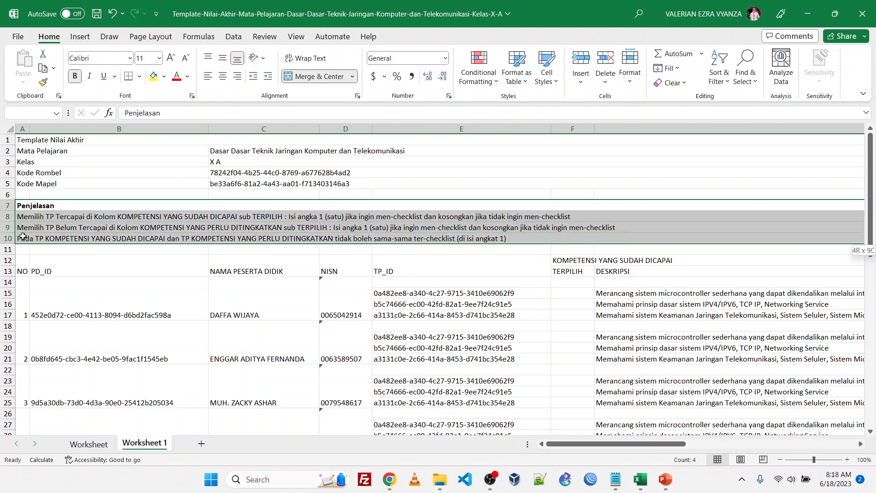
click(552, 297)
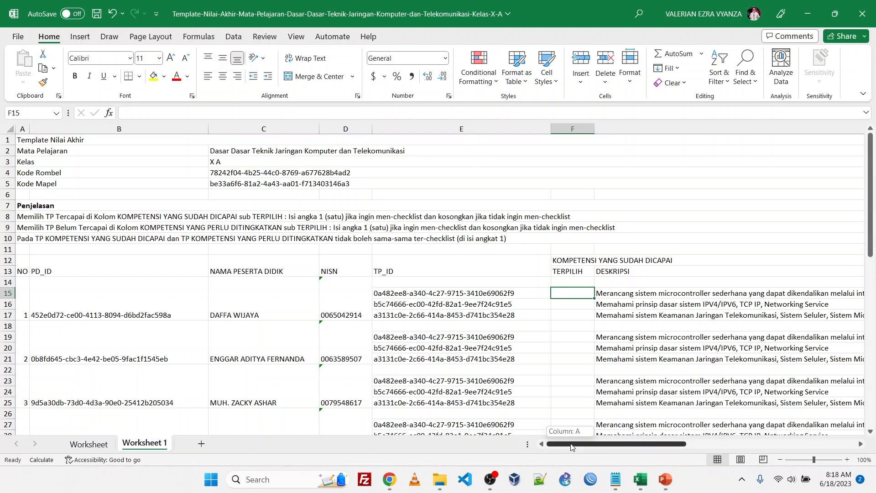
drag(576, 443, 628, 445)
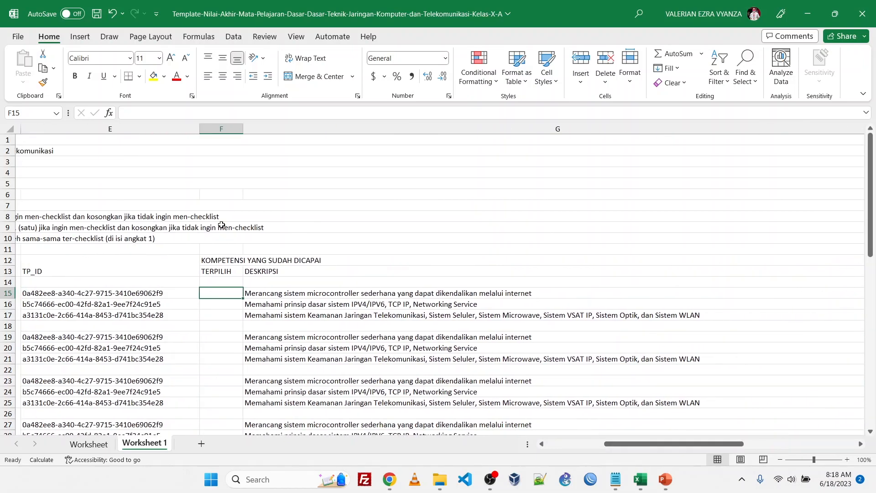
drag(233, 261, 231, 359)
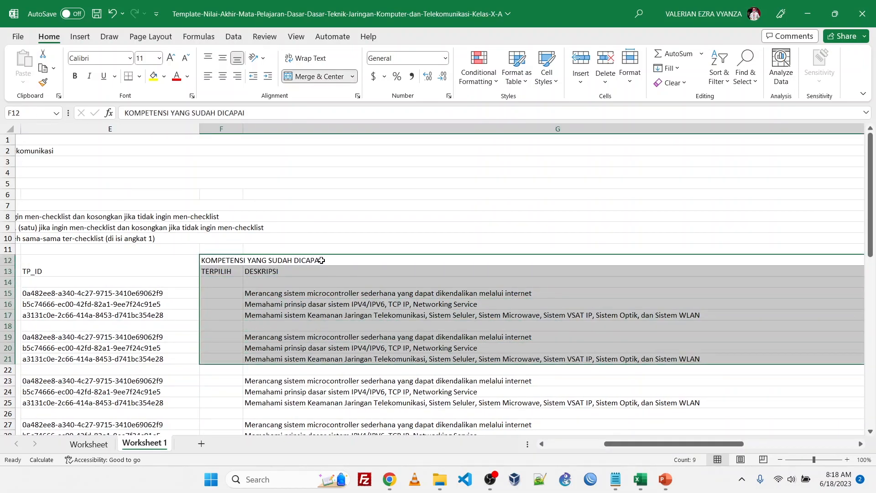
click(232, 304)
click(235, 286)
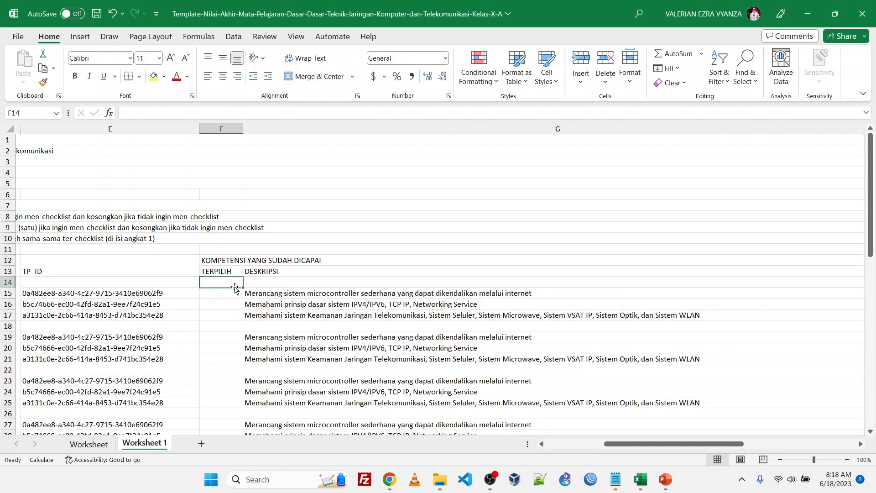
click(233, 304)
click(233, 311)
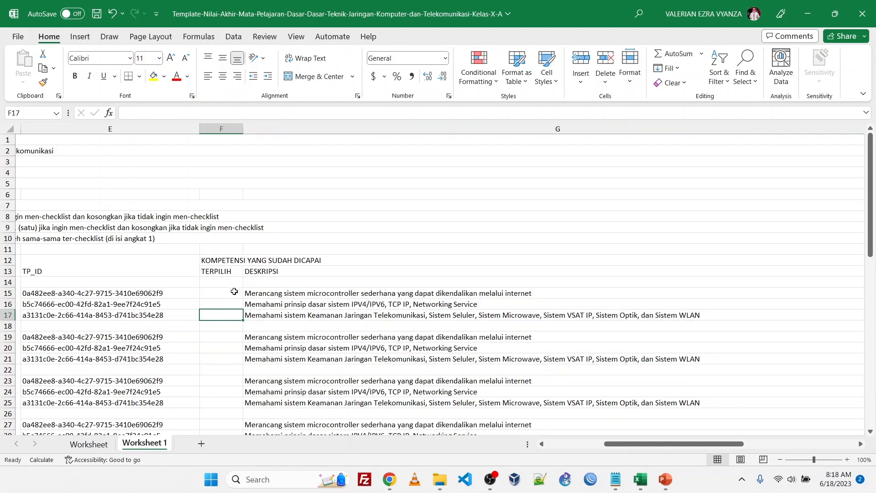
drag(622, 443, 564, 444)
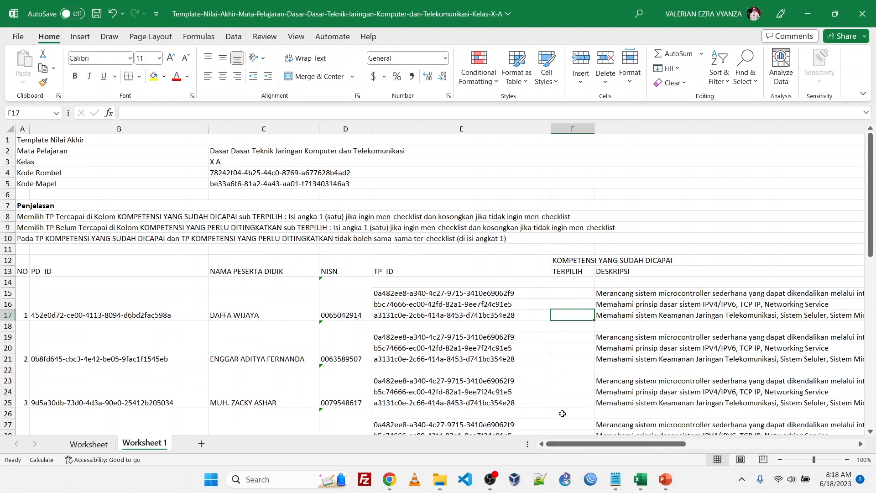
drag(571, 295, 568, 311)
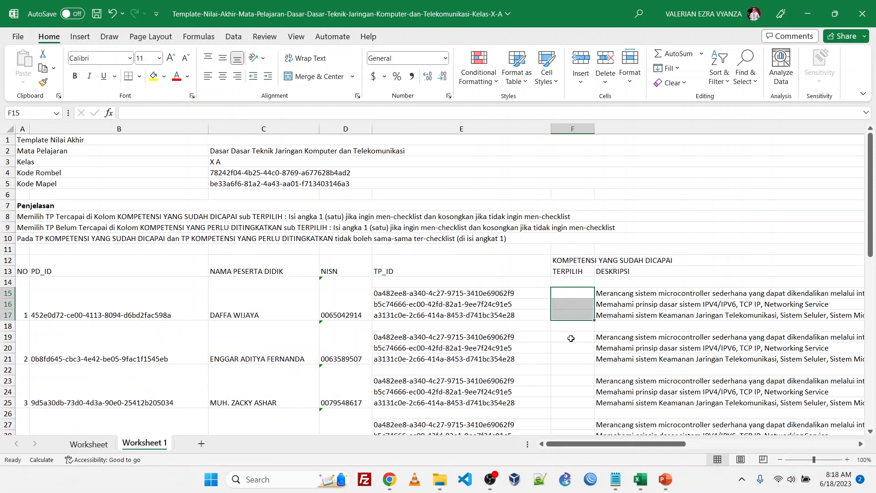
click(569, 336)
click(250, 310)
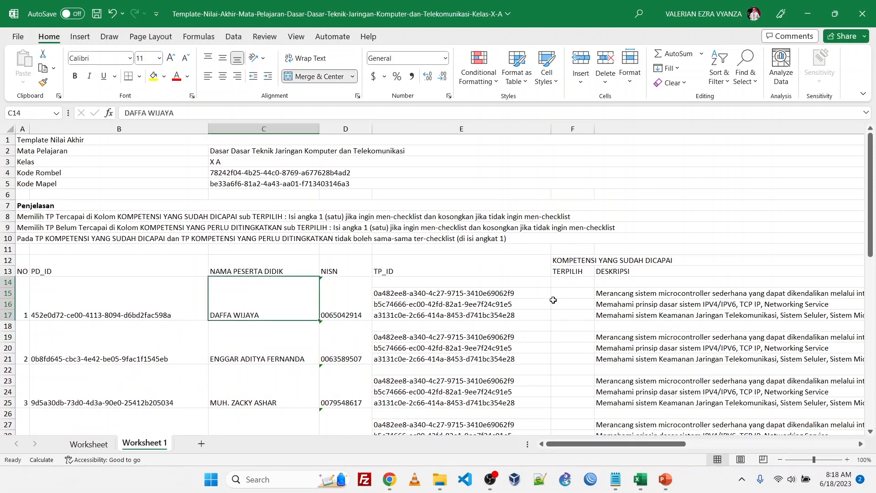
click(579, 304)
click(571, 344)
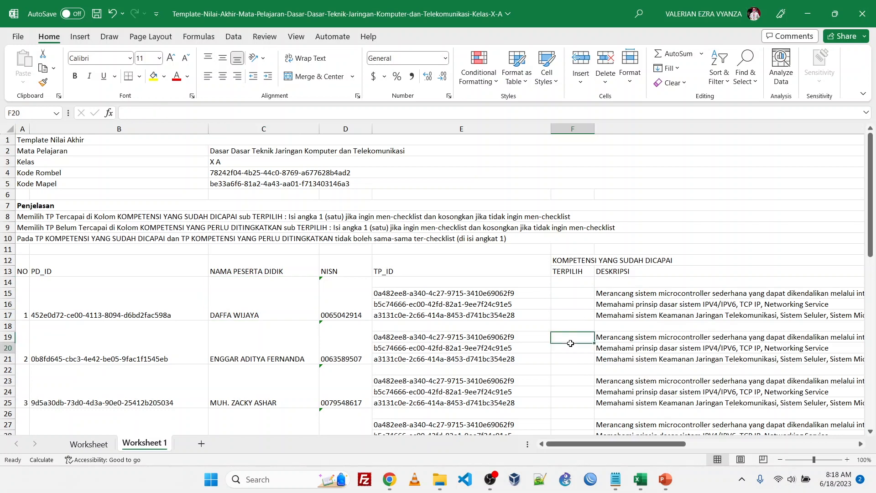
- Mark the first student's second and third competencies as achieved by entering 1 in F16 and F17
click(581, 305)
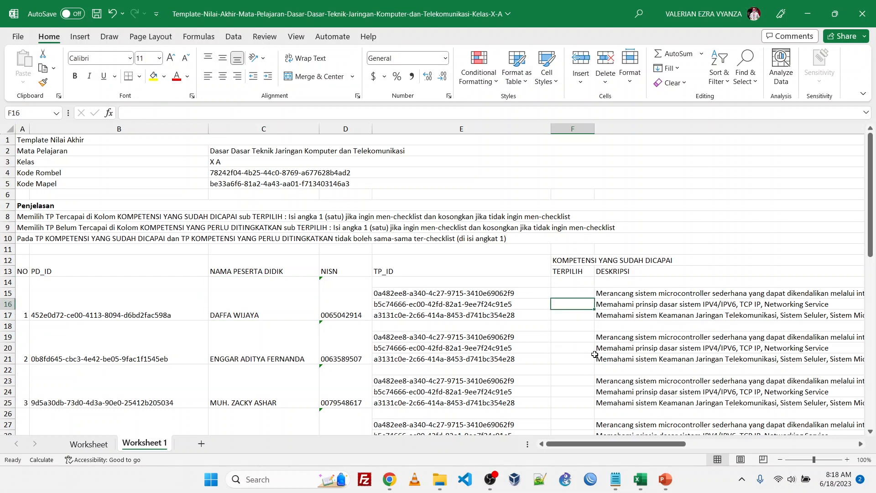
text(1)
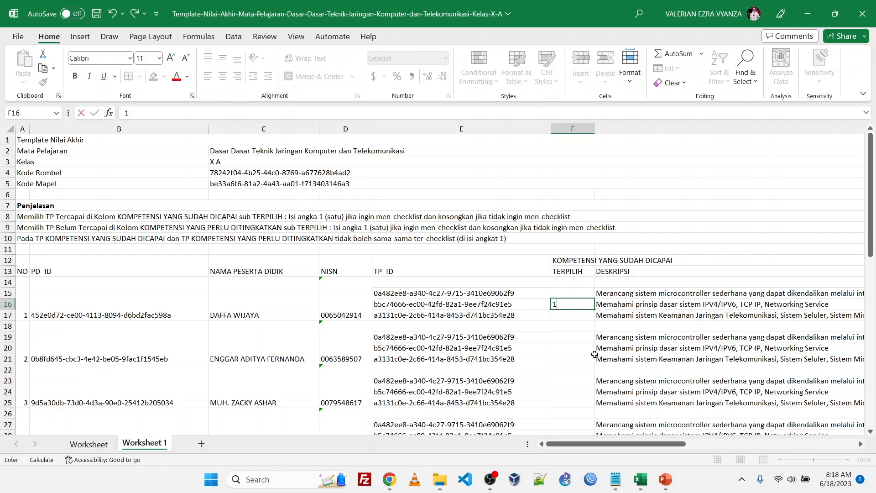
key(Return)
text(1)
key(Return)
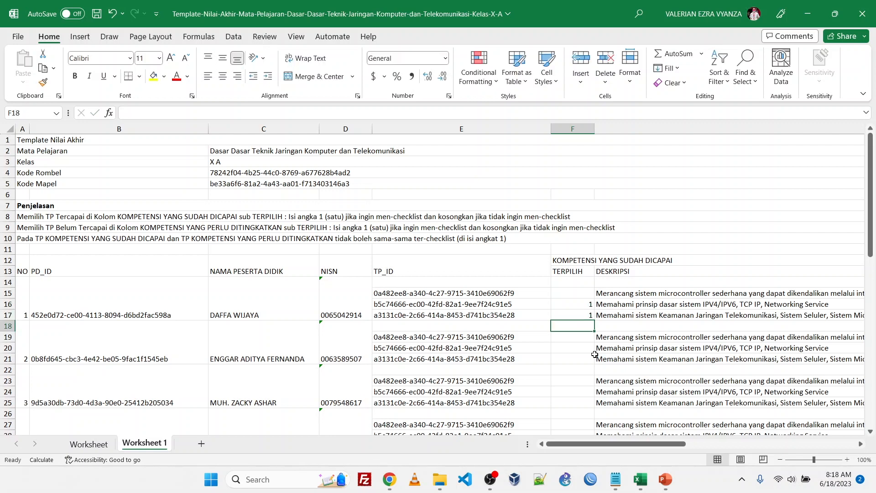
click(570, 296)
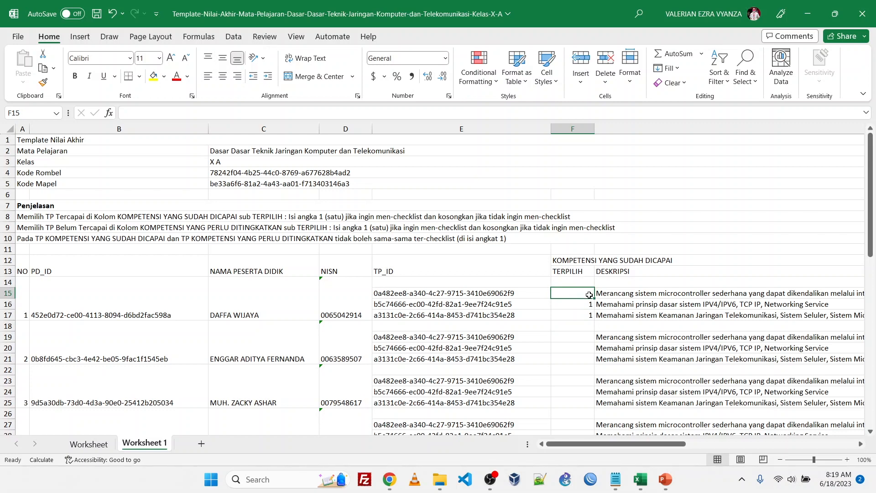
text(1)
key(Return)
click(593, 292)
key(Return)
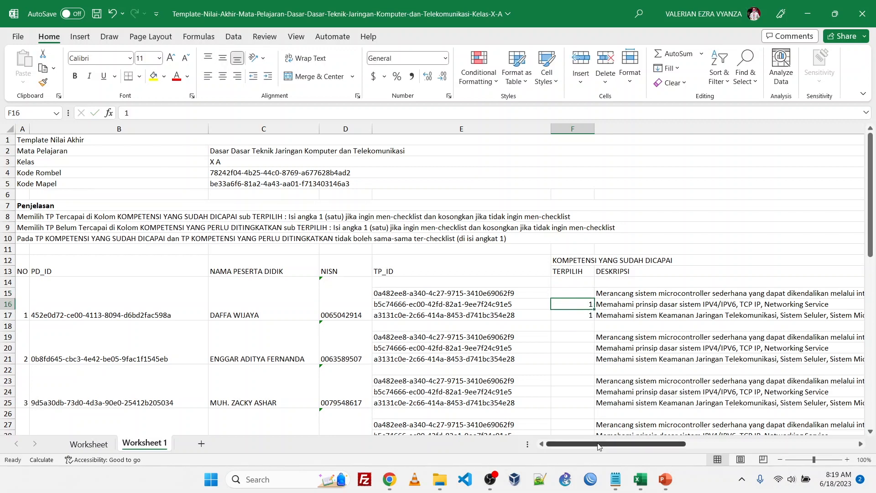
- Mark the first student's microcontroller competency under KOMPETENSI YANG PERLU DITINGKATKAN by entering 1 in H15
drag(599, 446, 712, 447)
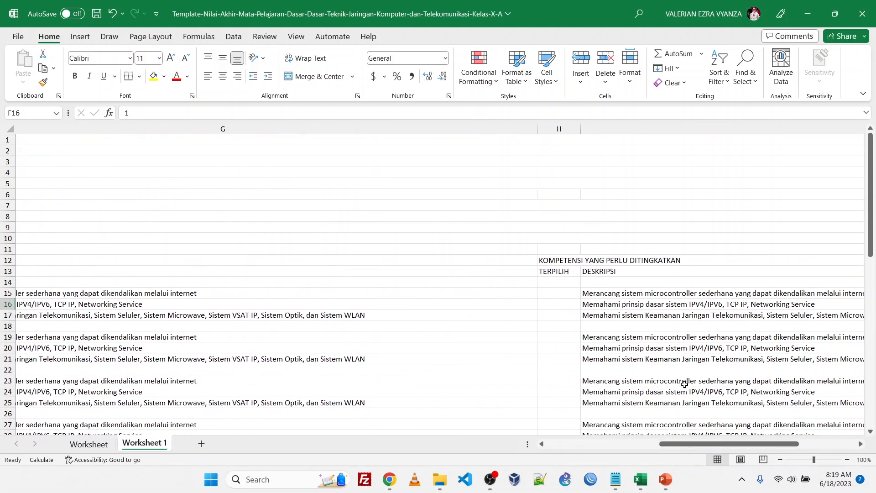
click(557, 292)
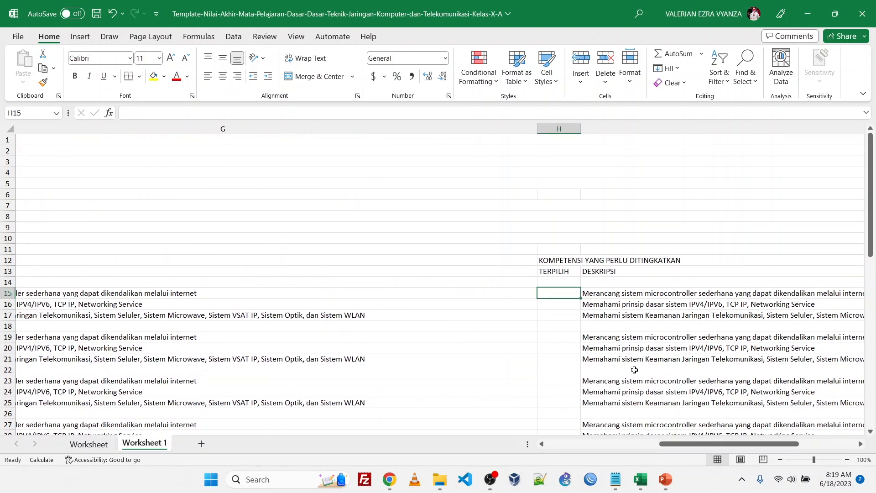
text(1)
key(Return)
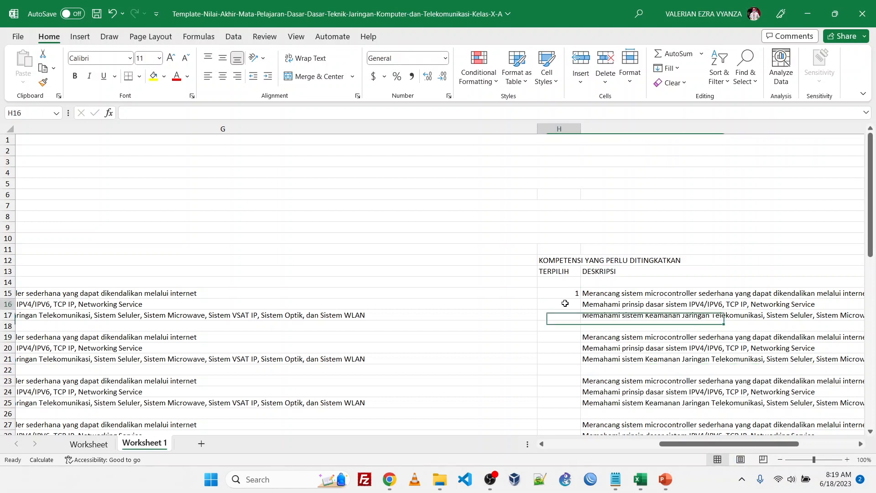
drag(565, 304, 568, 319)
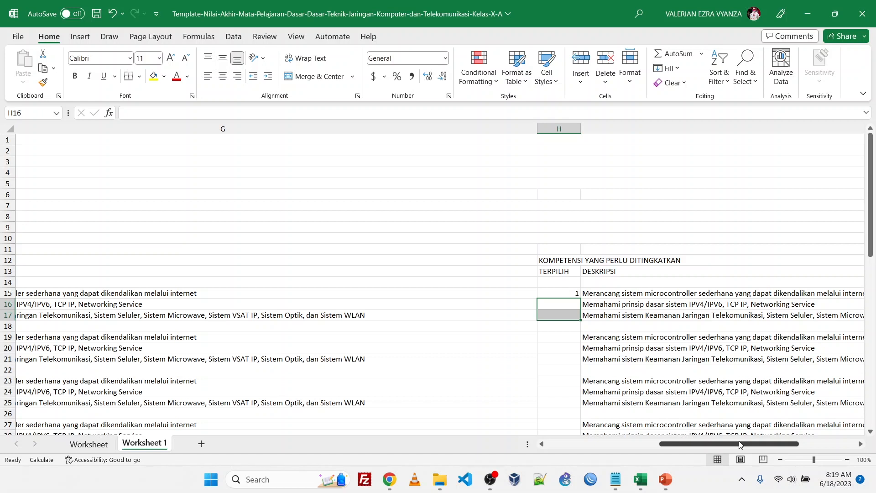
- Mark all three of the second student's competencies as achieved by entering 1 in F19, F20 and F21
drag(740, 445, 647, 445)
click(567, 354)
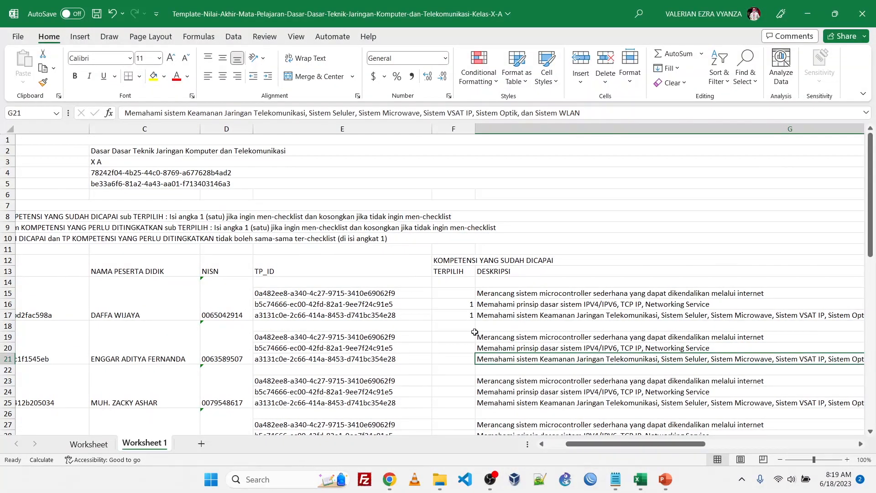
scroll(475, 332, down, 1)
click(459, 303)
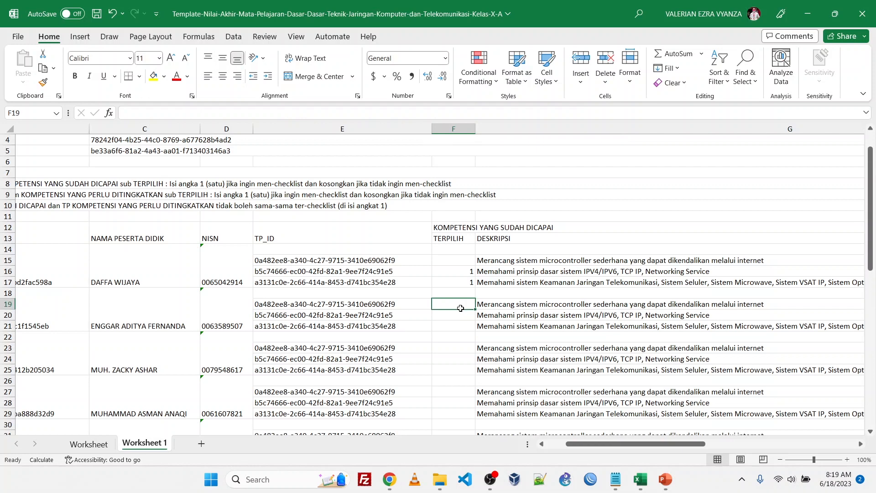
click(455, 335)
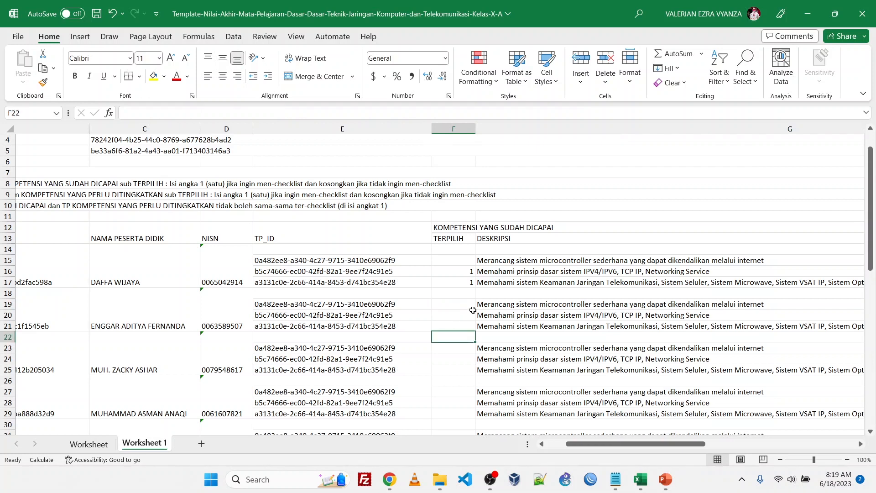
click(460, 305)
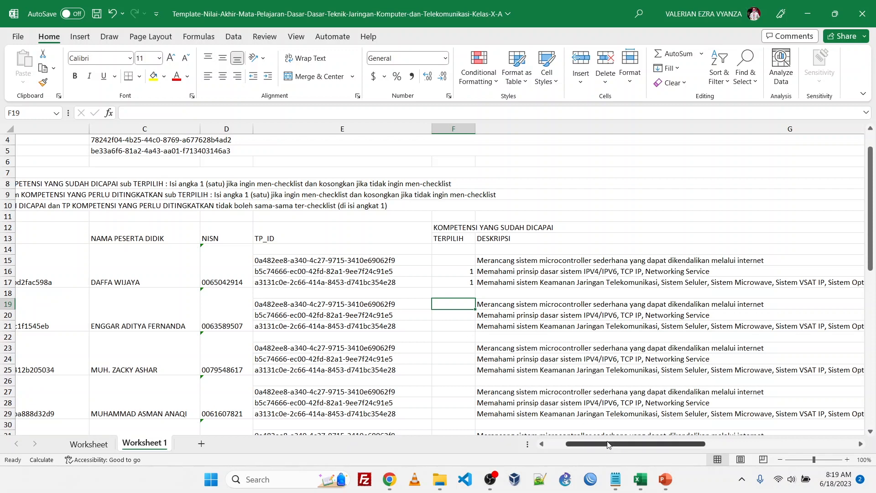
drag(607, 444, 588, 445)
scroll(604, 365, down, 1)
text(1)
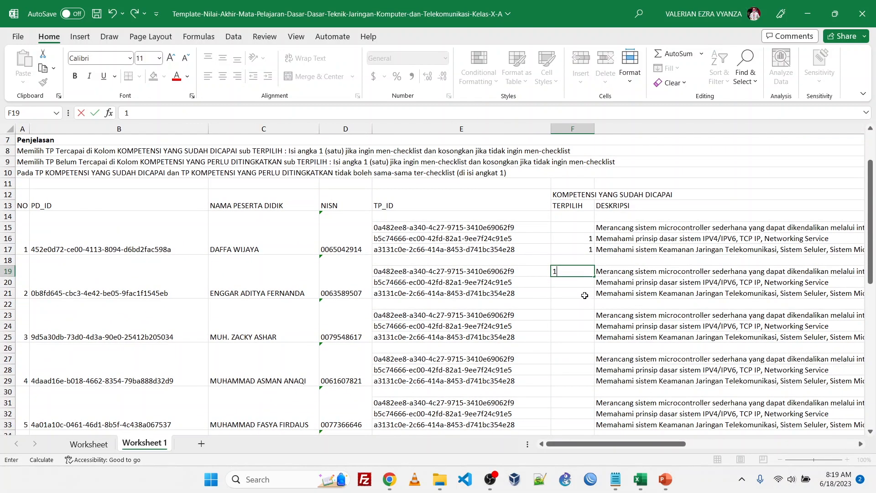
key(Return)
text(1)
key(Return)
text(1)
click(616, 293)
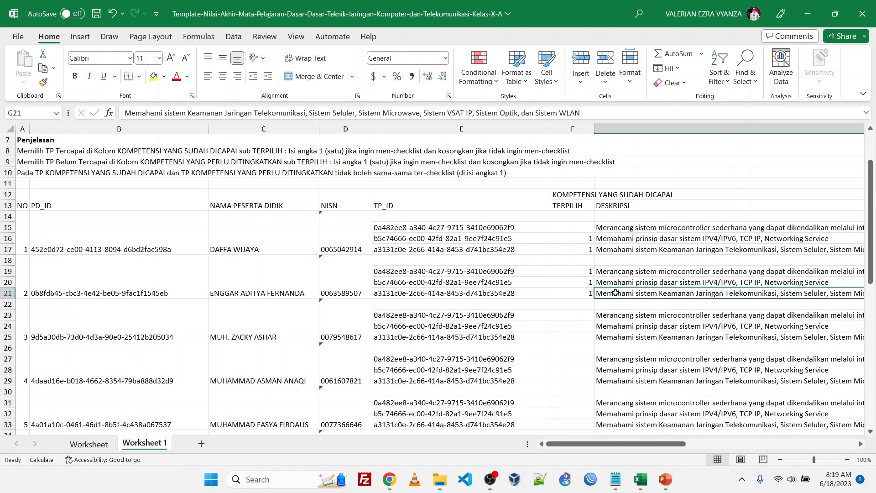
- Copy the second student's marks in F19:F21 to the third student's TERPILIH cells F23:F25
drag(589, 276, 589, 293)
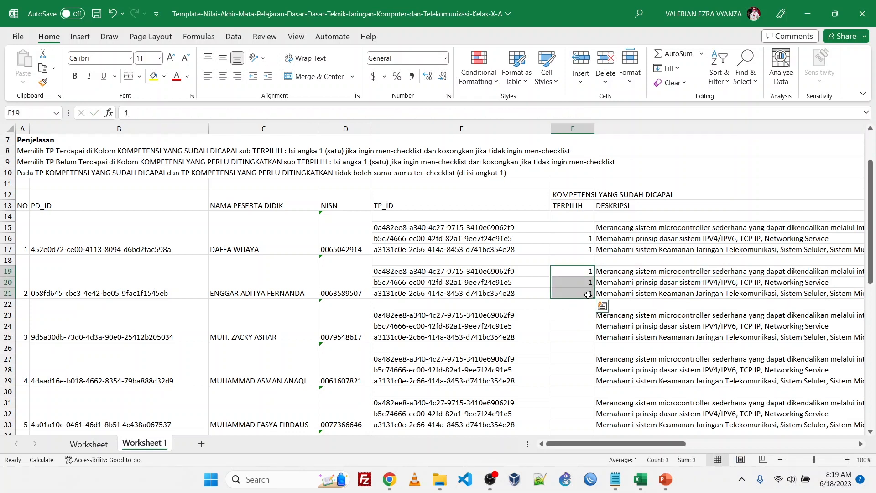
key(ctrl+c)
right_click(577, 292)
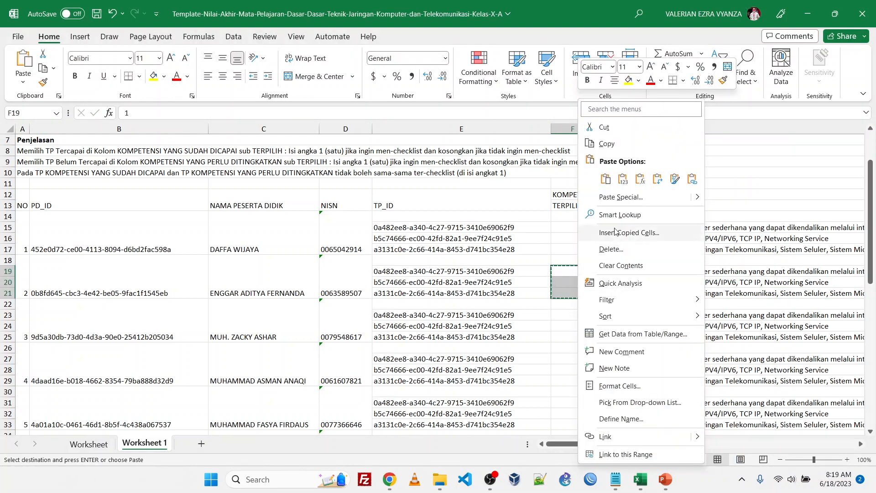
key(Escape)
click(570, 313)
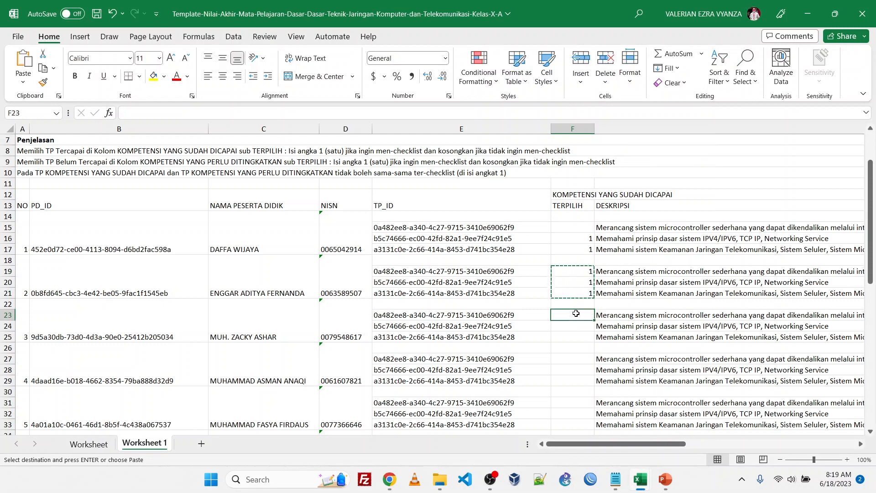
right_click(575, 315)
click(604, 179)
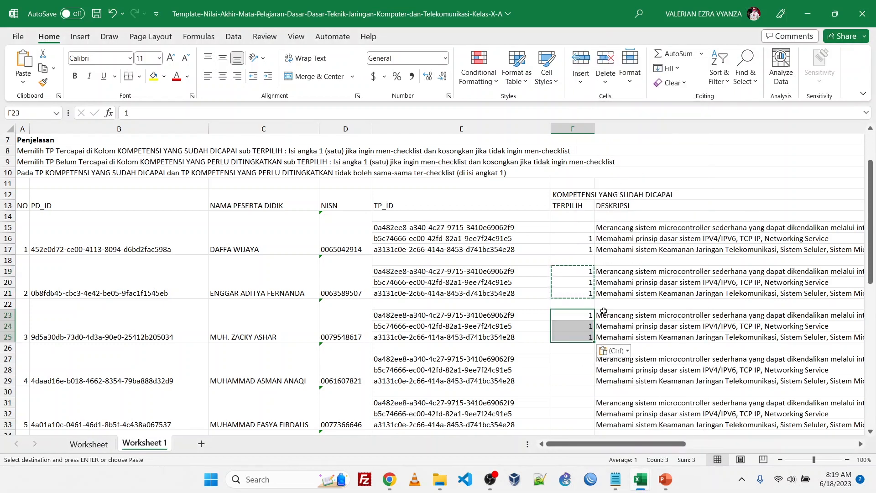
- Paste the copied marks of 1 into the TERPILIH cells of students 4 to 13, from F27 down to F65
scroll(638, 299, down, 2)
scroll(637, 299, down, 2)
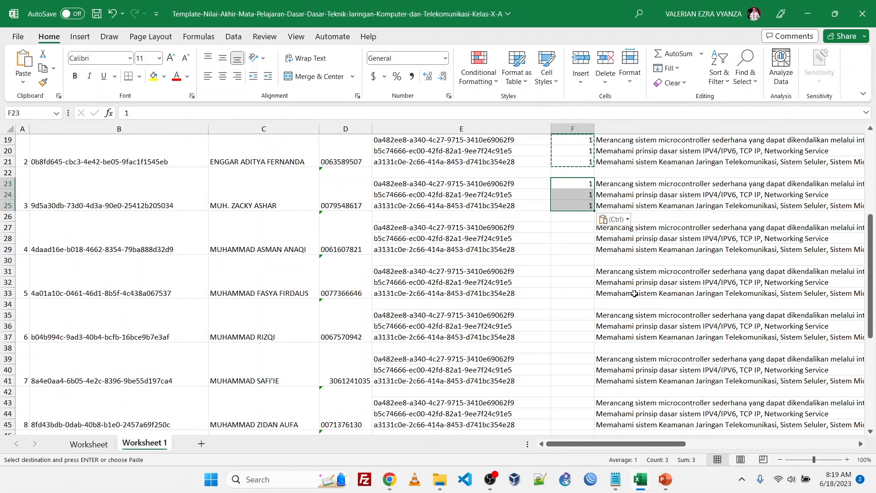
scroll(628, 292, up, 1)
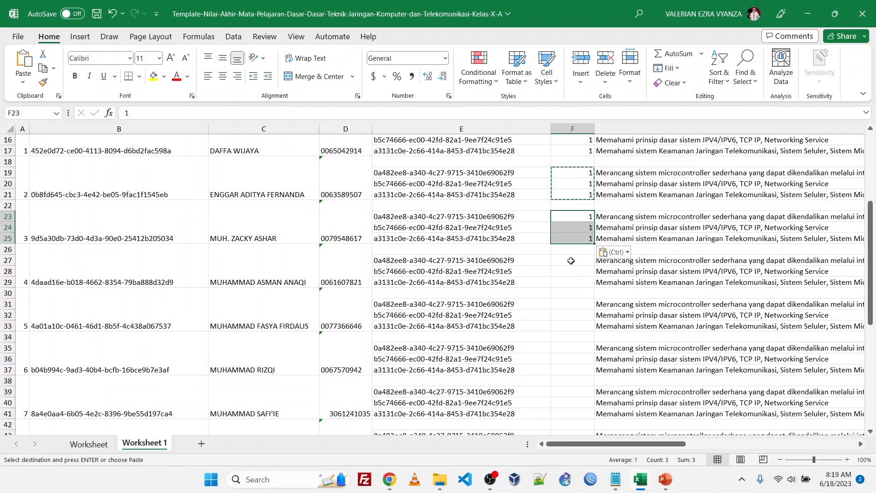
click(571, 260)
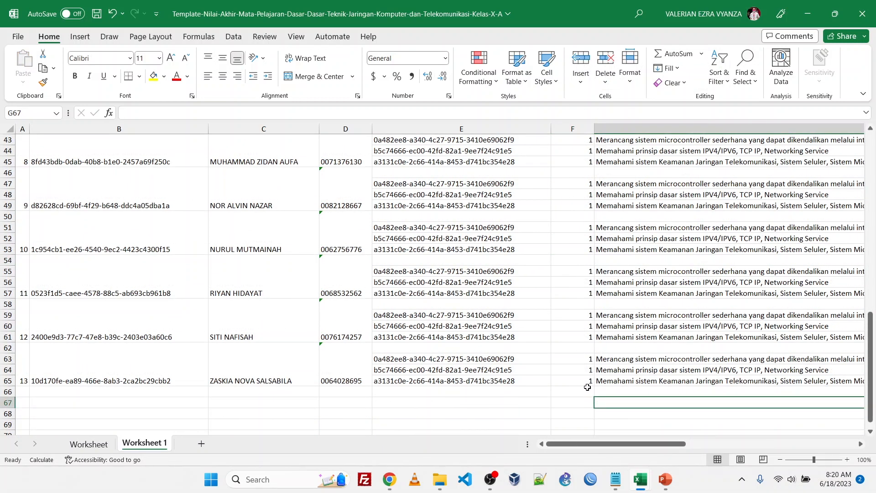
scroll(587, 394, up, 8)
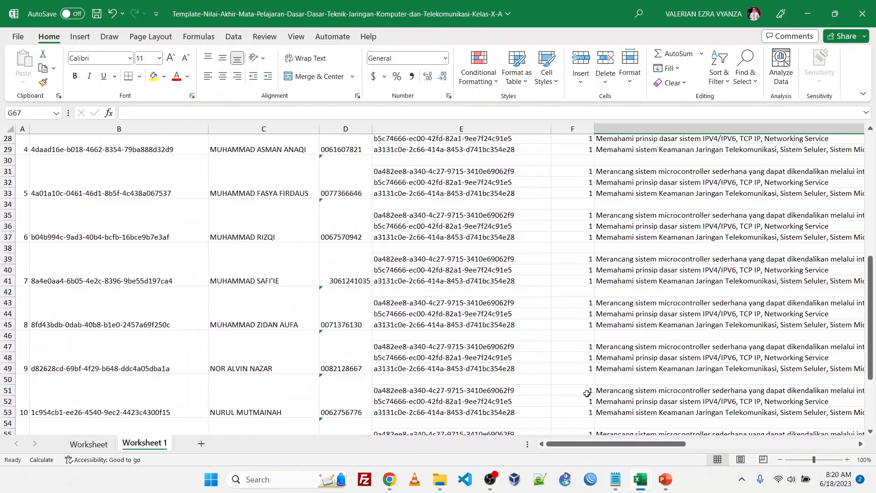
- Check the first student's competency marks in row 15, then save and close the final grade template workbook
scroll(587, 393, up, 4)
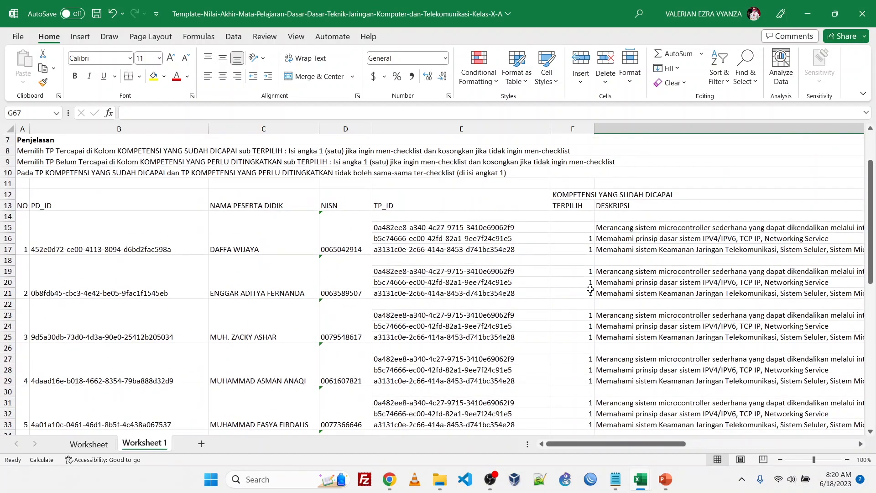
click(567, 226)
drag(588, 444, 540, 427)
click(532, 226)
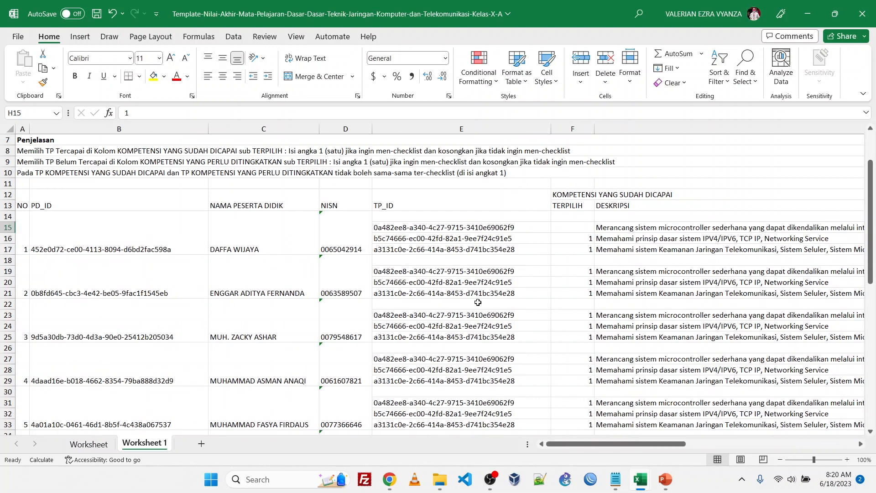
click(22, 41)
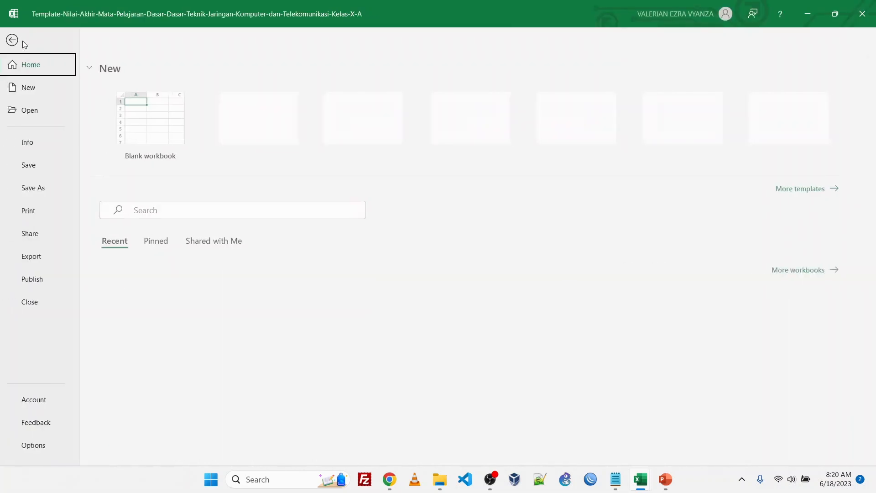
click(37, 166)
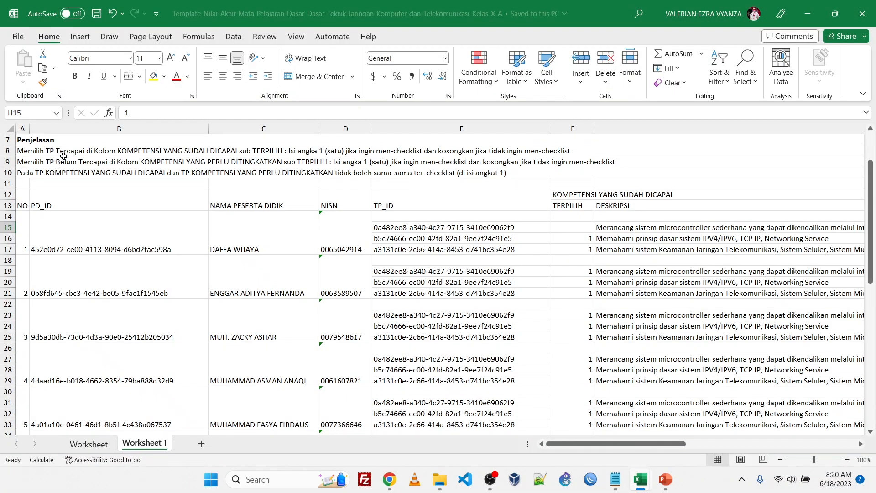
click(862, 14)
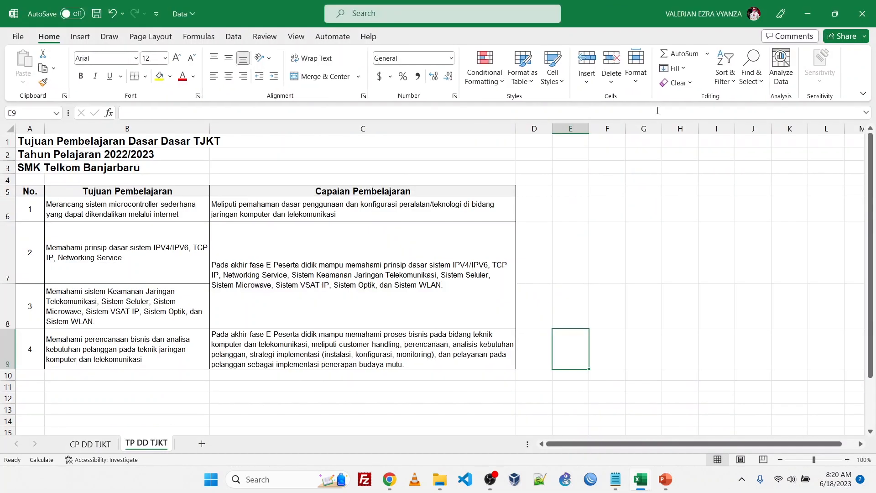
- Switch to e-Rapor in Chrome and upload Template-Nilai-Akhir-Mata-Pelajaran-Dasar-Dasar-Teknik-Jaringan-Komputer-dan-Telekomunikasi-Kelas-X-A from Downloads on Input Nilai Akhir
mouse_move(393, 483)
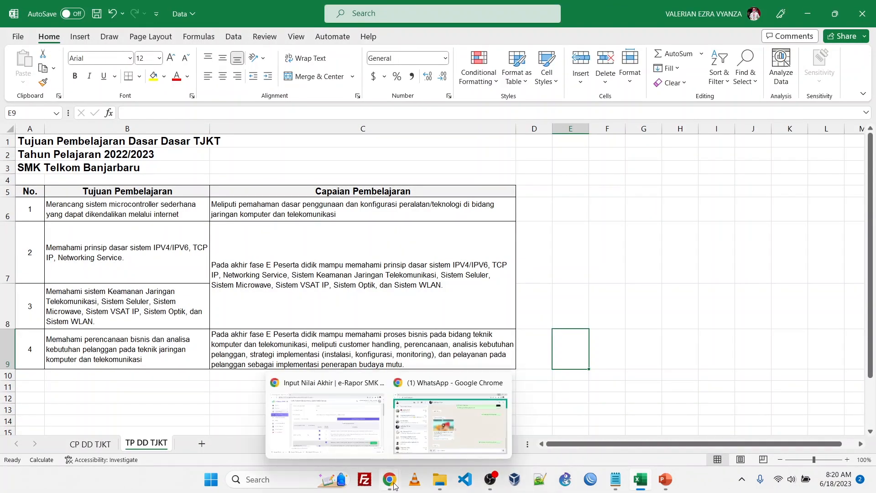
click(346, 434)
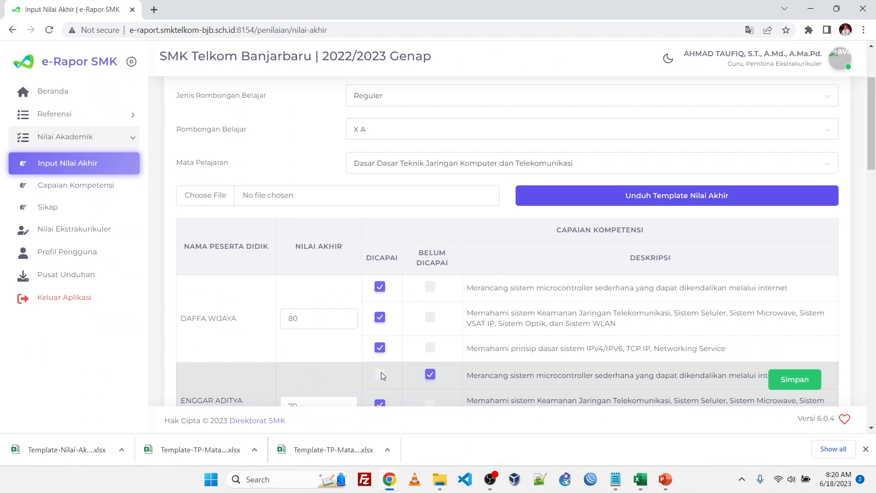
click(230, 203)
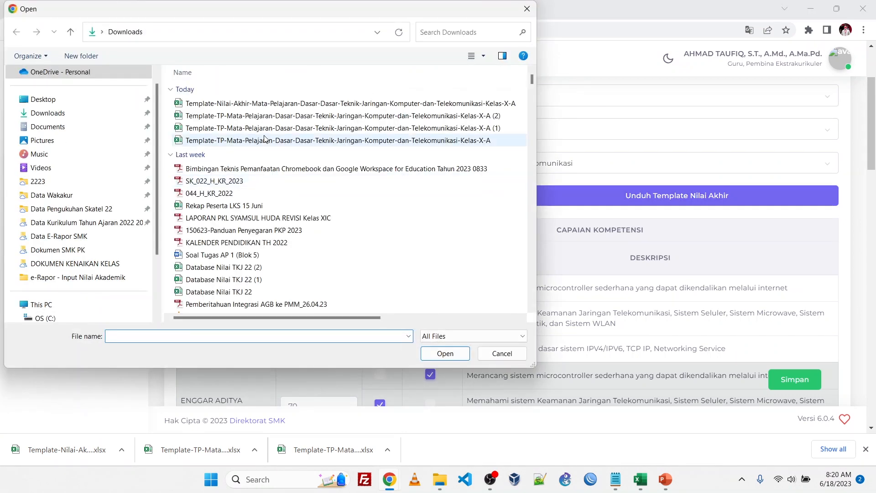
double_click(440, 104)
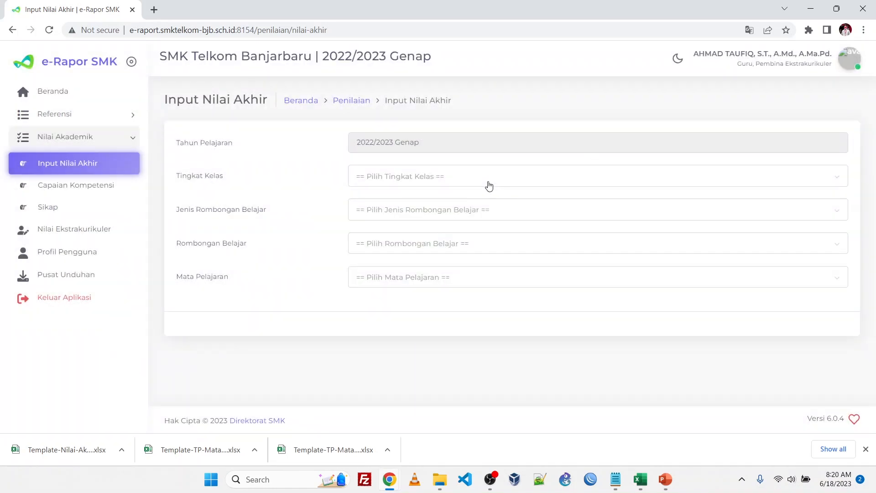
- Load the final grades for Kelas 10, Reguler, X A and the subject Dasar Dasar Teknik Jaringan Komputer dan Telekomunikasi
click(487, 185)
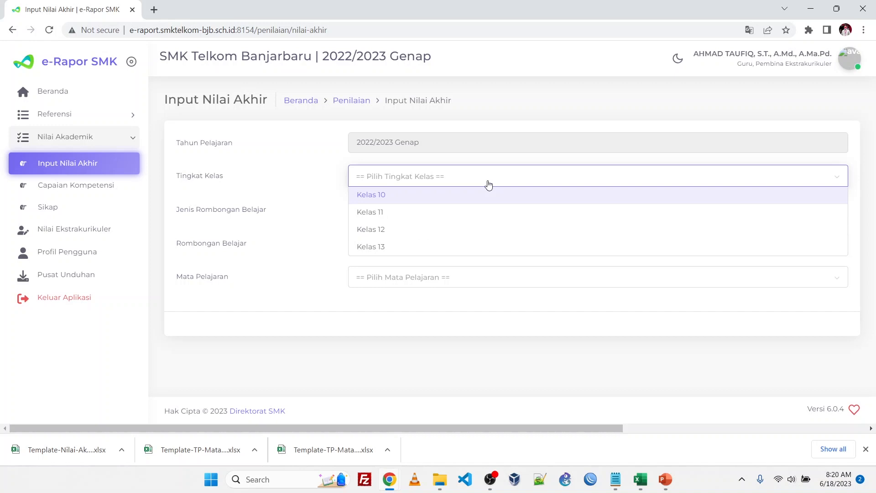
click(431, 202)
click(436, 214)
click(431, 228)
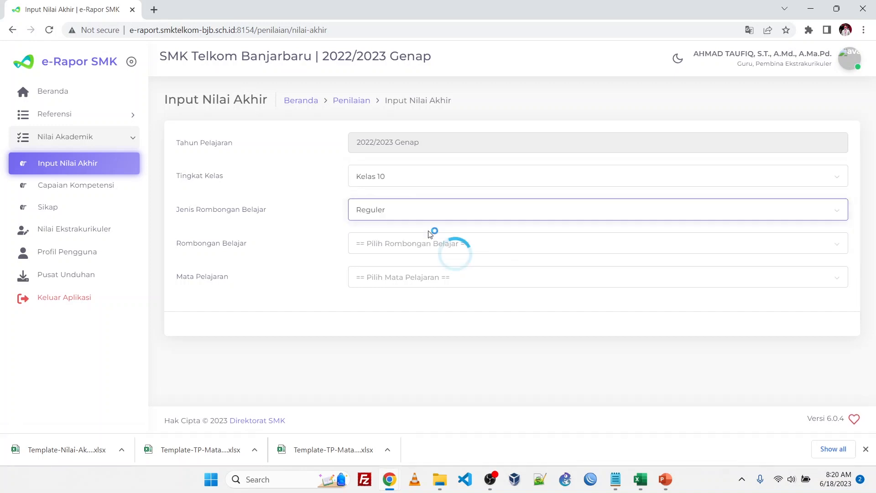
click(431, 251)
click(400, 300)
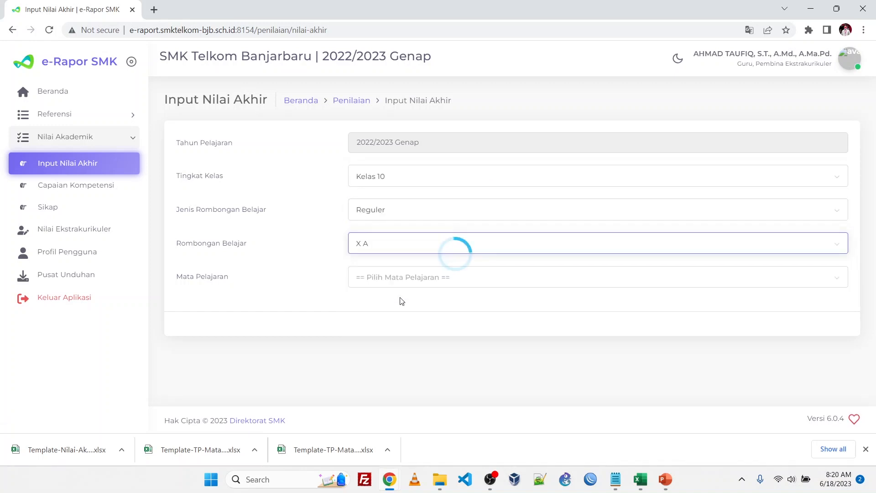
click(417, 282)
click(403, 331)
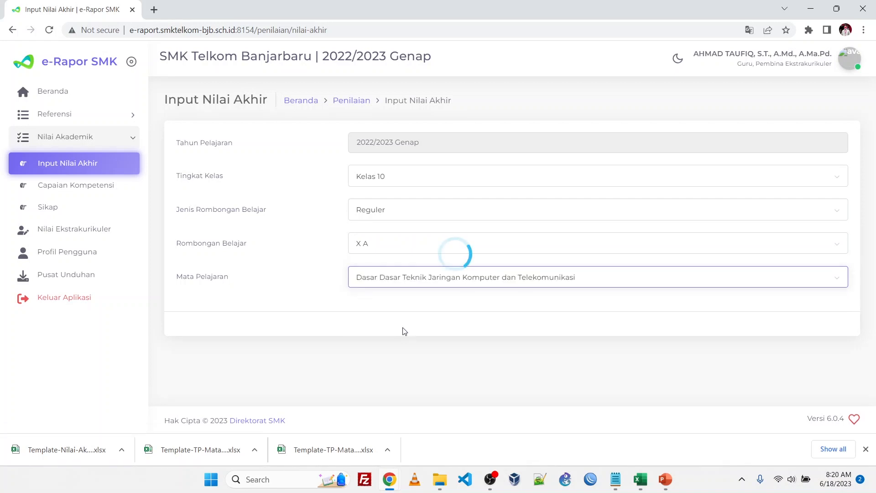
- Review the imported final grades and competency checkmarks of all class X A students and save them
scroll(426, 319, down, 5)
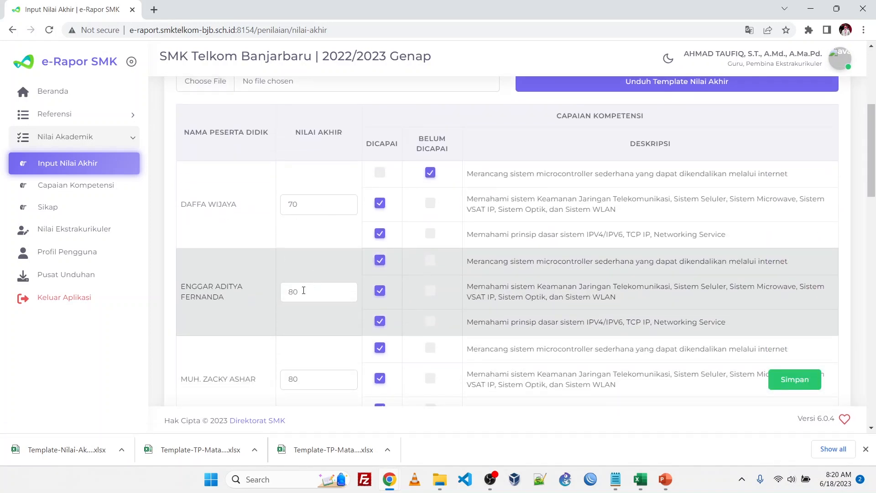
scroll(304, 291, down, 9)
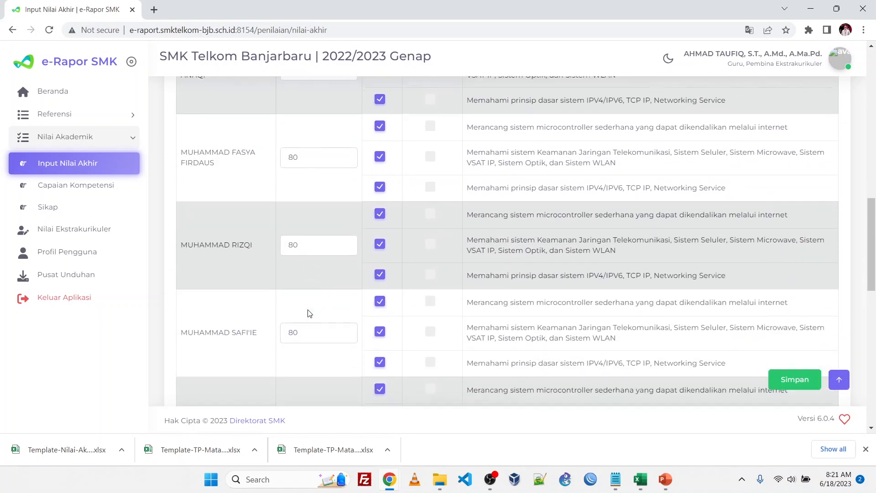
scroll(308, 313, down, 8)
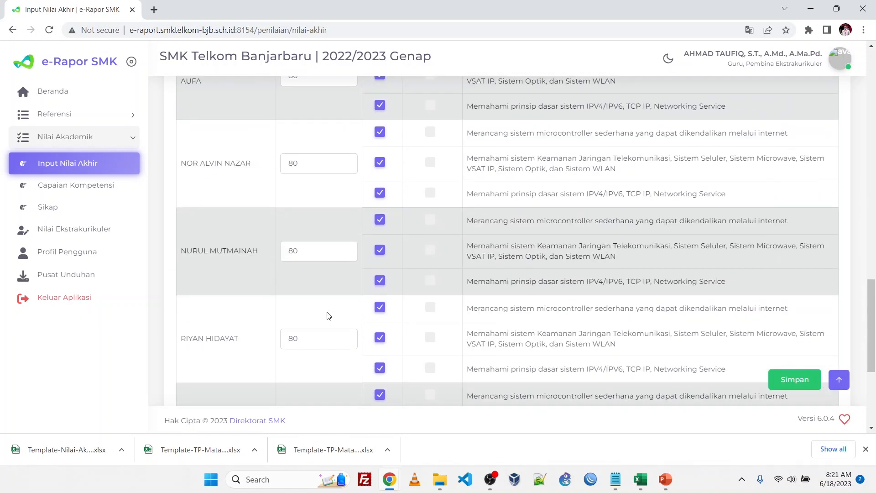
scroll(326, 313, up, 20)
scroll(424, 315, down, 2)
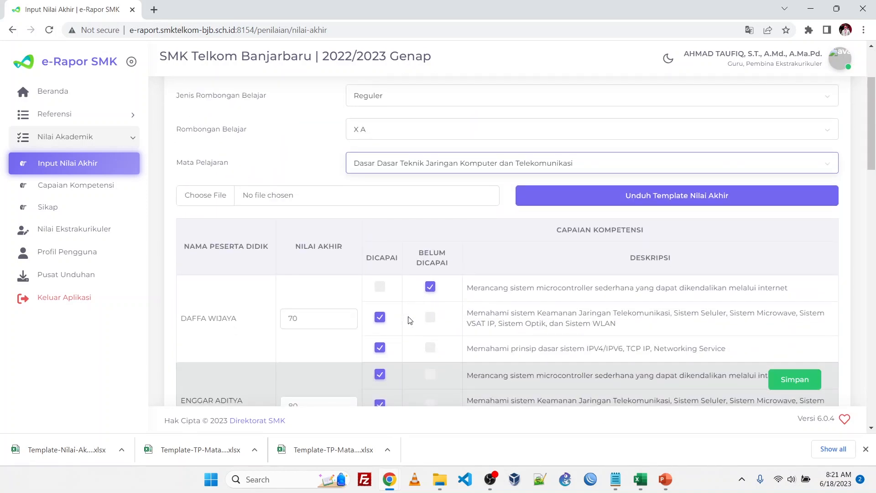
scroll(396, 313, down, 14)
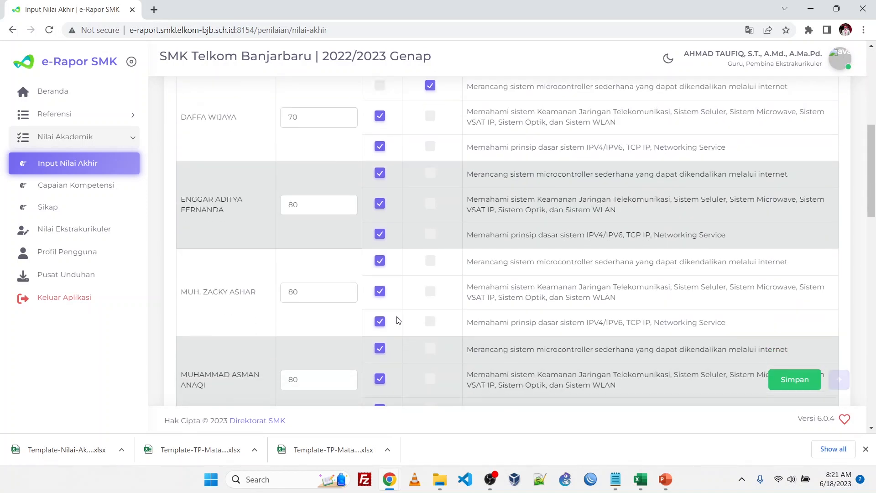
scroll(397, 323, down, 10)
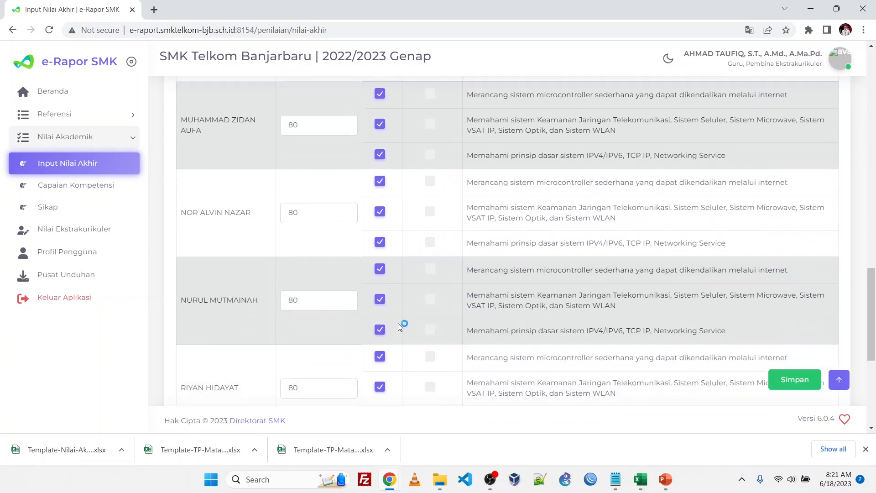
scroll(399, 327, up, 20)
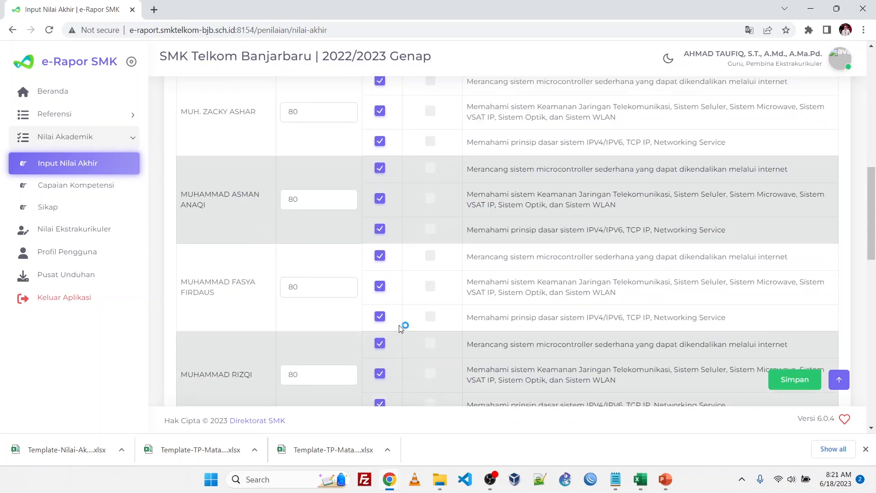
scroll(400, 328, down, 4)
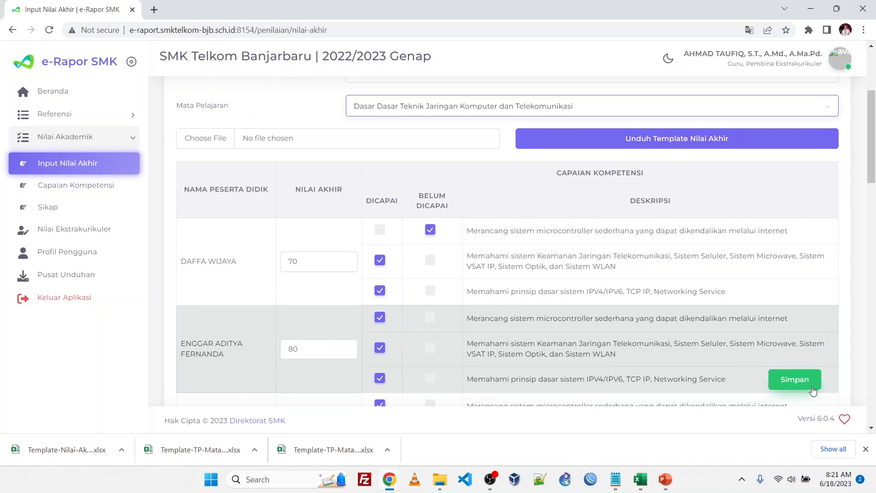
click(793, 378)
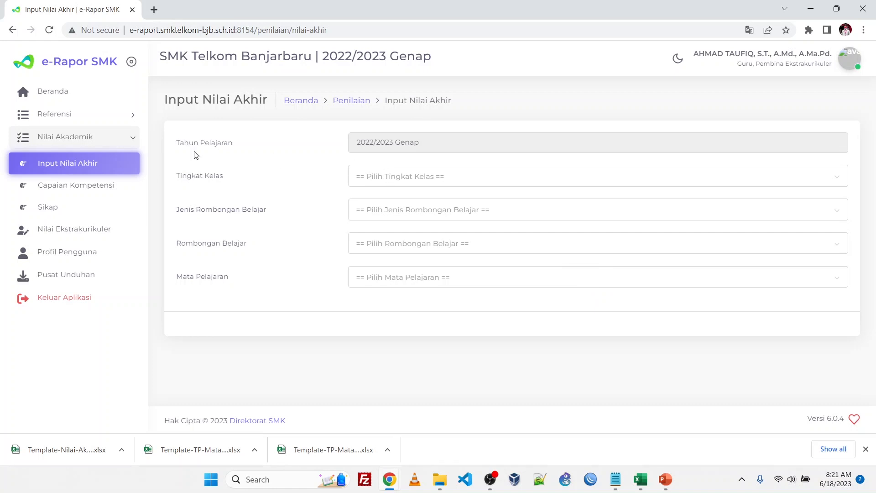
- Open Capaian Kompetensi and load Kelas 10, Reguler, X A and the subject Dasar Dasar Teknik Jaringan Komputer dan Telekomunikasi
click(130, 143)
click(130, 143)
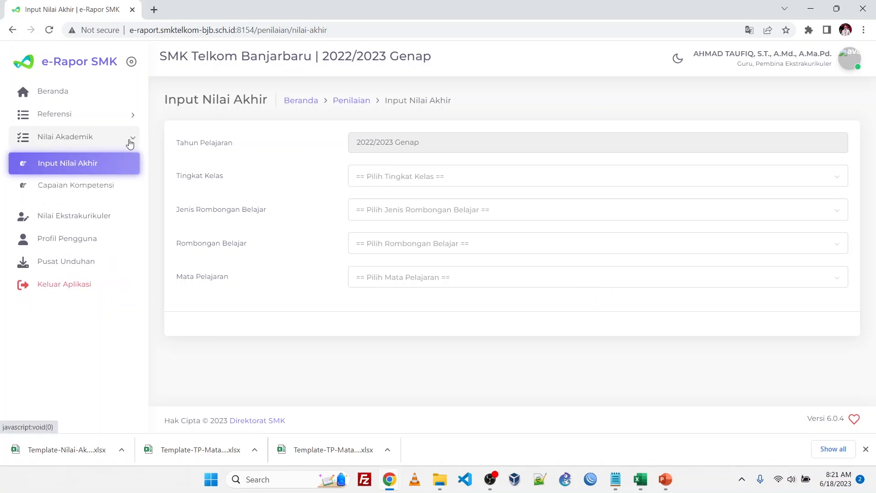
click(107, 185)
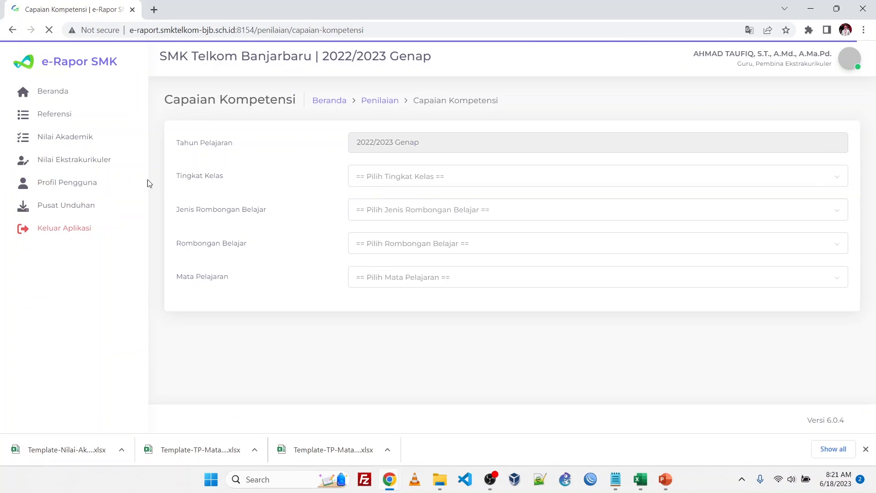
click(414, 180)
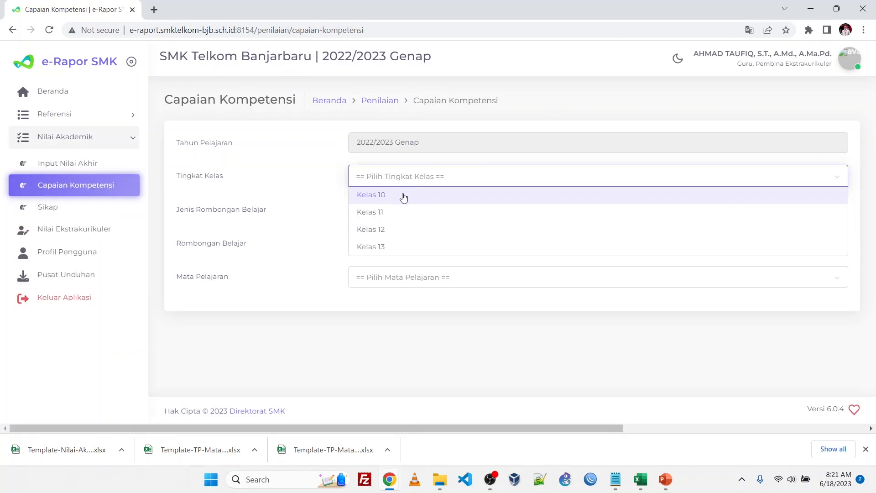
click(403, 195)
click(416, 211)
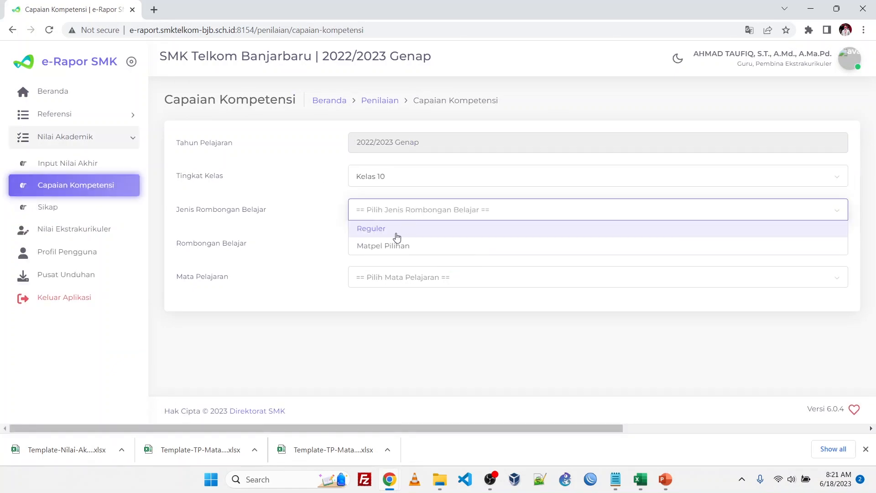
click(396, 233)
click(415, 252)
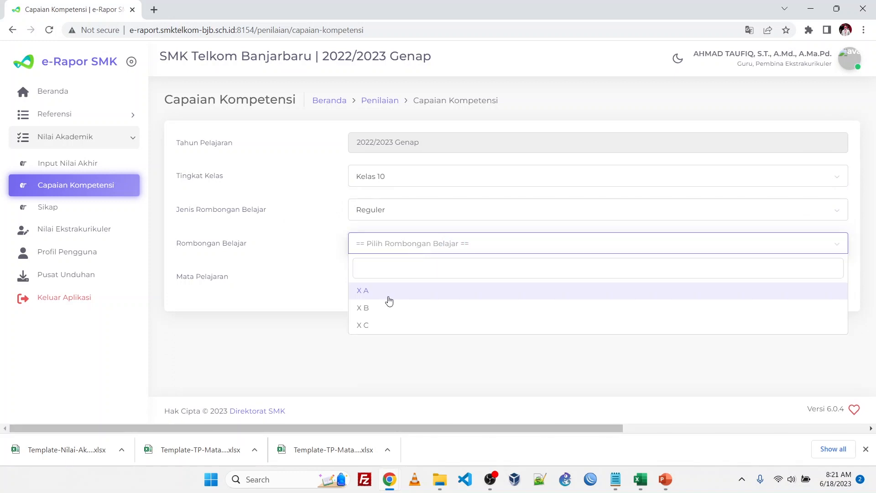
click(441, 295)
click(543, 280)
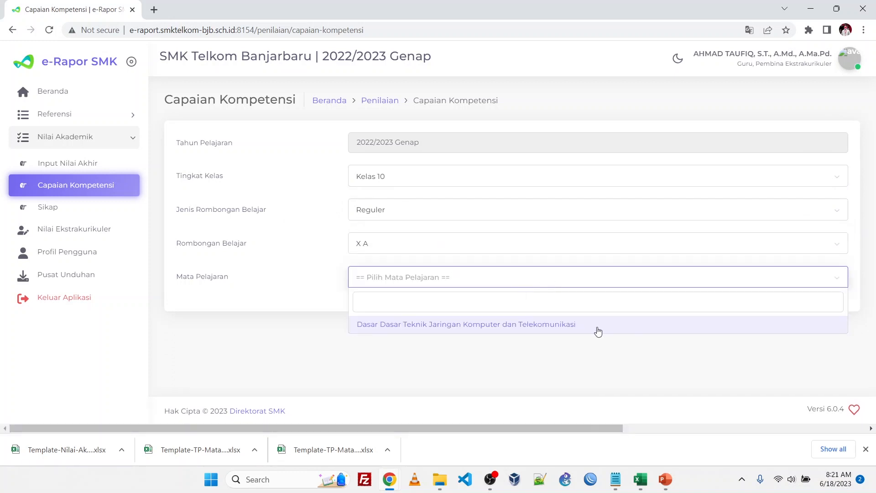
click(685, 341)
click(622, 283)
click(641, 326)
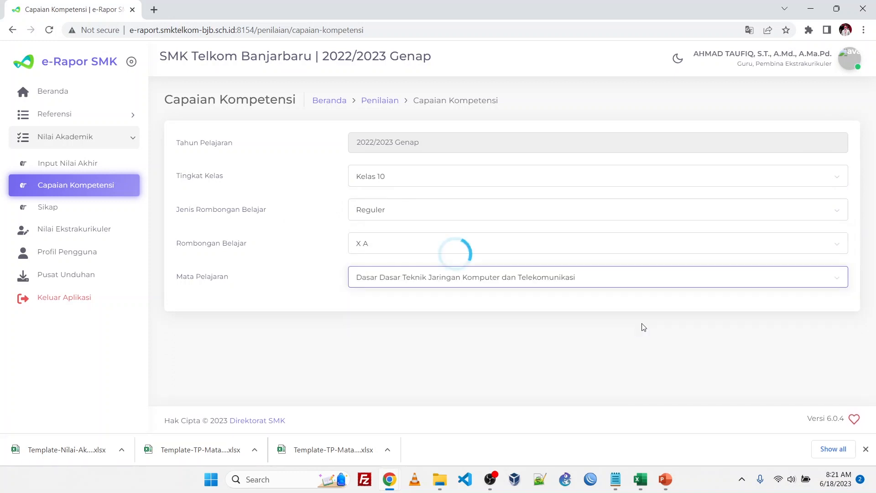
- Examine the achieved and needs-improvement competency descriptions alongside each class X A student's final grade
scroll(686, 293, down, 5)
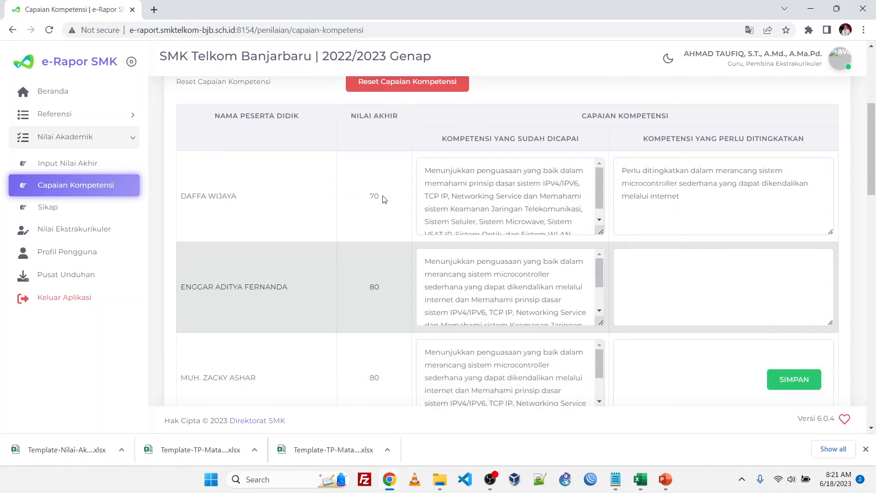
scroll(385, 284, down, 1)
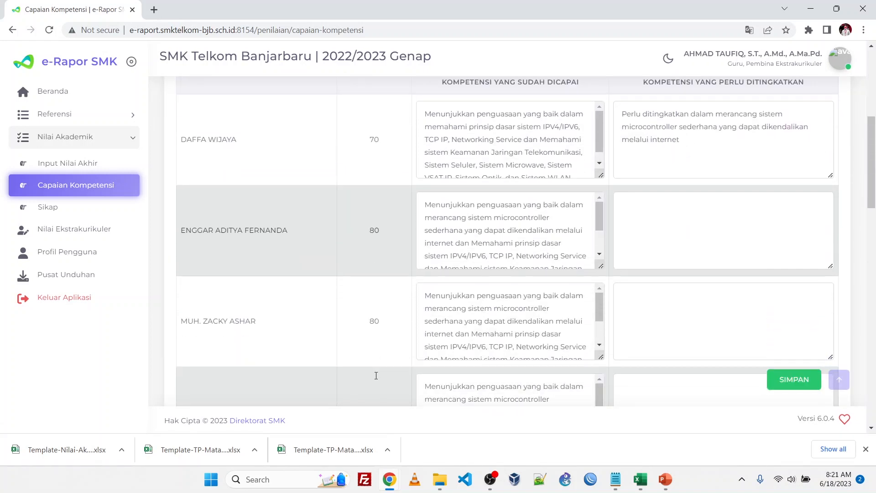
scroll(544, 205, up, 2)
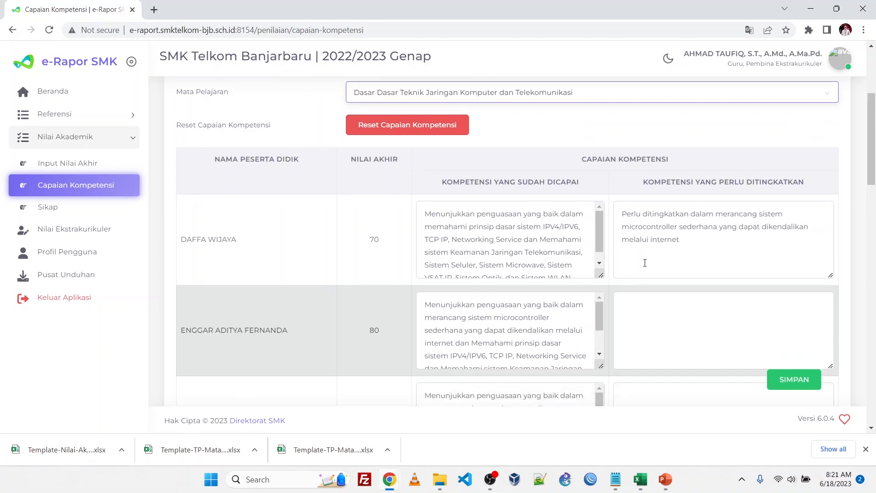
scroll(645, 261, down, 5)
scroll(688, 134, up, 2)
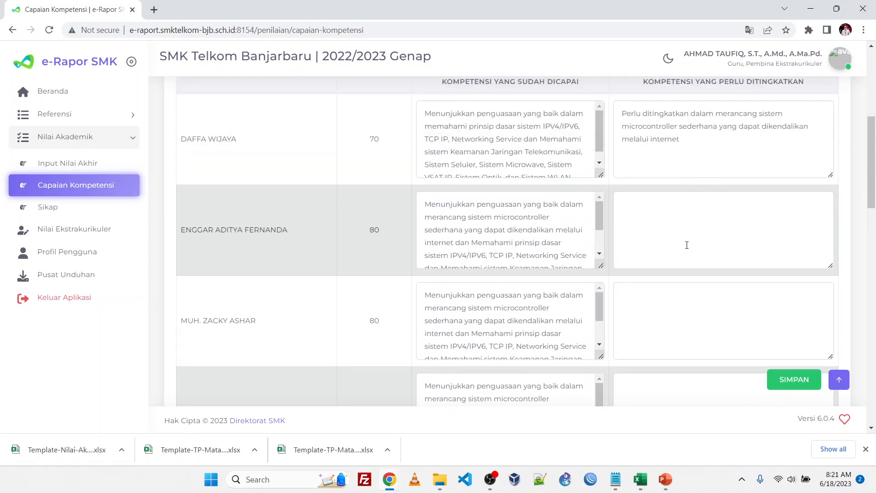
scroll(284, 231, up, 2)
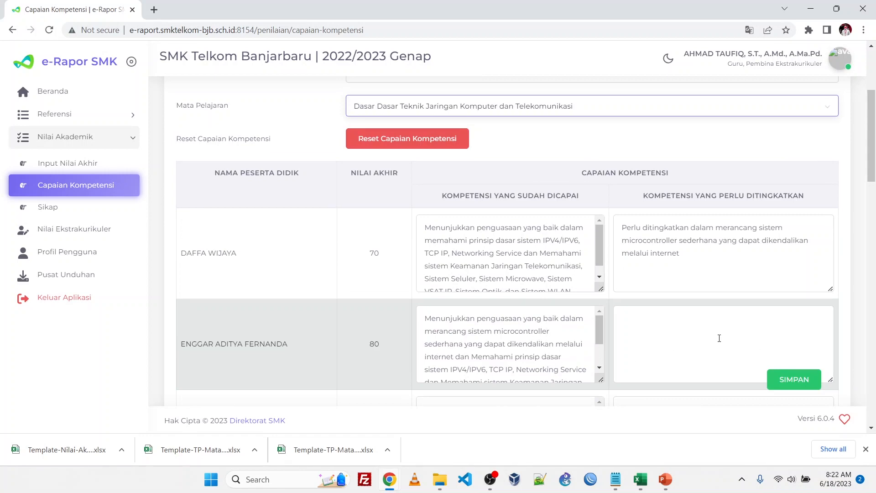
scroll(726, 344, down, 14)
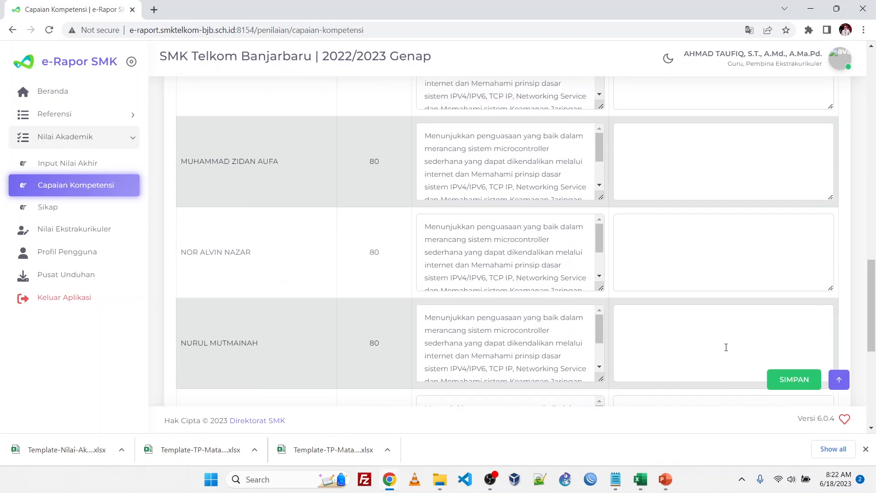
- Return to Beranda and open the assessment detail of Dasar Dasar Teknik Jaringan Komputer dan Telekomunikasi for class X A
scroll(726, 346, up, 14)
scroll(726, 347, up, 3)
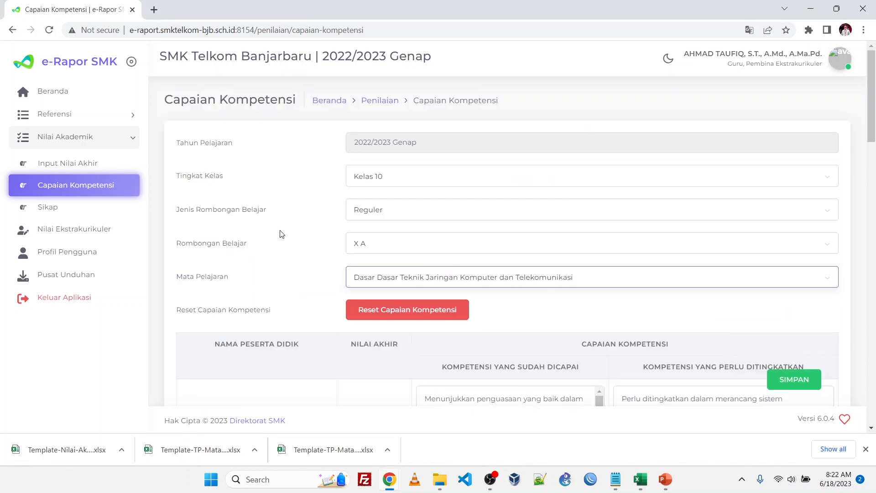
click(55, 97)
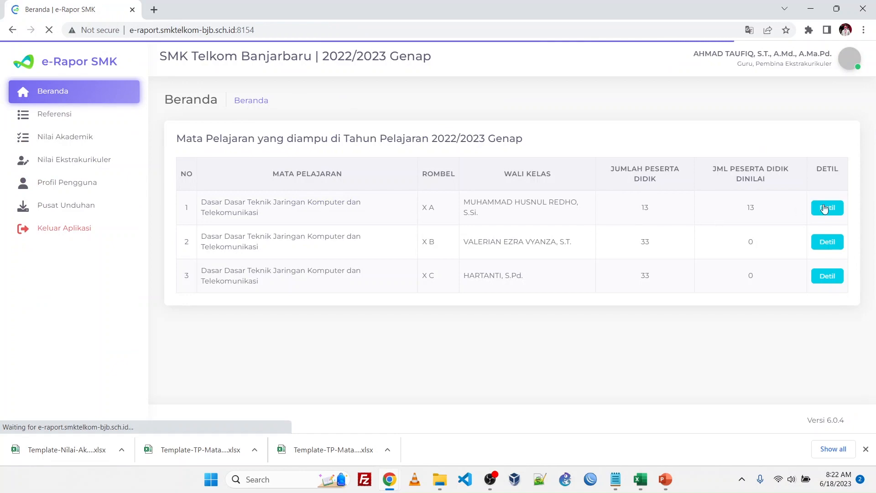
click(839, 212)
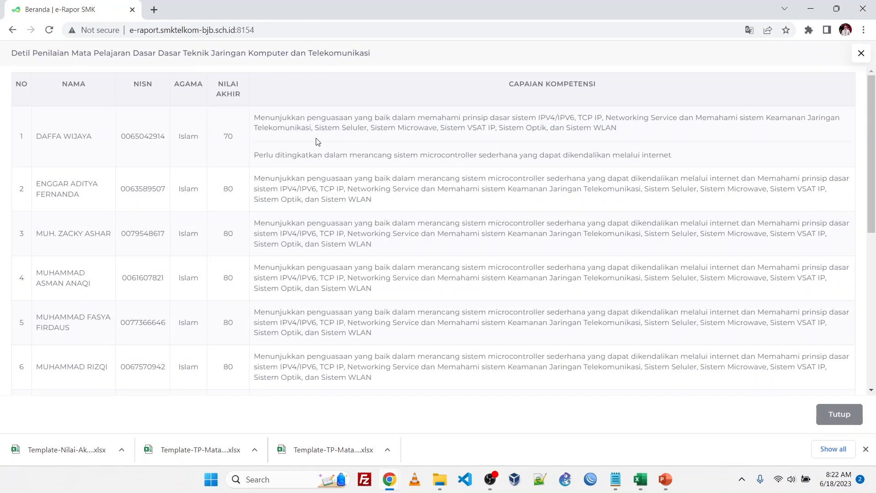
- Examine the final grades and competency descriptions of all class X A students in the assessment detail and close it
drag(36, 137, 117, 141)
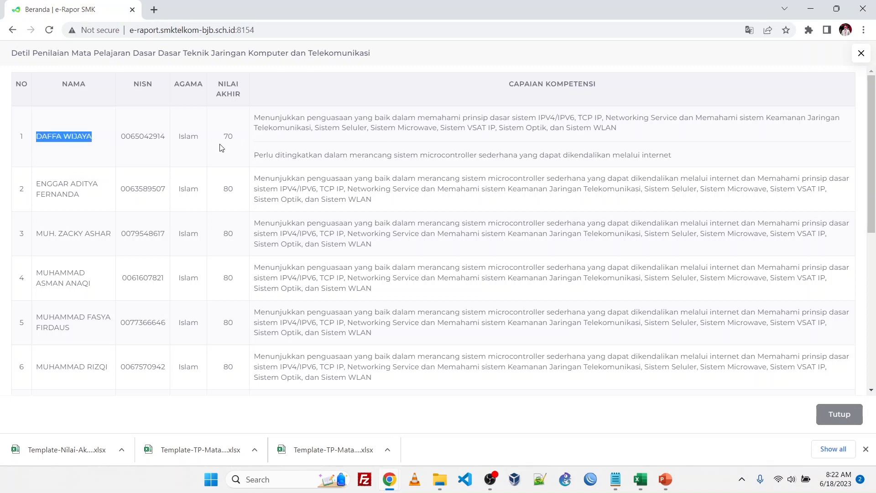
drag(256, 155, 703, 159)
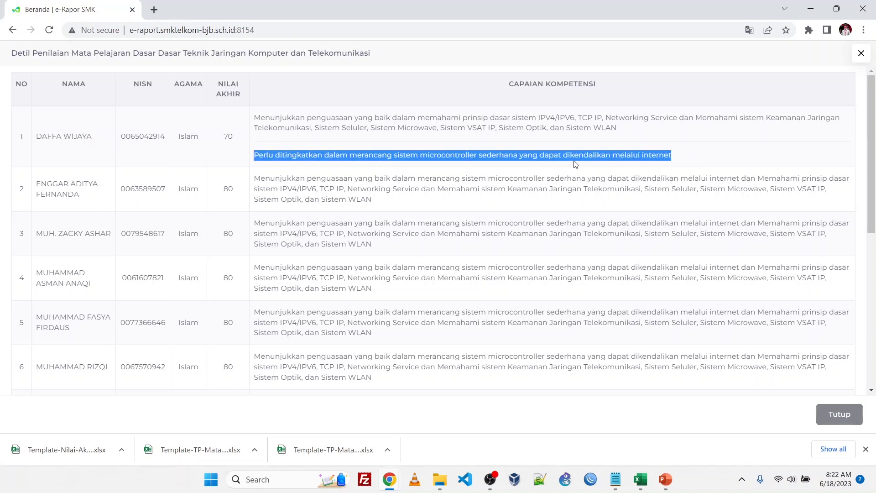
drag(255, 117, 628, 130)
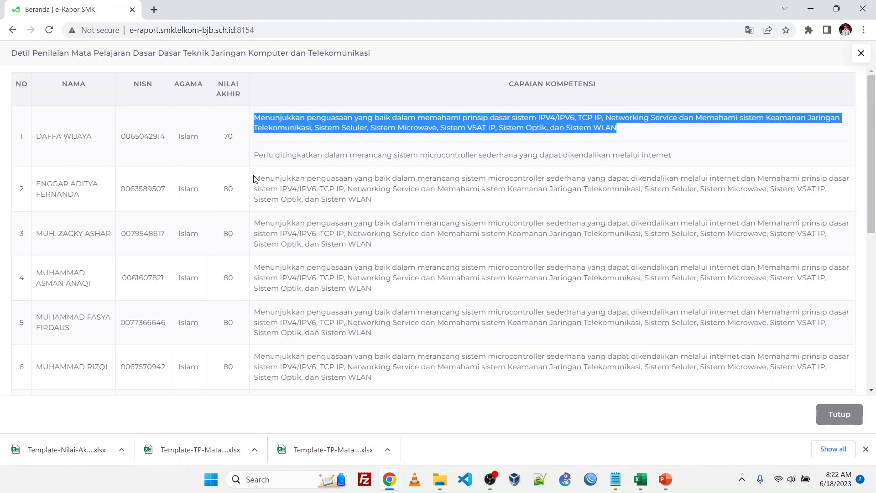
drag(254, 178, 450, 205)
scroll(367, 204, down, 1)
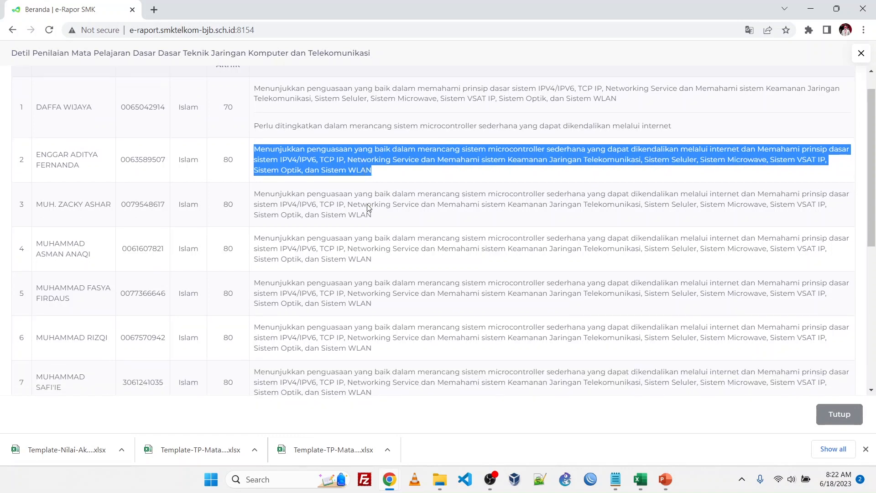
scroll(367, 204, down, 6)
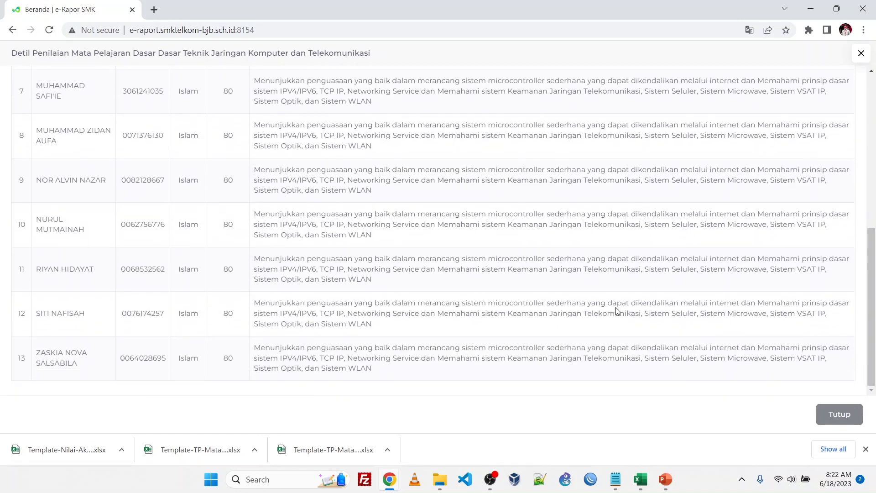
click(837, 414)
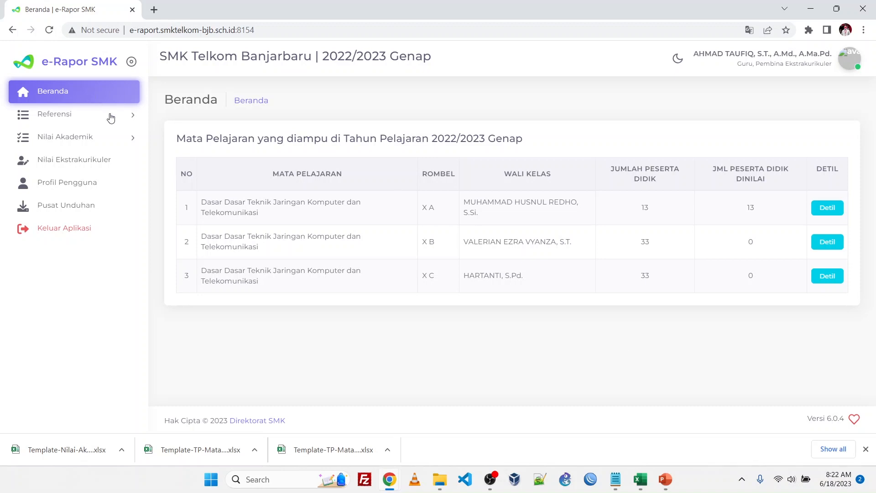
- Open Capaian Kompetensi and load Kelas 10, Reguler, X A and the subject Dasar Dasar Teknik Jaringan Komputer dan Telekomunikasi
click(130, 139)
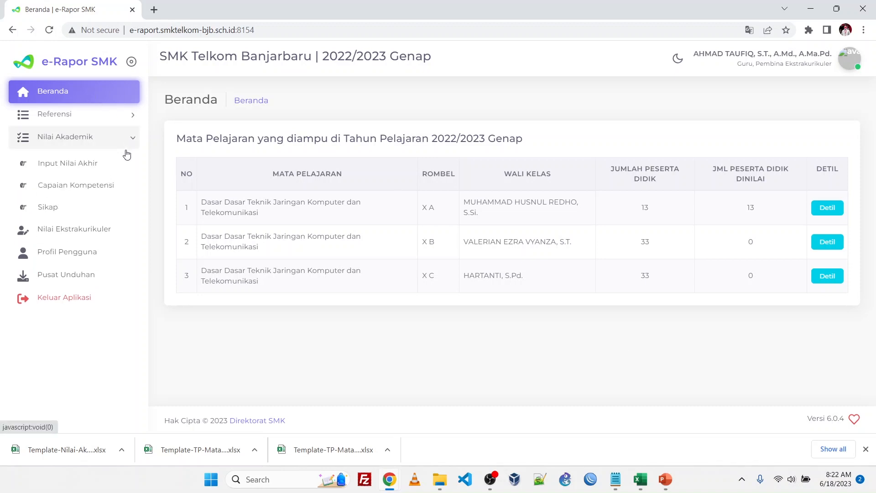
click(108, 184)
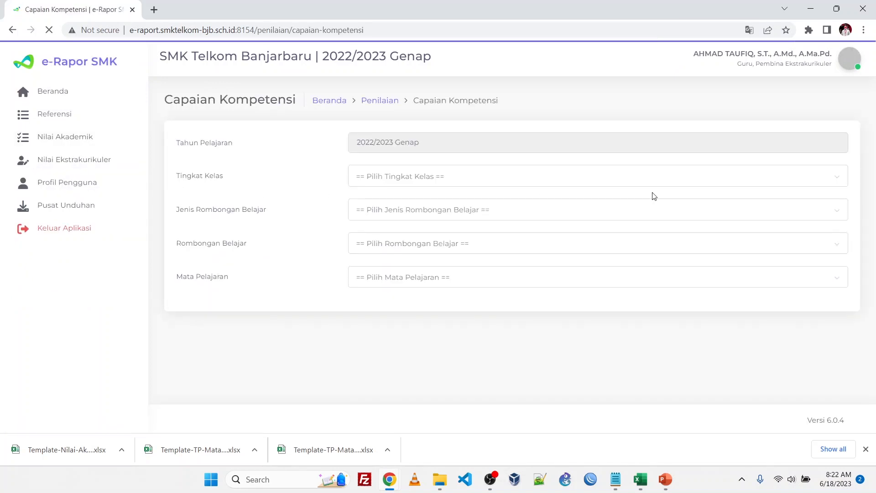
click(622, 179)
click(599, 202)
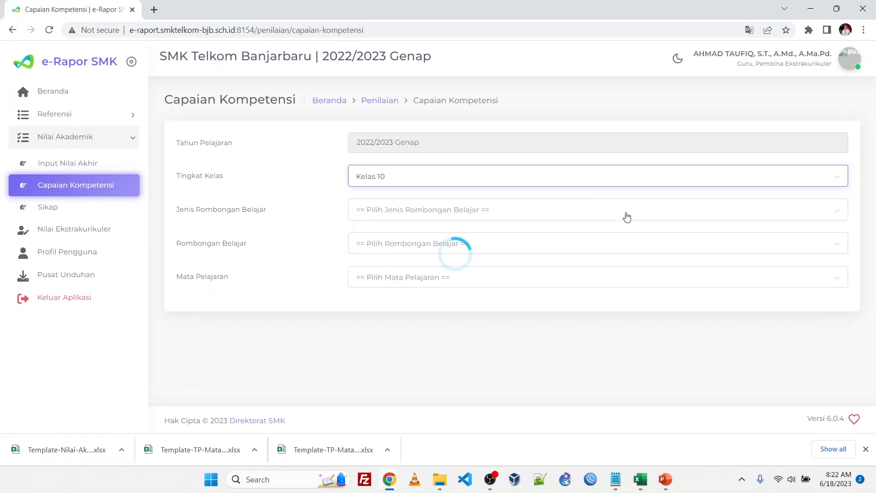
click(624, 213)
click(606, 231)
click(606, 251)
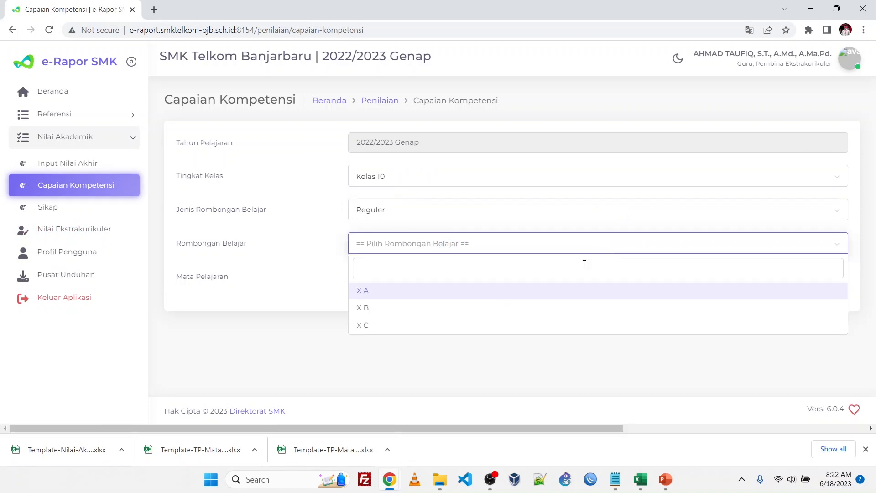
click(570, 292)
click(615, 281)
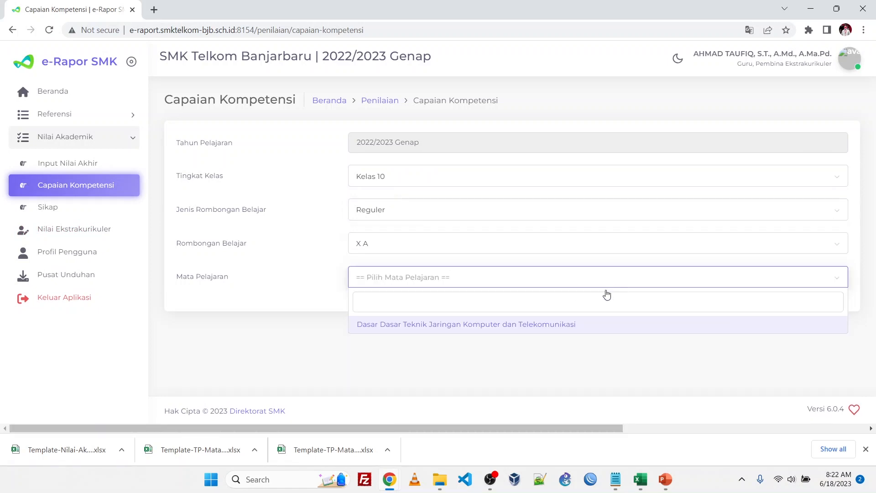
click(614, 327)
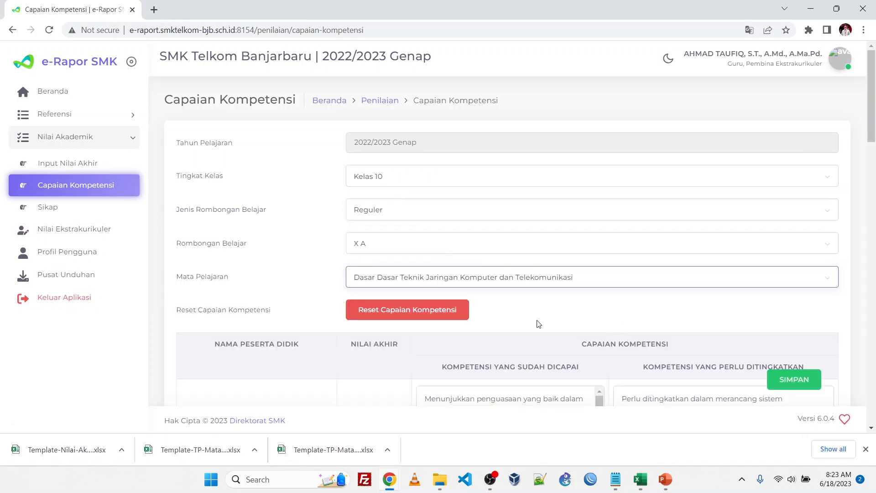
scroll(536, 322, down, 1)
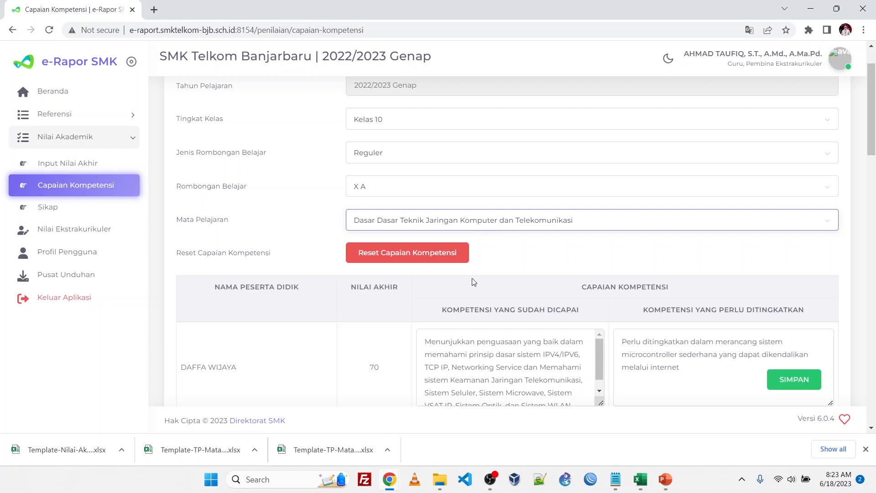
scroll(472, 277, up, 1)
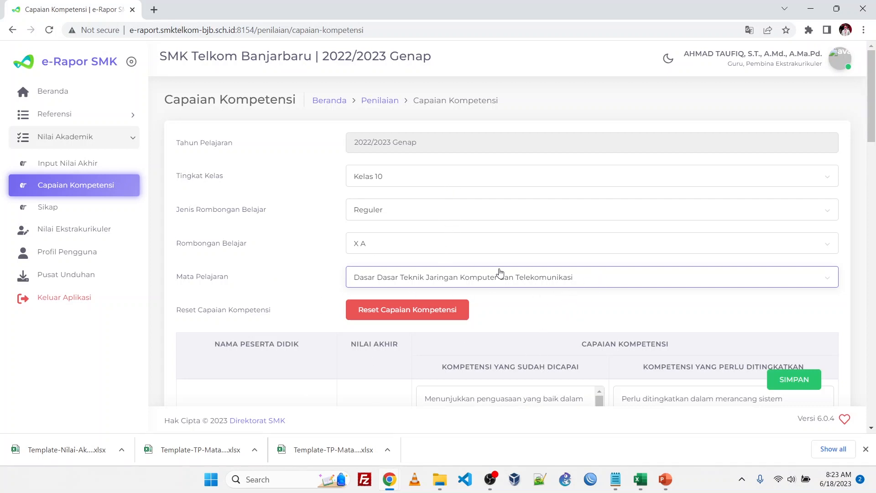
- Reload the Capaian Kompetensi page and select Kelas 10, Reguler, X A and Dasar Dasar Teknik Jaringan Komputer dan Telekomunikasi again
click(92, 185)
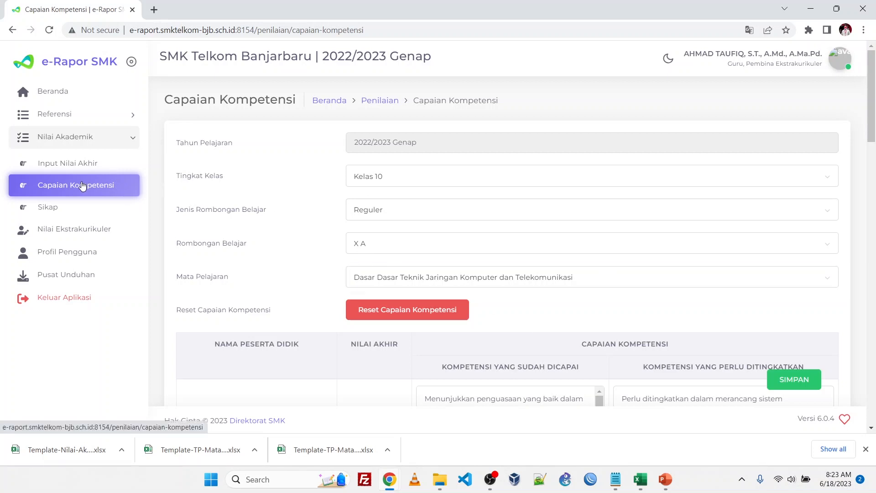
click(537, 178)
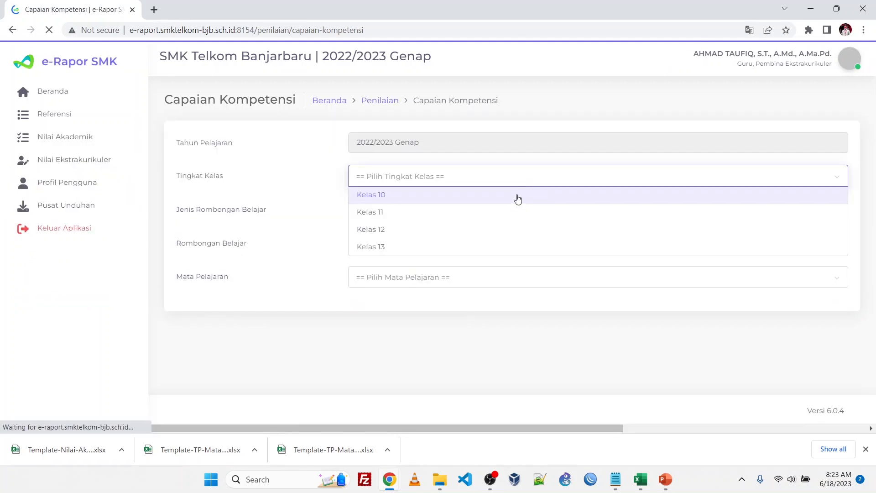
click(517, 195)
click(529, 213)
click(523, 232)
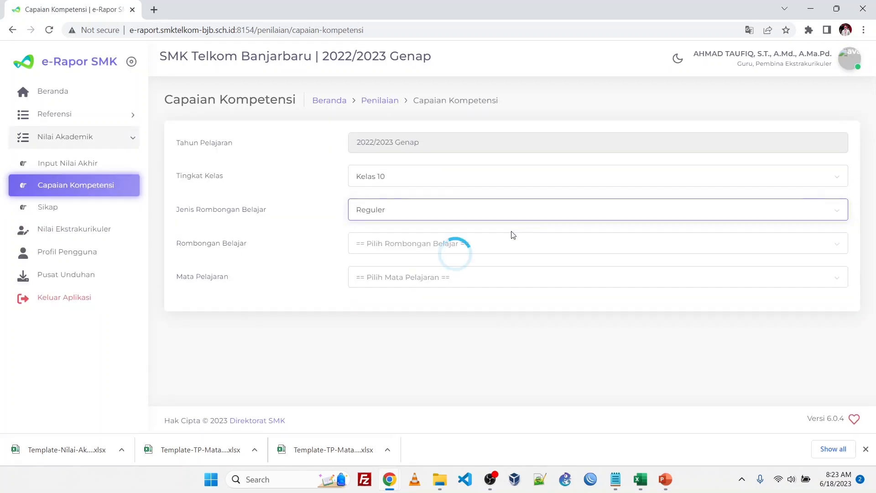
click(573, 245)
click(506, 292)
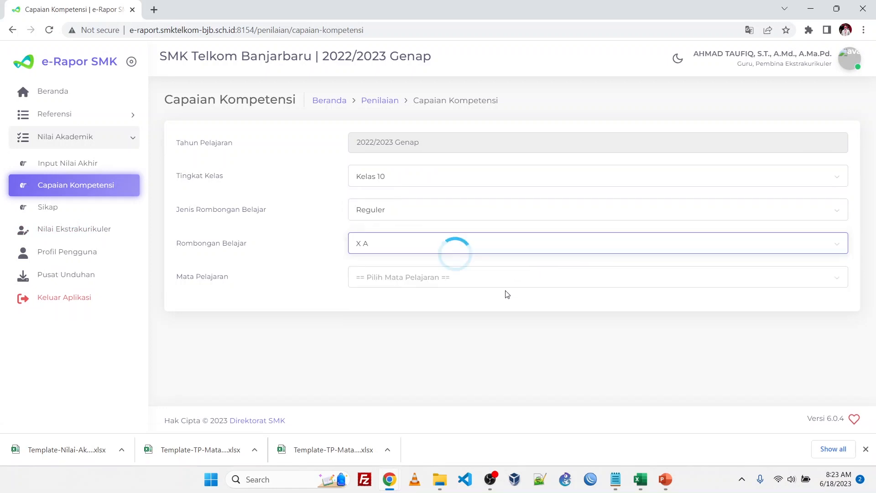
click(569, 279)
click(522, 319)
- Reset the Capaian Kompetensi of class X A for the loaded subject and confirm the irreversible action
scroll(638, 305, down, 3)
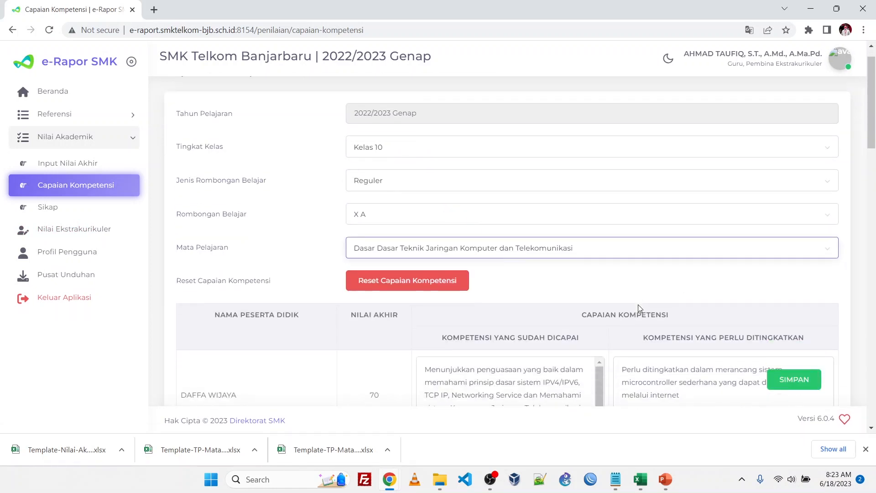
scroll(522, 254, up, 3)
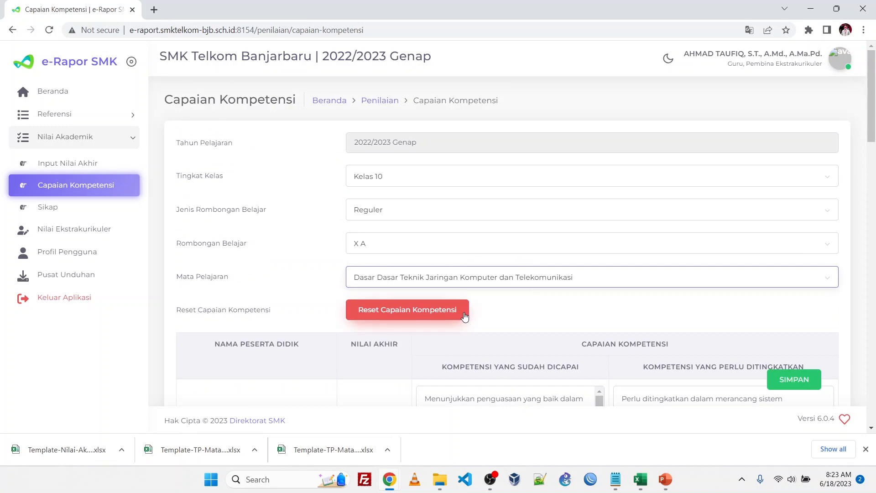
click(463, 313)
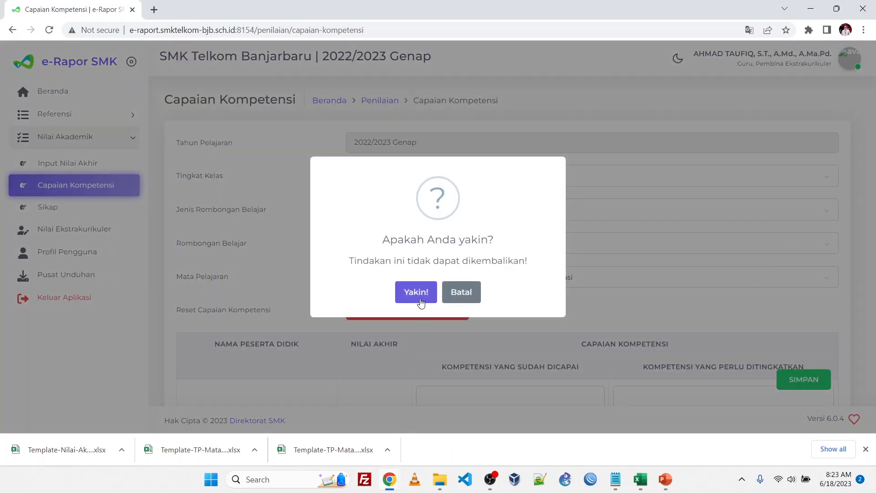
click(416, 295)
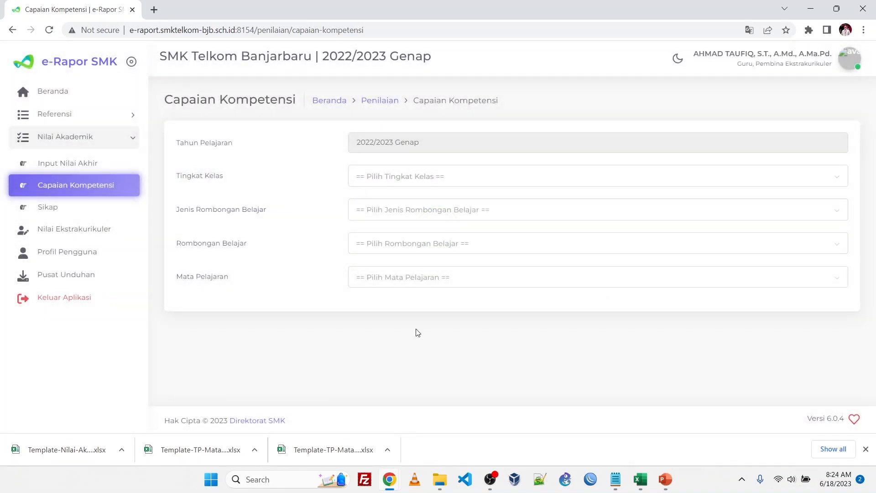
- Load Kelas 10, Reguler, X A and Dasar Dasar Teknik Jaringan Komputer dan Telekomunikasi, and save the competency descriptions
click(720, 186)
click(719, 199)
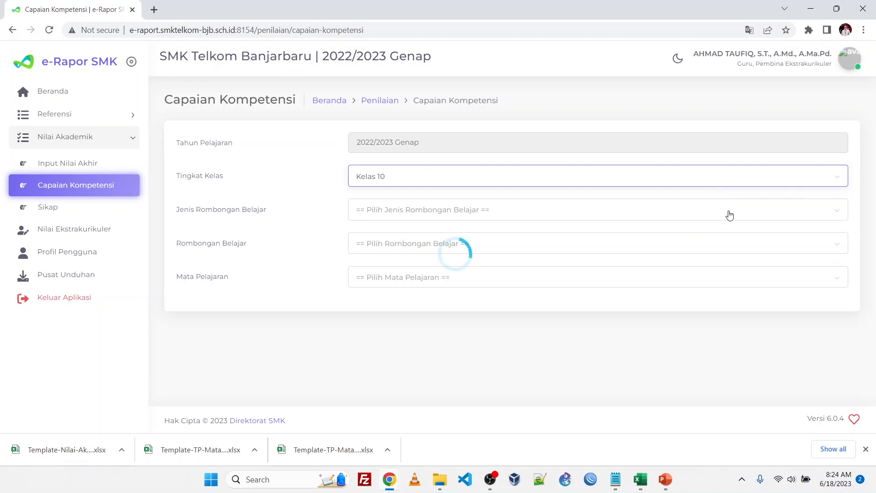
click(731, 216)
click(735, 230)
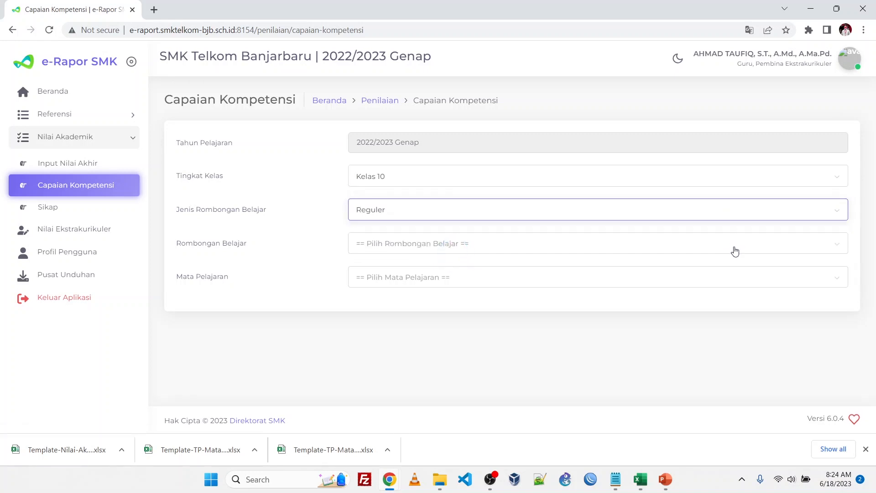
click(734, 251)
click(735, 289)
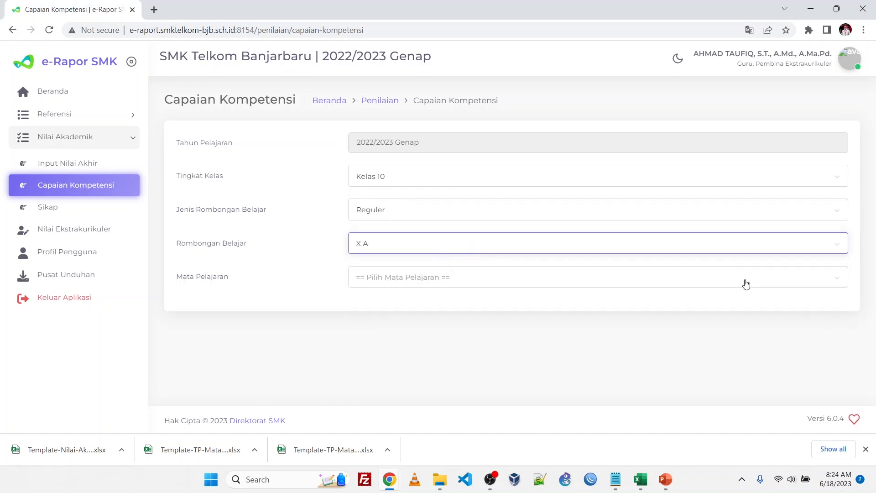
click(746, 284)
click(768, 328)
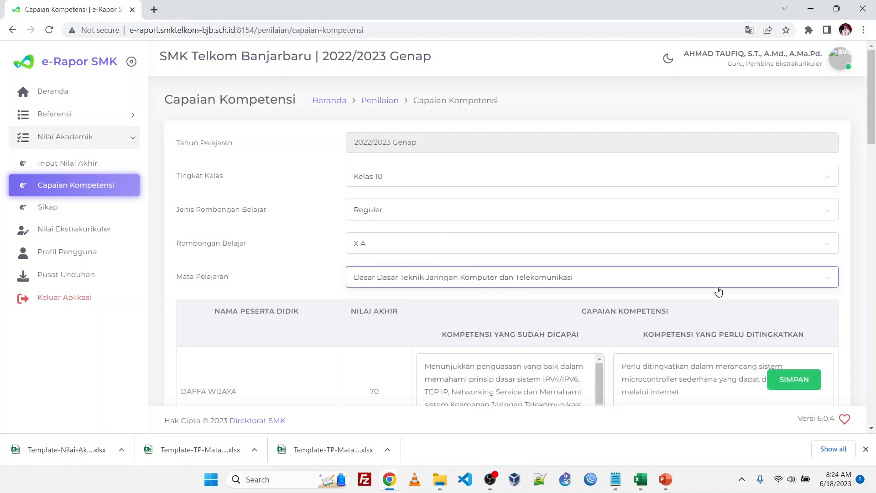
click(812, 386)
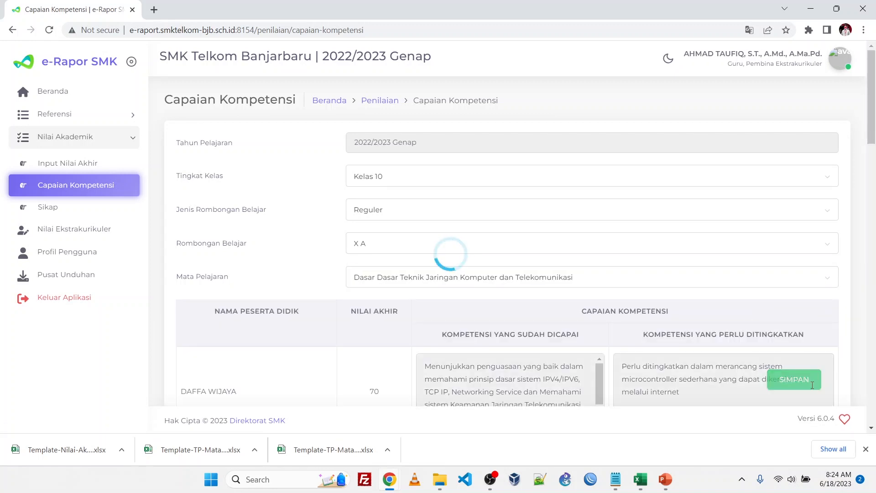